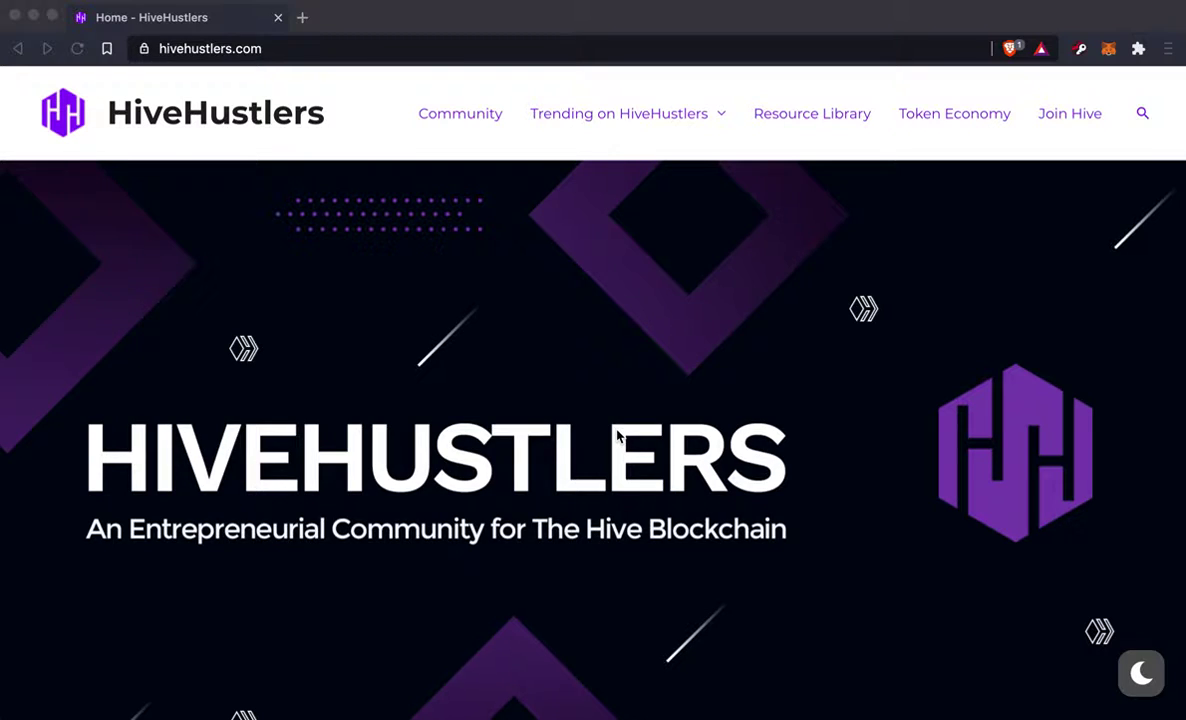
- Review the HiveHustlers homepage through its closing section and open the page for registering with HiveHustlers
{"action": "scroll", "coordinate": [617, 436], "scroll_direction": "down", "scroll_amount": 6}
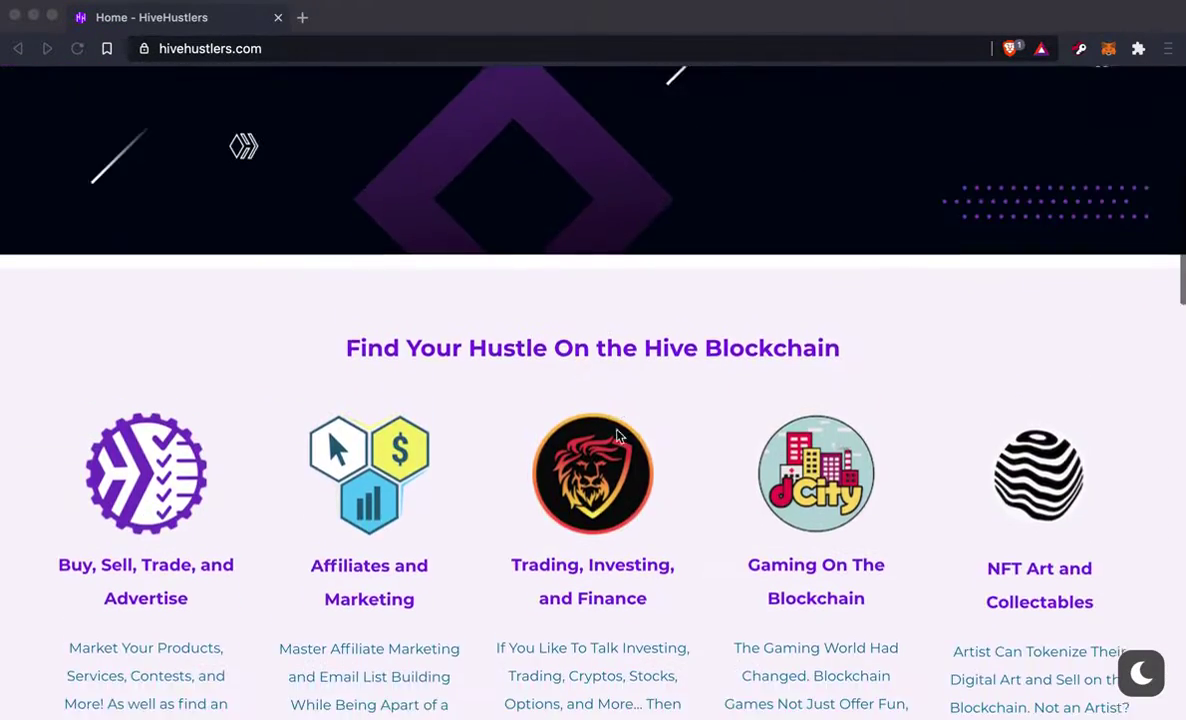
{"action": "scroll", "coordinate": [617, 436], "scroll_direction": "down", "scroll_amount": 3}
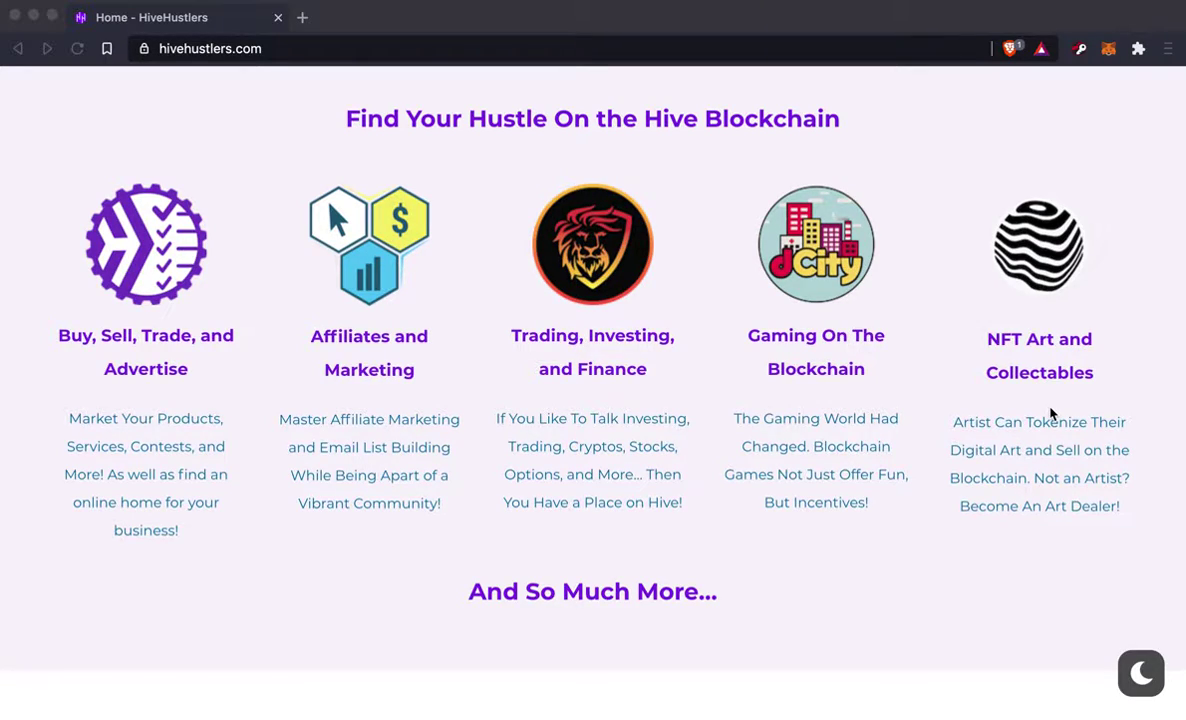
{"action": "scroll", "coordinate": [1050, 413], "scroll_direction": "down", "scroll_amount": 5}
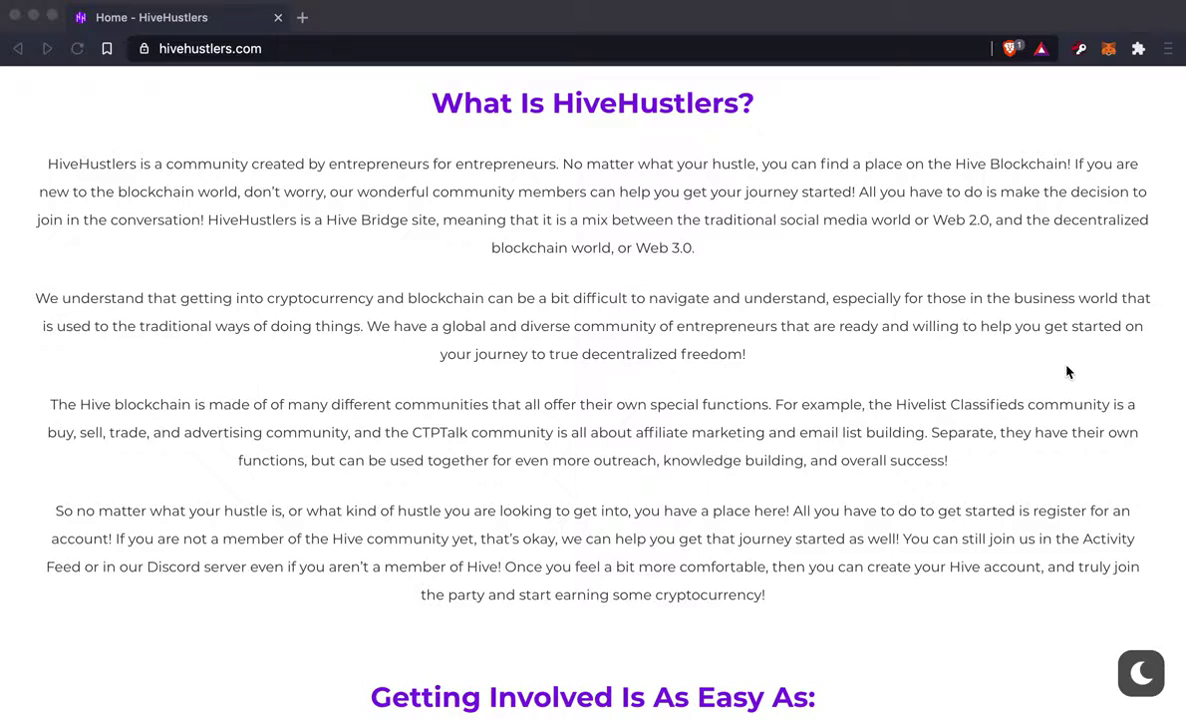
{"action": "scroll", "coordinate": [1066, 372], "scroll_direction": "down", "scroll_amount": 6}
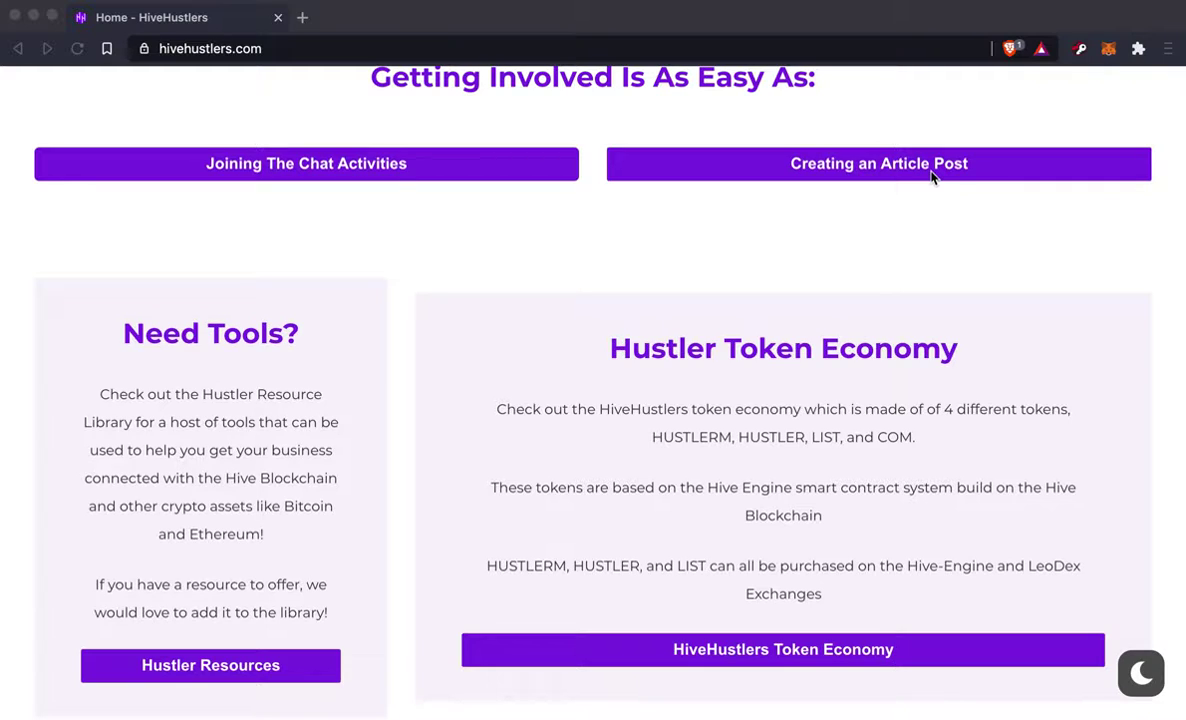
{"action": "scroll", "coordinate": [931, 177], "scroll_direction": "down", "scroll_amount": 2}
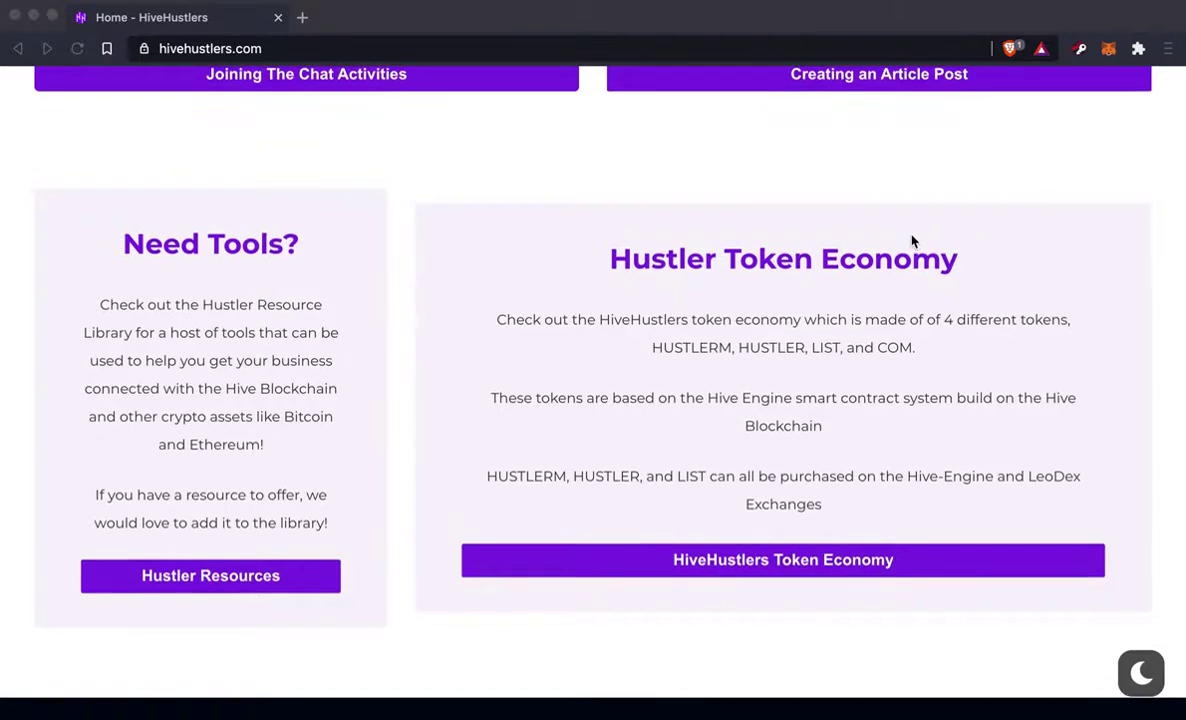
{"action": "scroll", "coordinate": [912, 240], "scroll_direction": "up", "scroll_amount": 2}
{"action": "scroll", "coordinate": [912, 240], "scroll_direction": "down", "scroll_amount": 8}
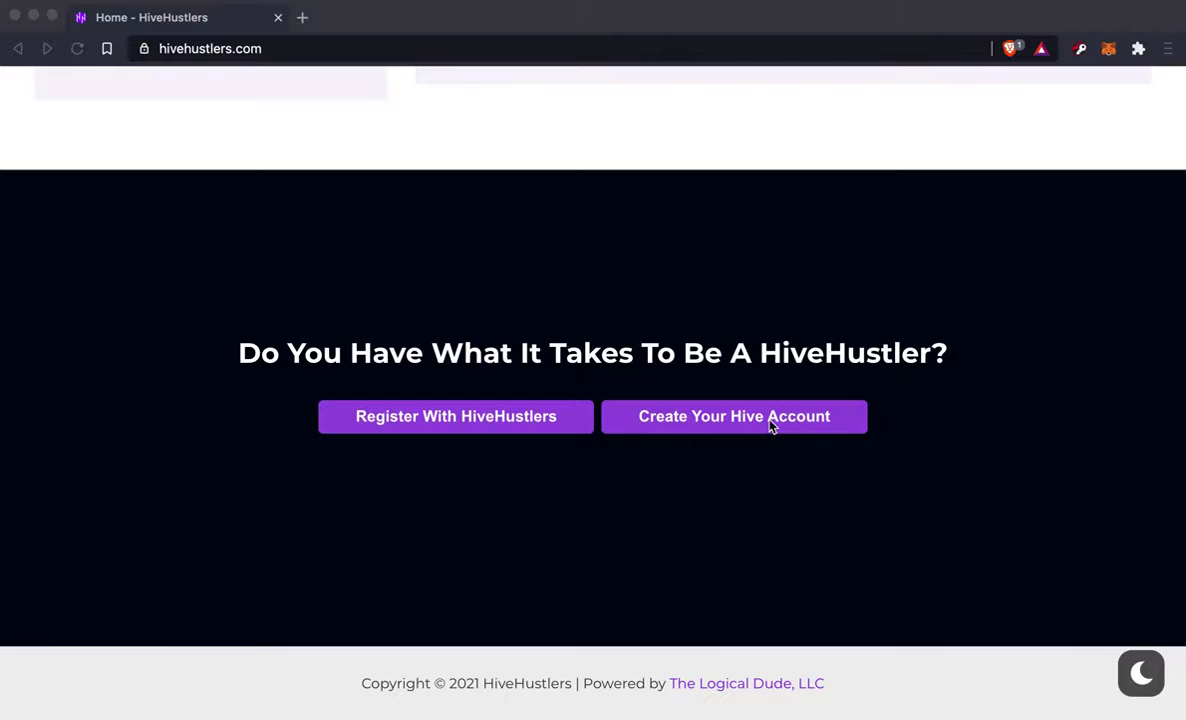
{"action": "left_click", "coordinate": [450, 414]}
{"action": "left_click", "coordinate": [463, 422]}
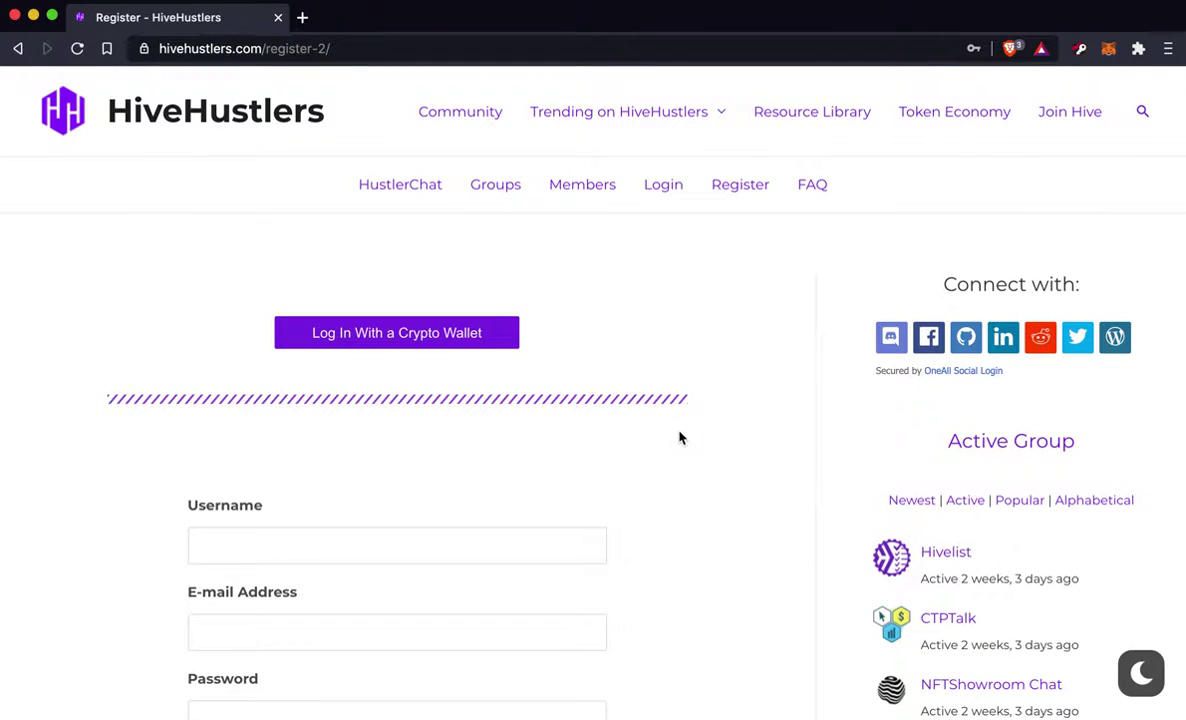
- Examine the registration form fields and the crypto wallet login methods, leaving the wallet login dialog without choosing one
{"action": "scroll", "coordinate": [678, 437], "scroll_direction": "down", "scroll_amount": 2}
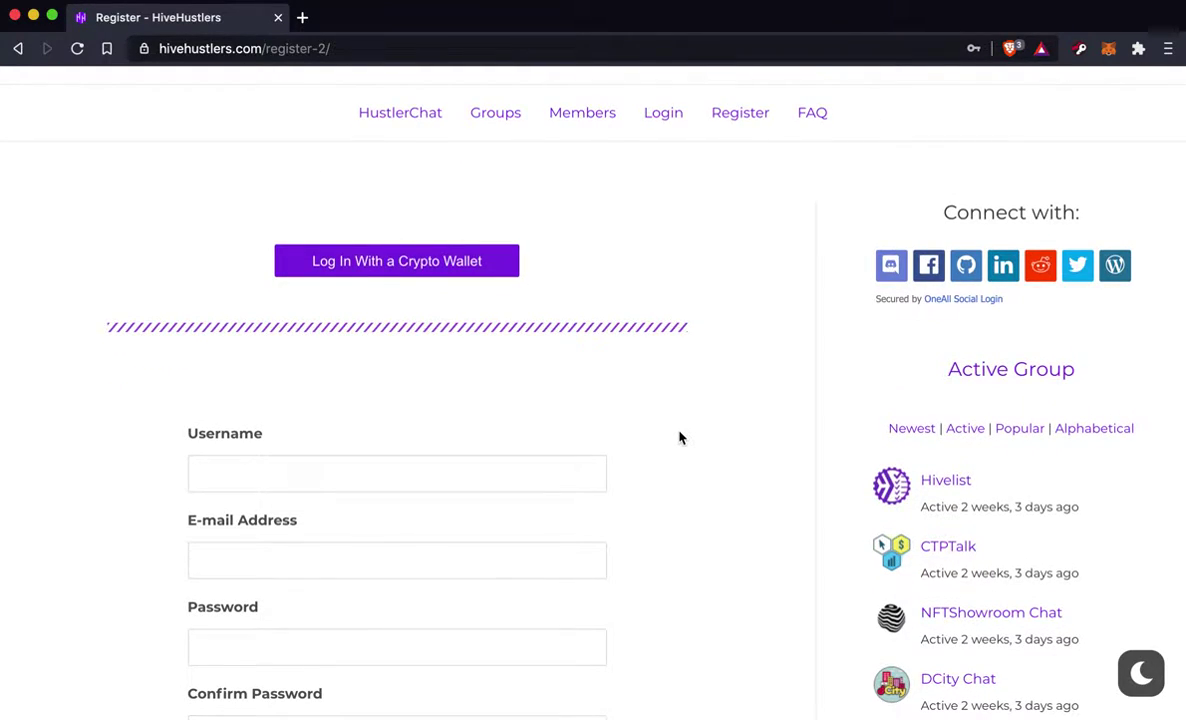
{"action": "scroll", "coordinate": [679, 437], "scroll_direction": "down", "scroll_amount": 2}
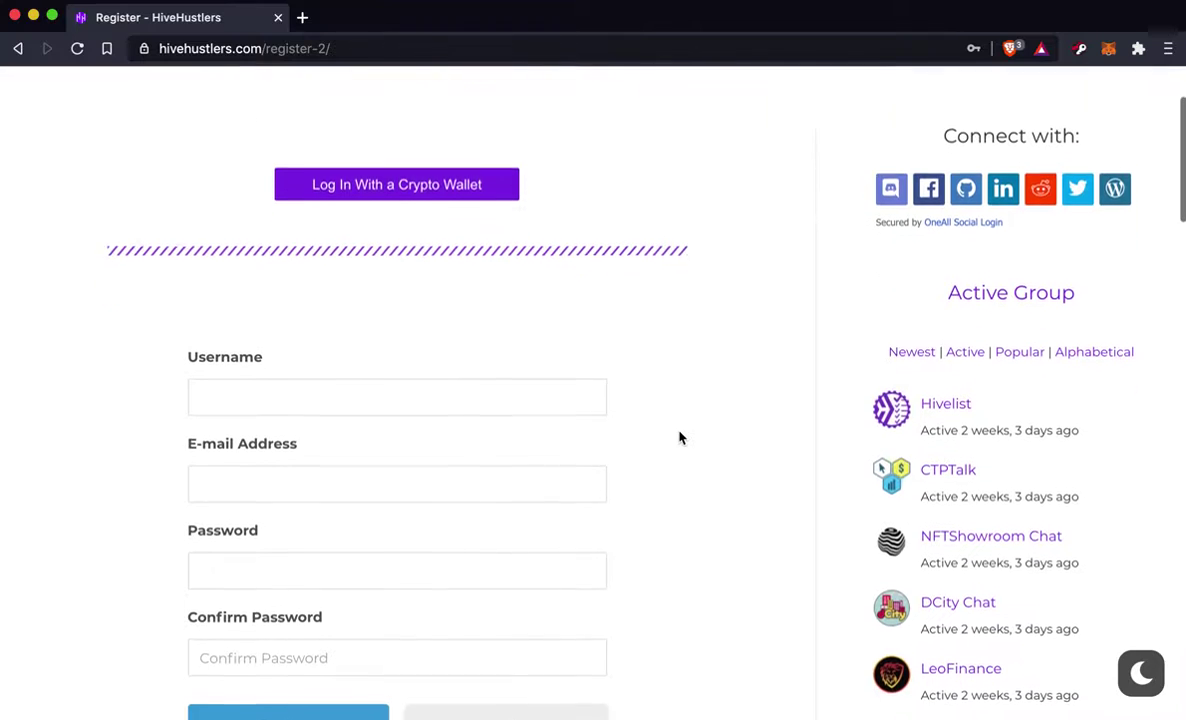
{"action": "scroll", "coordinate": [680, 437], "scroll_direction": "down", "scroll_amount": 1}
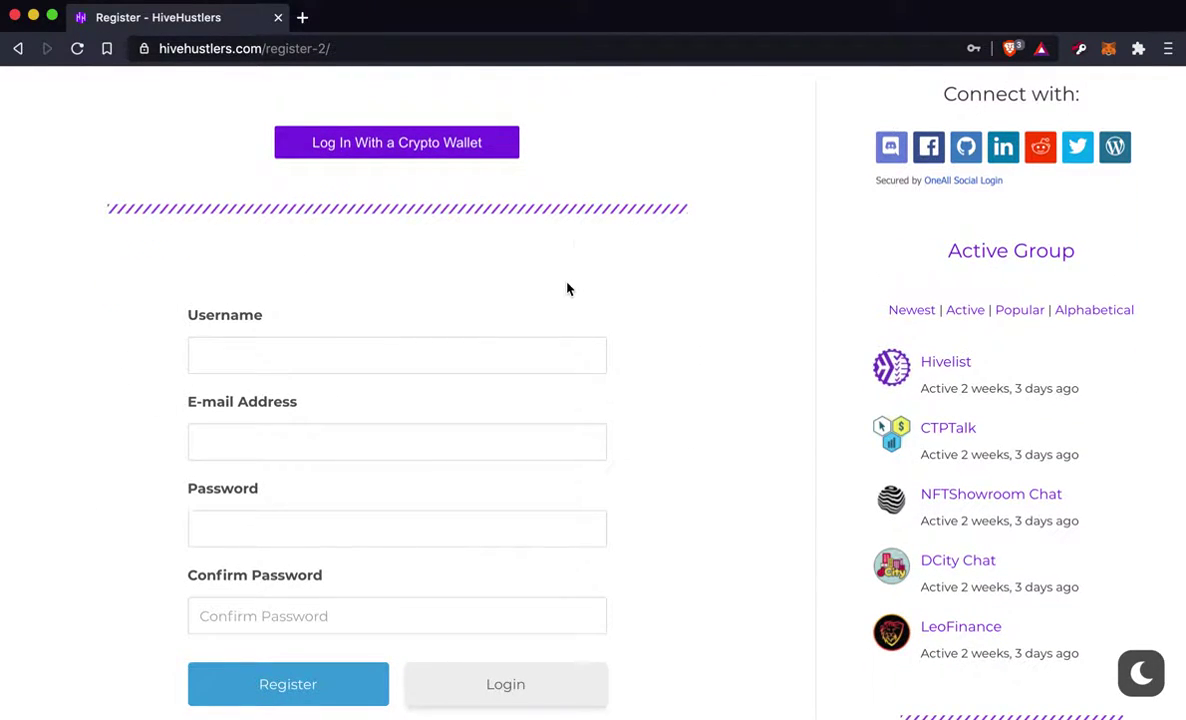
{"action": "scroll", "coordinate": [566, 286], "scroll_direction": "up", "scroll_amount": 1}
{"action": "scroll", "coordinate": [640, 312], "scroll_direction": "up", "scroll_amount": 2}
{"action": "scroll", "coordinate": [640, 312], "scroll_direction": "up", "scroll_amount": 1}
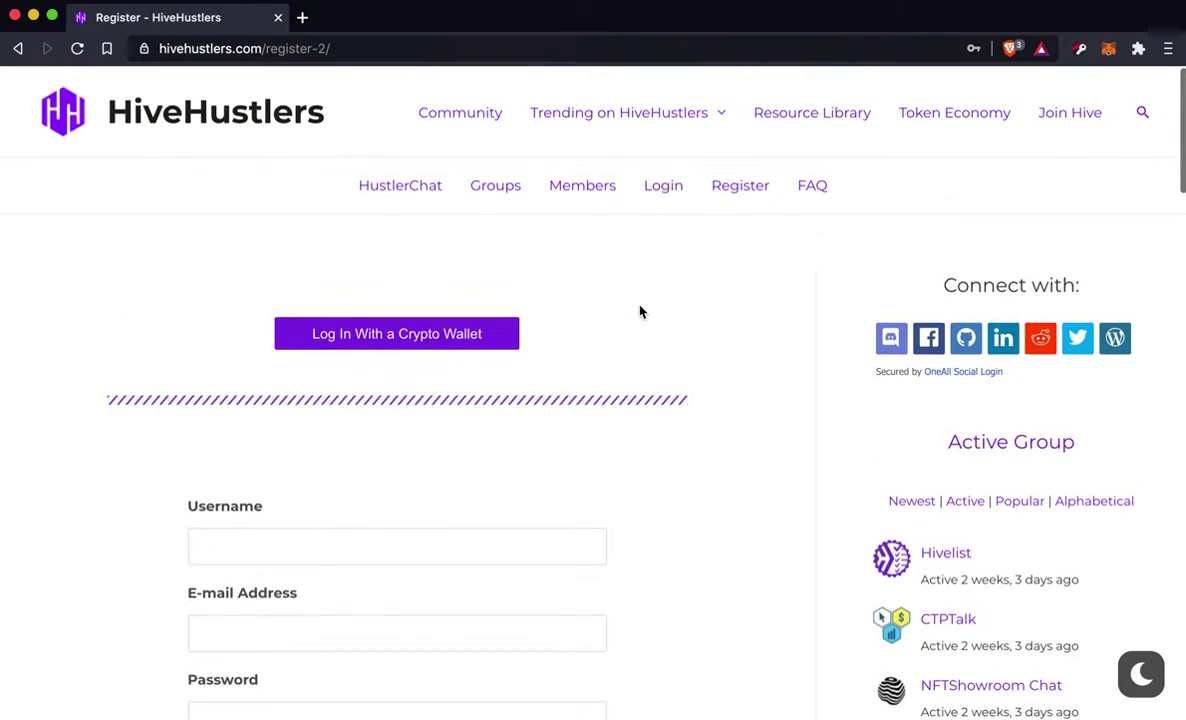
{"action": "left_click", "coordinate": [486, 337]}
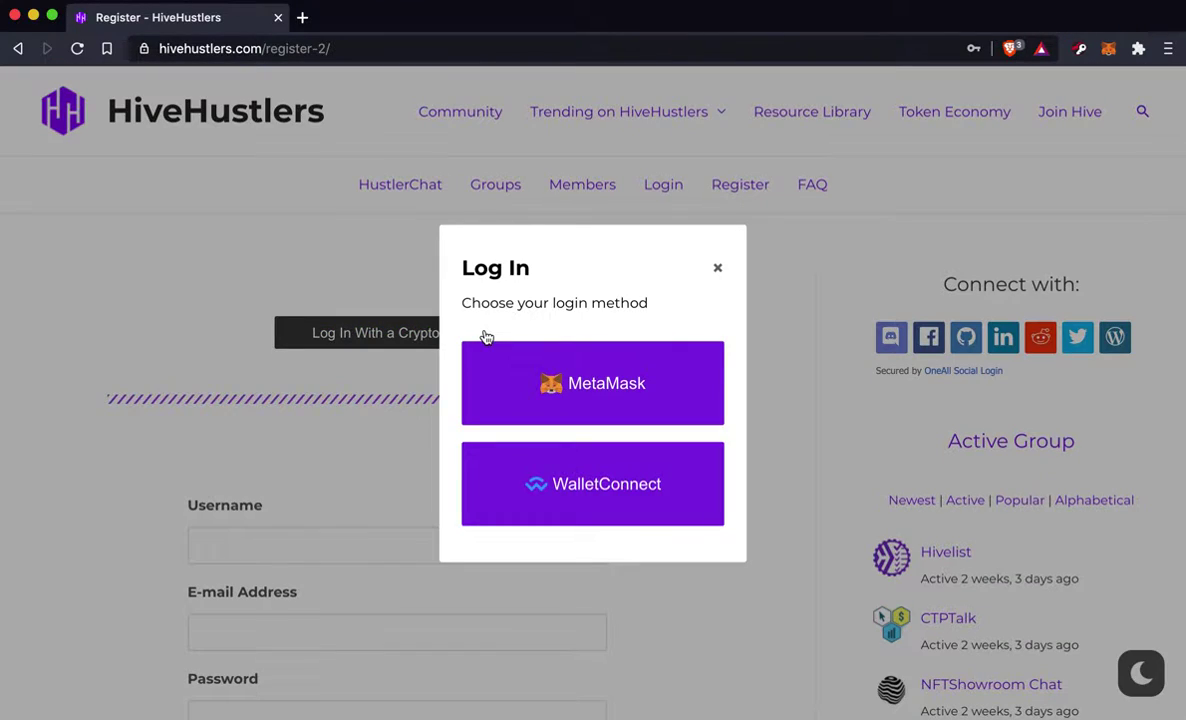
{"action": "left_click", "coordinate": [719, 270]}
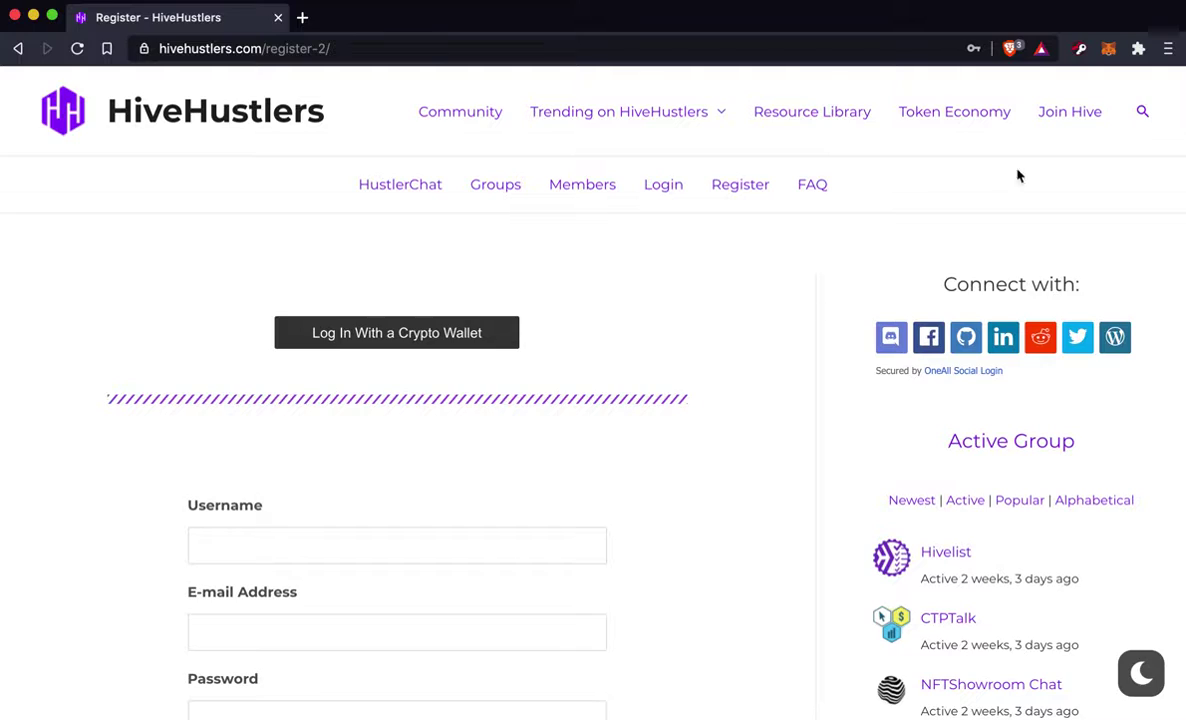
- Connect through Discord by authorizing HiveHustlers to access the account, and open the member profile settings
{"action": "left_click", "coordinate": [888, 338]}
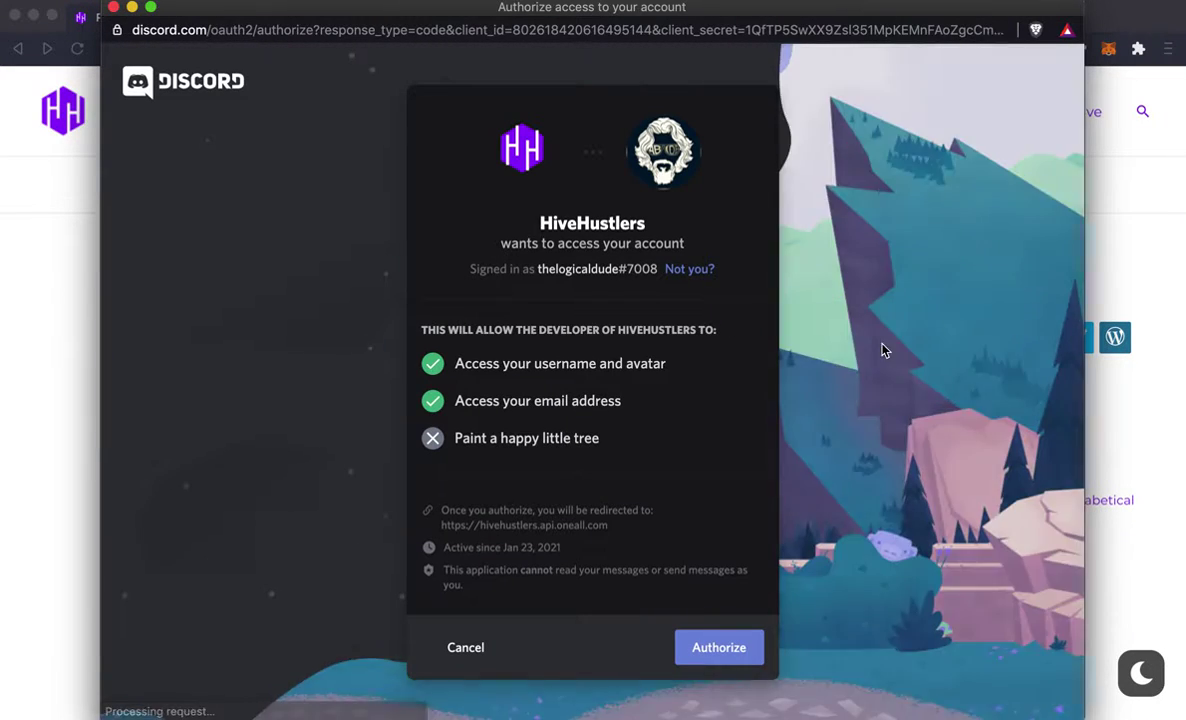
{"action": "left_click", "coordinate": [709, 649]}
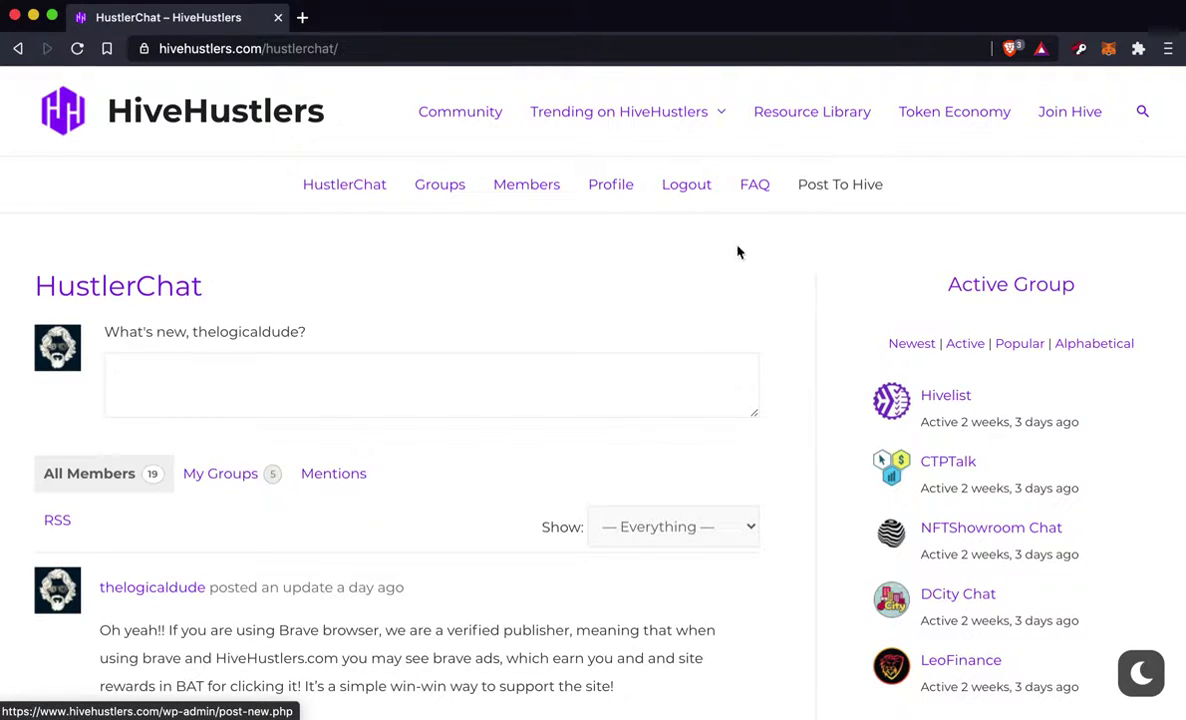
{"action": "left_click", "coordinate": [615, 188]}
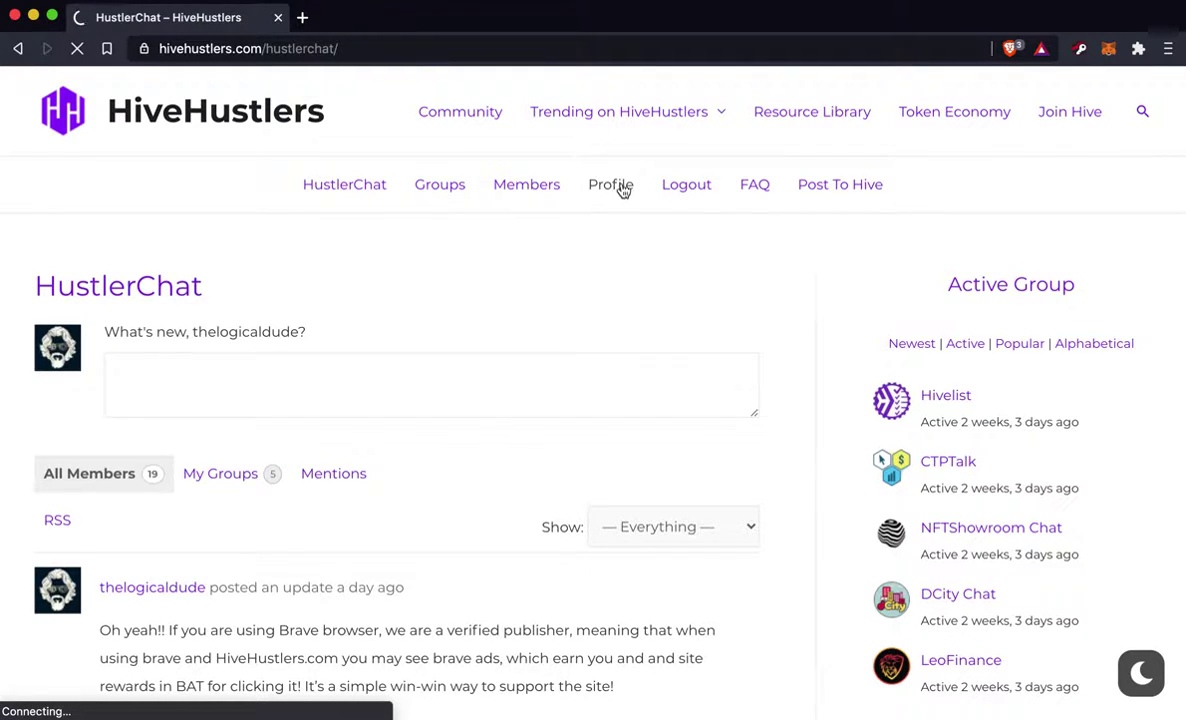
{"action": "left_click", "coordinate": [622, 189]}
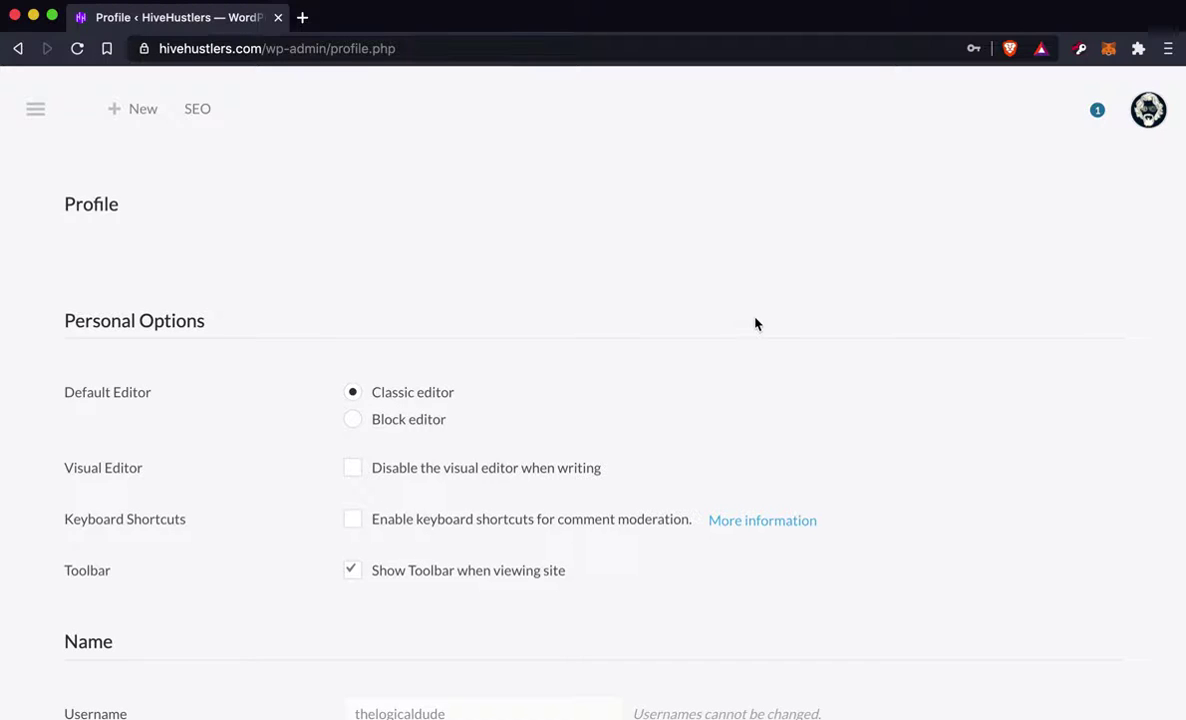
- Examine the profile's personal options, name, contact info, biographical info and profile picture settings
{"action": "scroll", "coordinate": [754, 320], "scroll_direction": "down", "scroll_amount": 2}
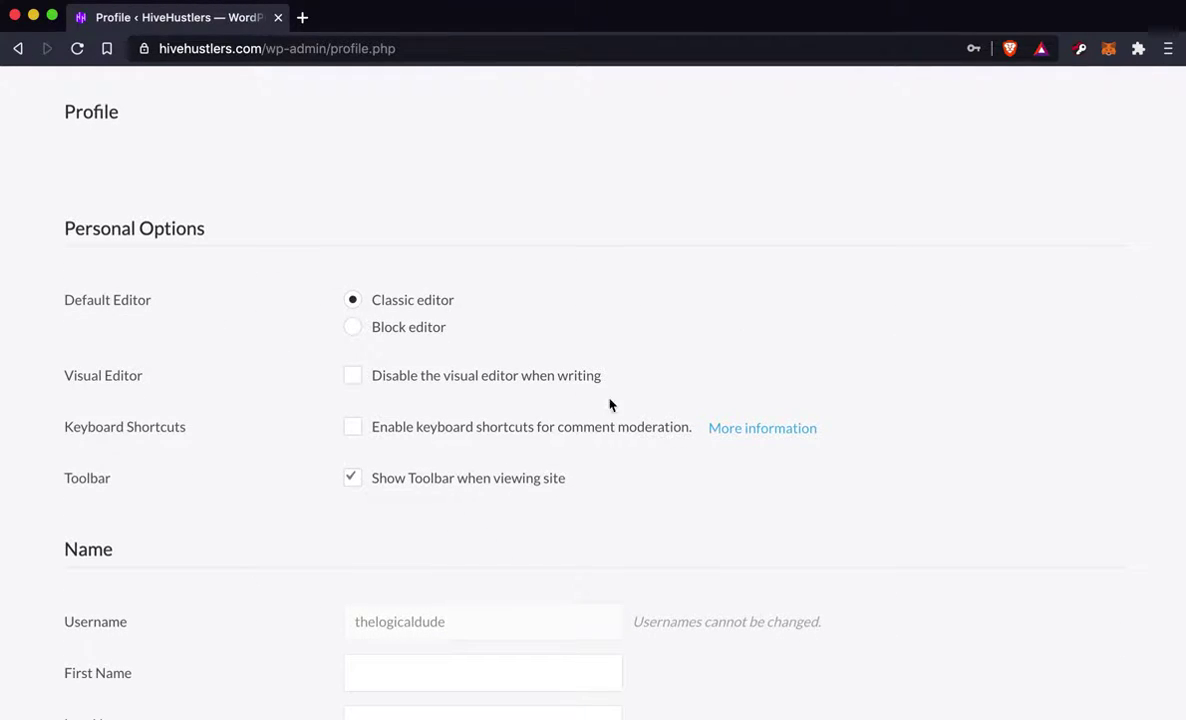
{"action": "scroll", "coordinate": [483, 414], "scroll_direction": "down", "scroll_amount": 8}
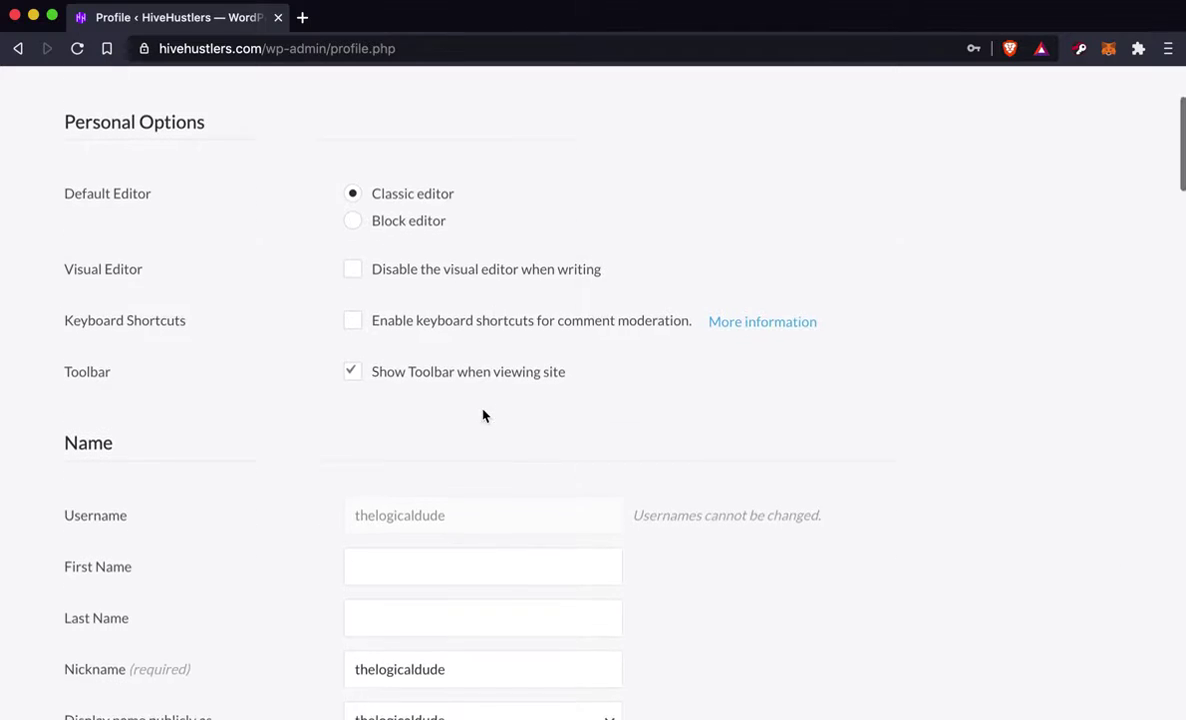
{"action": "scroll", "coordinate": [562, 451], "scroll_direction": "down", "scroll_amount": 1}
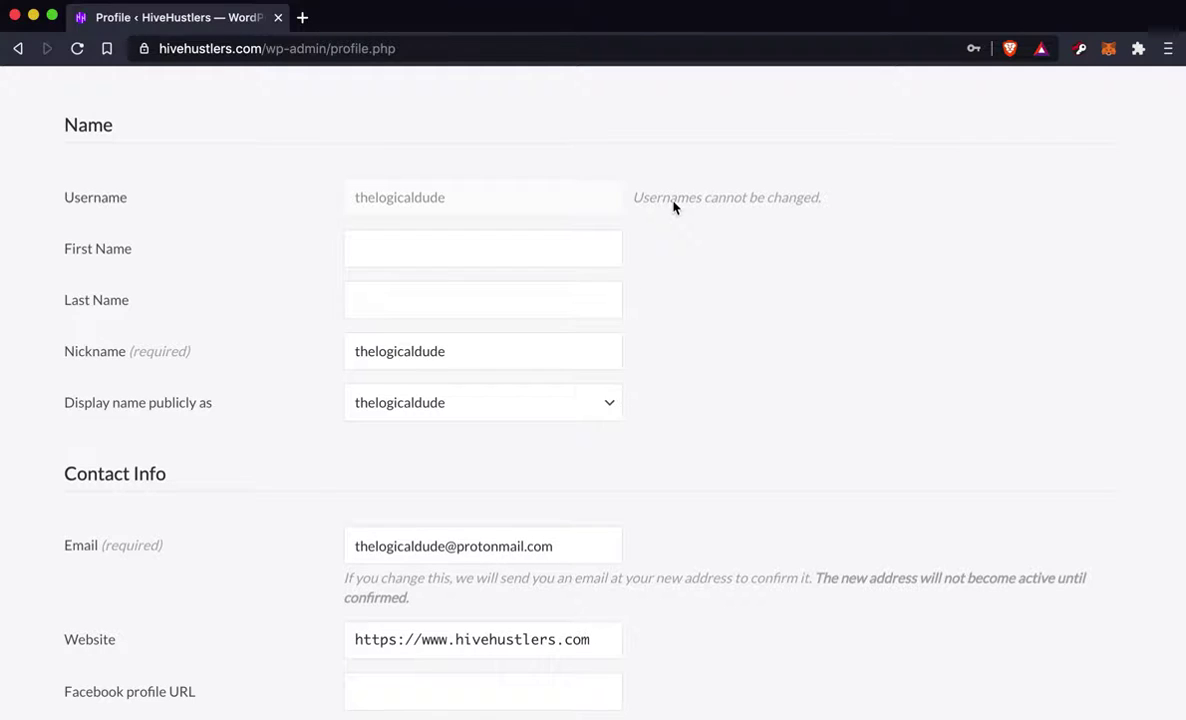
{"action": "scroll", "coordinate": [673, 207], "scroll_direction": "down", "scroll_amount": 1}
{"action": "scroll", "coordinate": [673, 207], "scroll_direction": "down", "scroll_amount": 3}
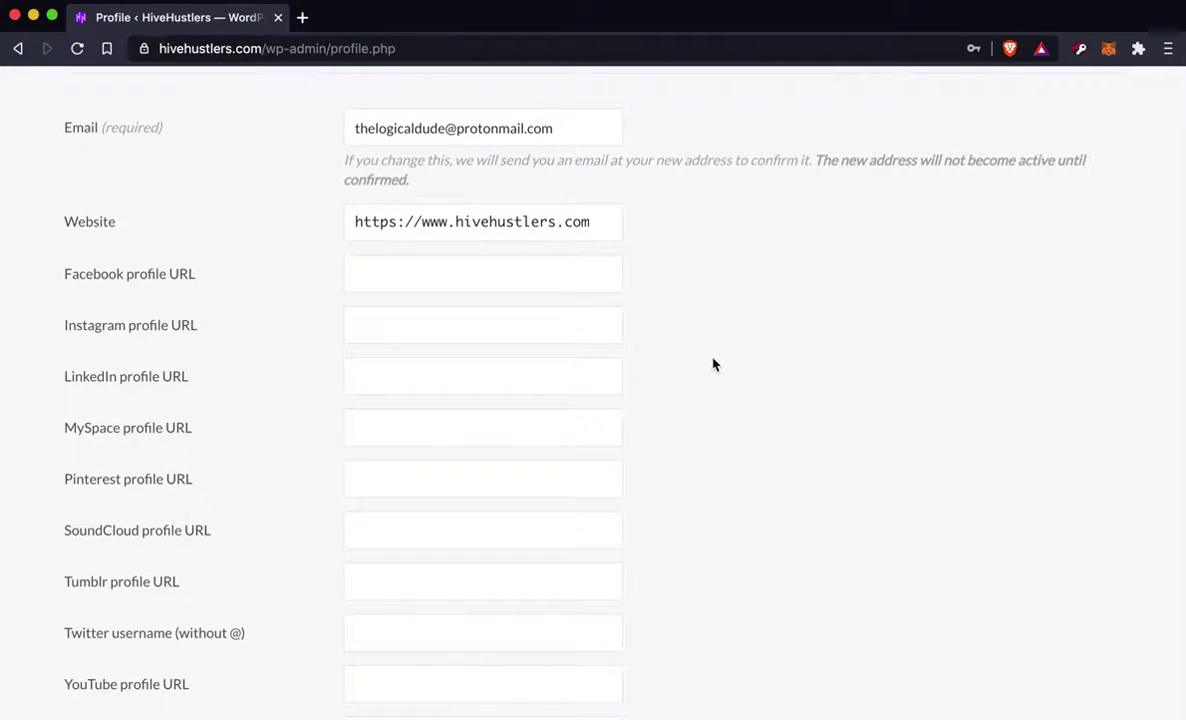
{"action": "scroll", "coordinate": [712, 357], "scroll_direction": "down", "scroll_amount": 3}
{"action": "scroll", "coordinate": [712, 566], "scroll_direction": "down", "scroll_amount": 10}
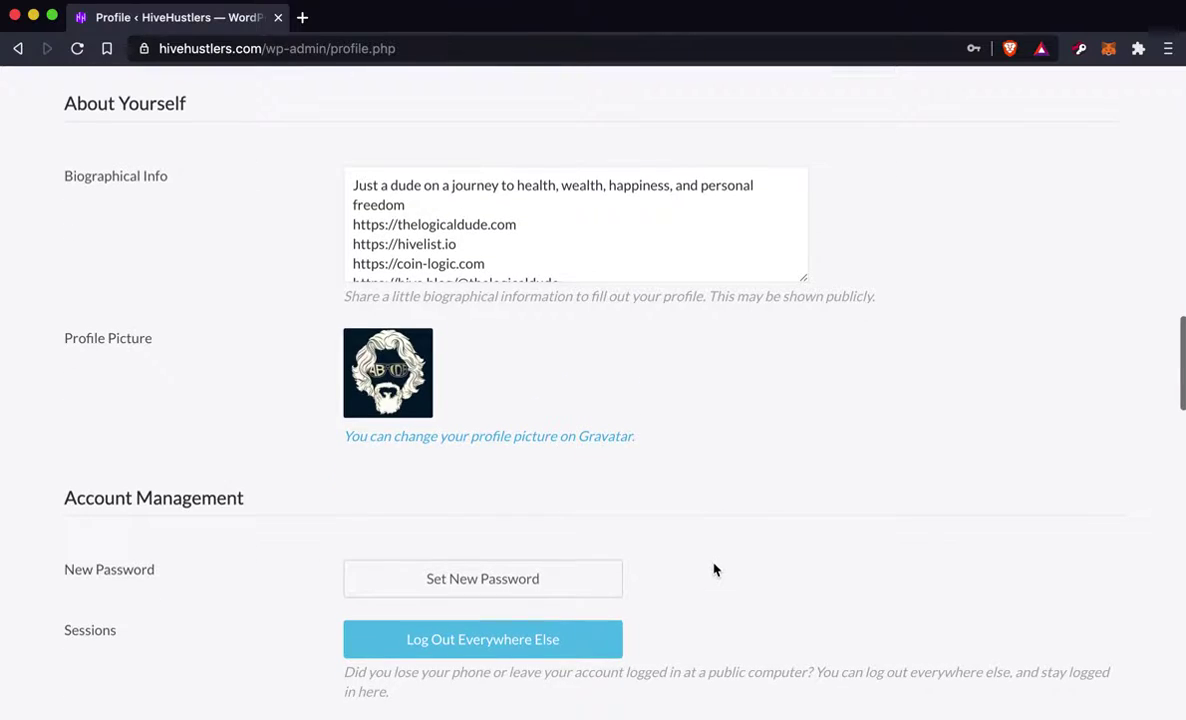
{"action": "scroll", "coordinate": [713, 569], "scroll_direction": "up", "scroll_amount": 2}
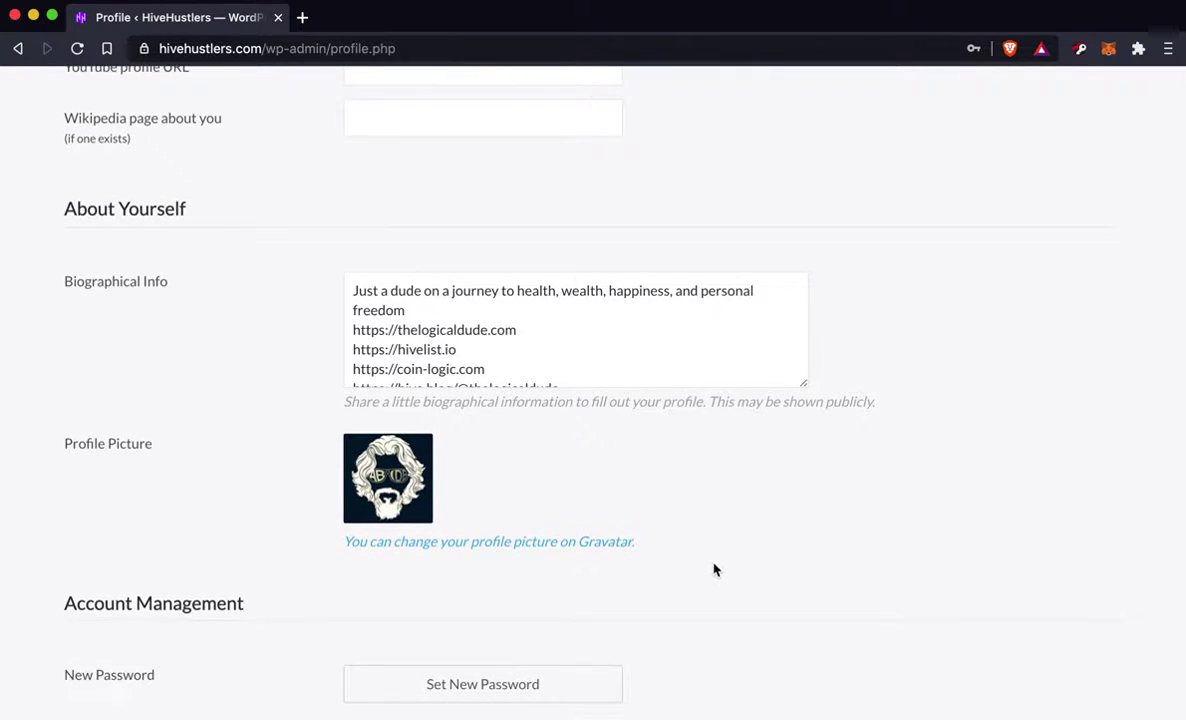
{"action": "scroll", "coordinate": [713, 569], "scroll_direction": "down", "scroll_amount": 3}
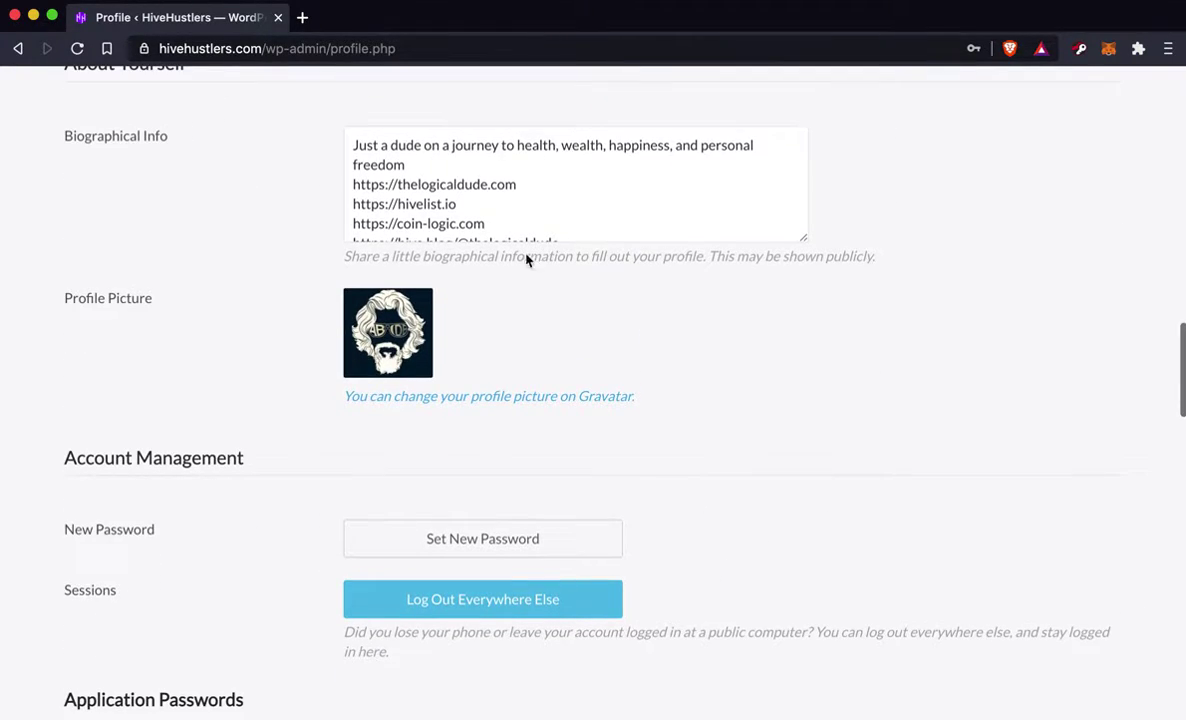
{"action": "scroll", "coordinate": [524, 177], "scroll_direction": "down", "scroll_amount": 1}
{"action": "scroll", "coordinate": [524, 177], "scroll_direction": "up", "scroll_amount": 1}
{"action": "scroll", "coordinate": [664, 395], "scroll_direction": "down", "scroll_amount": 1}
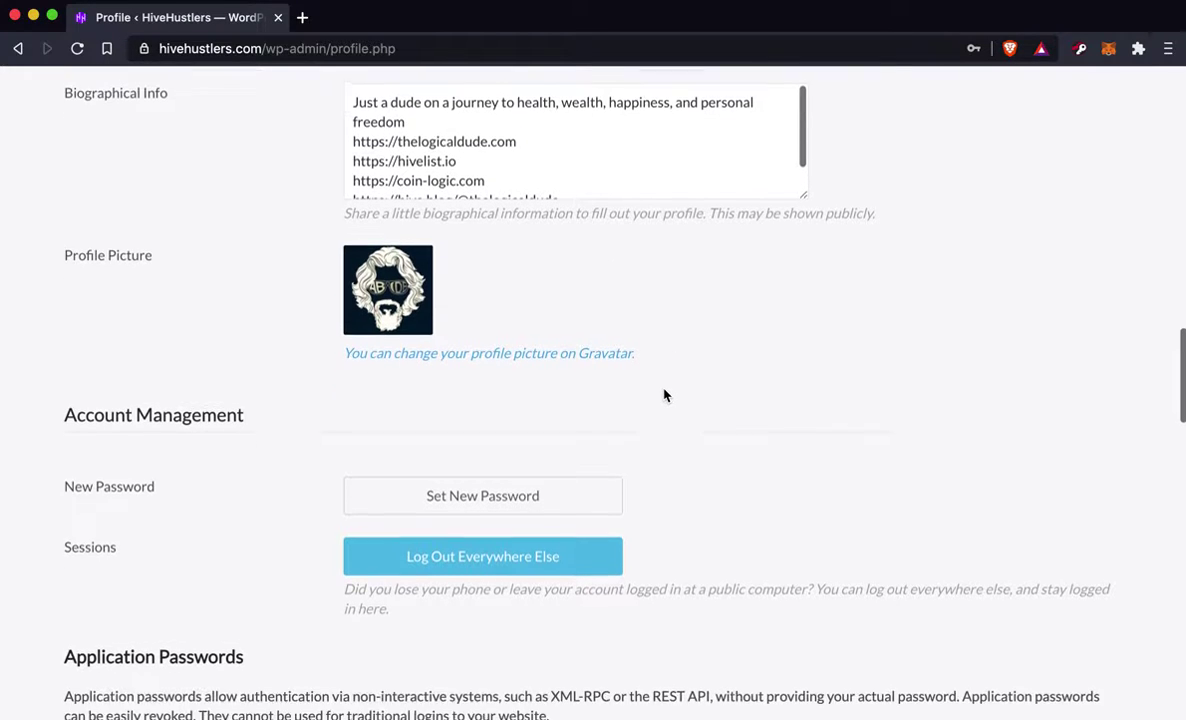
- Examine the profile's Account Management and Application Passwords sections, including the password and session options
{"action": "scroll", "coordinate": [588, 130], "scroll_direction": "down", "scroll_amount": 1}
{"action": "scroll", "coordinate": [588, 130], "scroll_direction": "up", "scroll_amount": 1}
{"action": "scroll", "coordinate": [706, 316], "scroll_direction": "down", "scroll_amount": 2}
{"action": "scroll", "coordinate": [708, 320], "scroll_direction": "down", "scroll_amount": 5}
{"action": "right_click", "coordinate": [707, 315]}
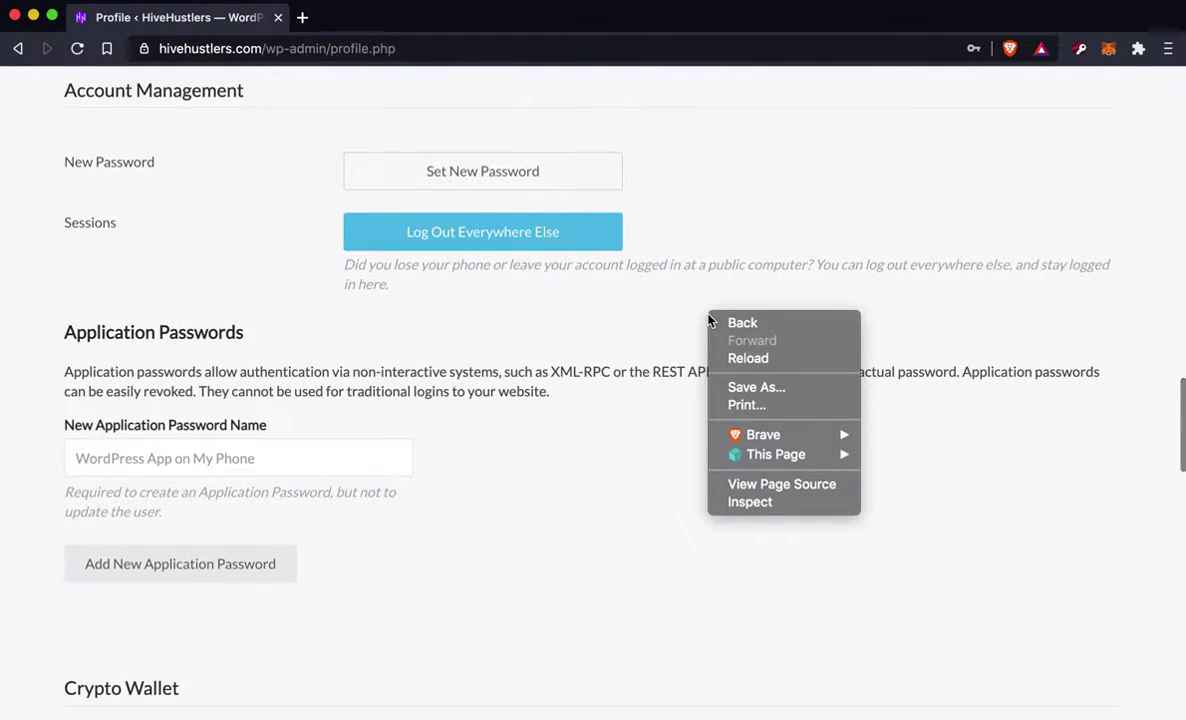
{"action": "left_click", "coordinate": [655, 365]}
{"action": "scroll", "coordinate": [709, 572], "scroll_direction": "down", "scroll_amount": 1}
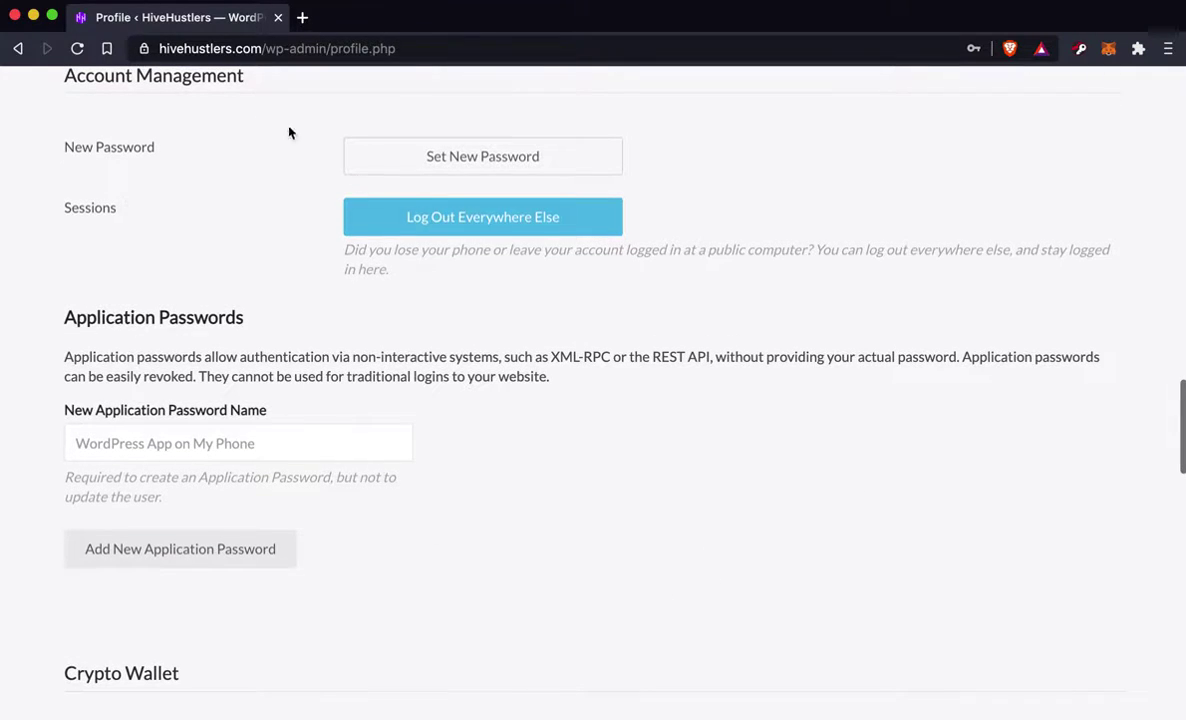
{"action": "scroll", "coordinate": [643, 443], "scroll_direction": "up", "scroll_amount": 3}
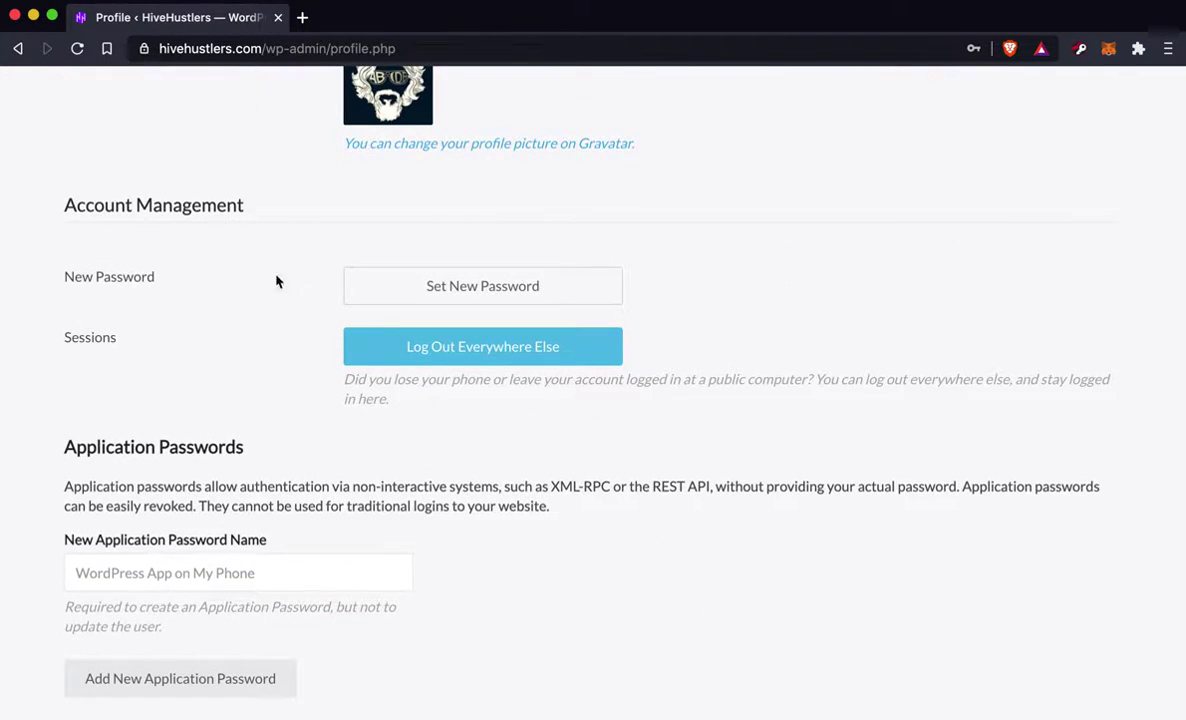
{"action": "scroll", "coordinate": [828, 591], "scroll_direction": "down", "scroll_amount": 1}
{"action": "scroll", "coordinate": [828, 591], "scroll_direction": "down", "scroll_amount": 5}
{"action": "scroll", "coordinate": [828, 591], "scroll_direction": "up", "scroll_amount": 5}
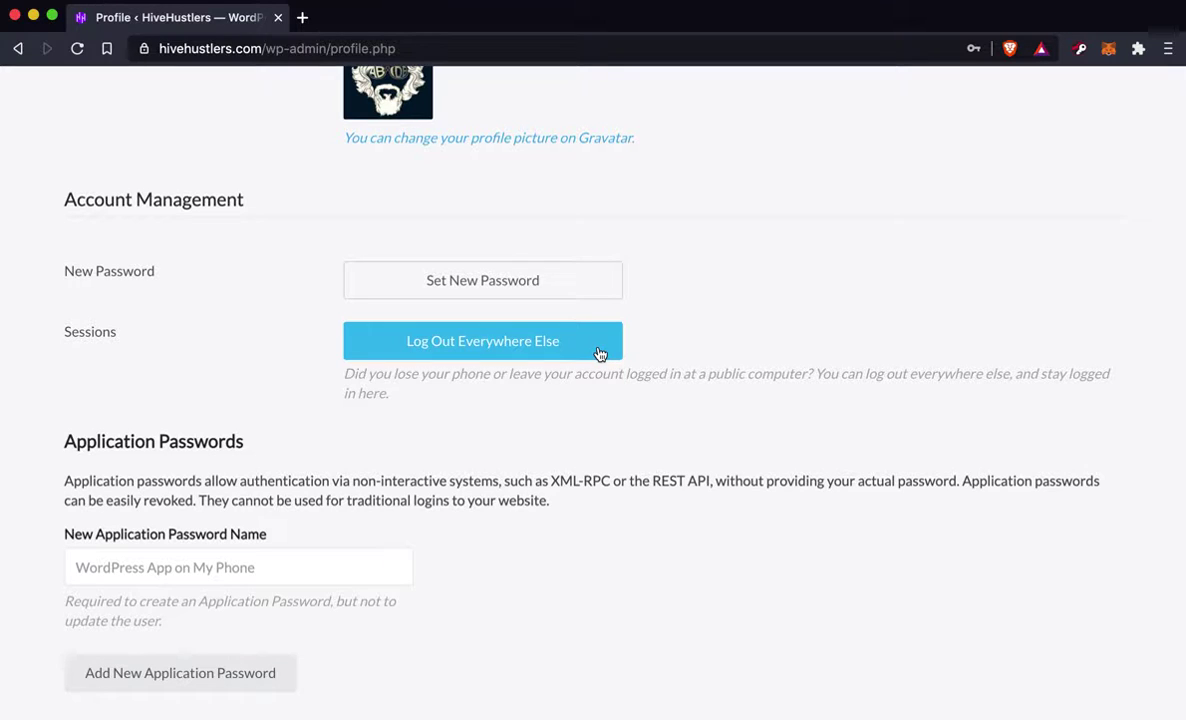
- Try to link a MetaMask wallet to the profile, entering the wallet password to unlock it and signing the signature request
{"action": "scroll", "coordinate": [690, 541], "scroll_direction": "down", "scroll_amount": 6}
{"action": "scroll", "coordinate": [690, 541], "scroll_direction": "down", "scroll_amount": 4}
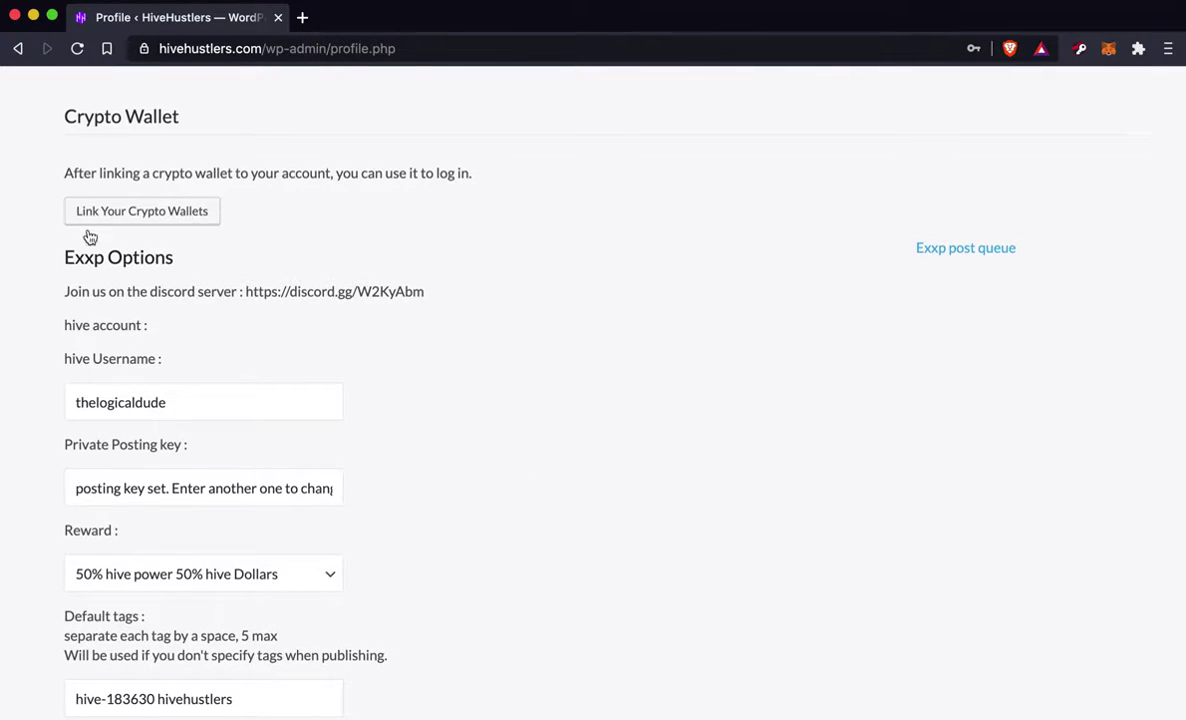
{"action": "left_click", "coordinate": [145, 210]}
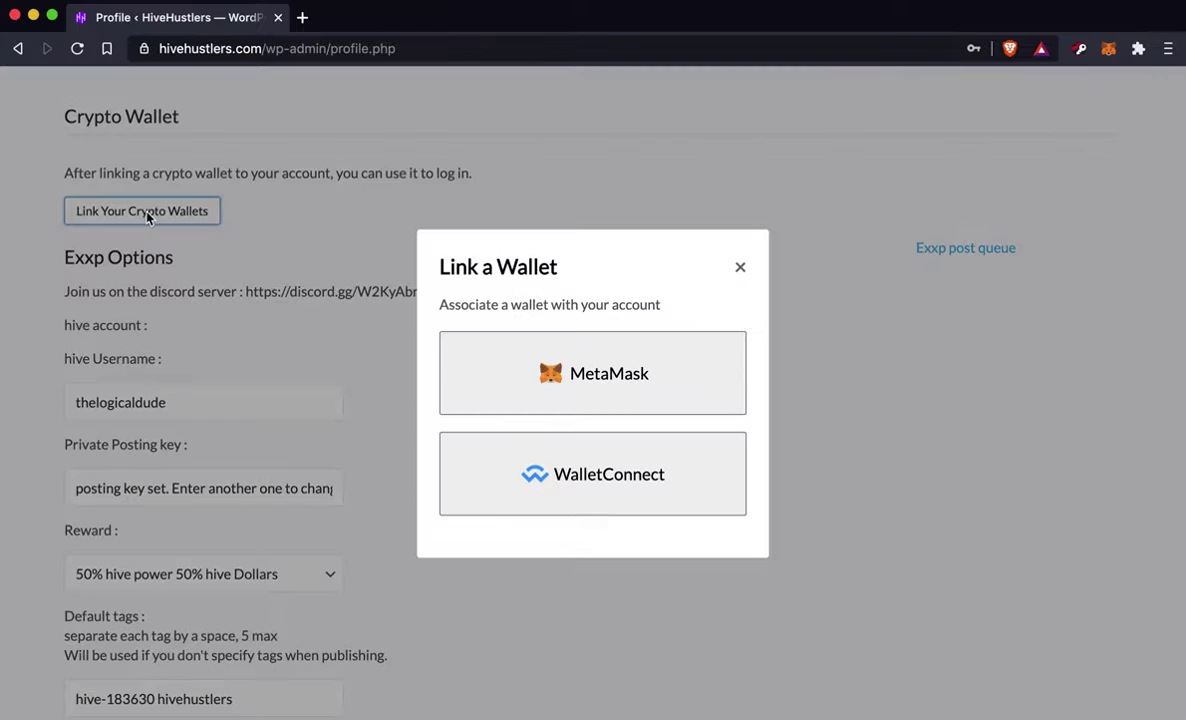
{"action": "left_click", "coordinate": [681, 409]}
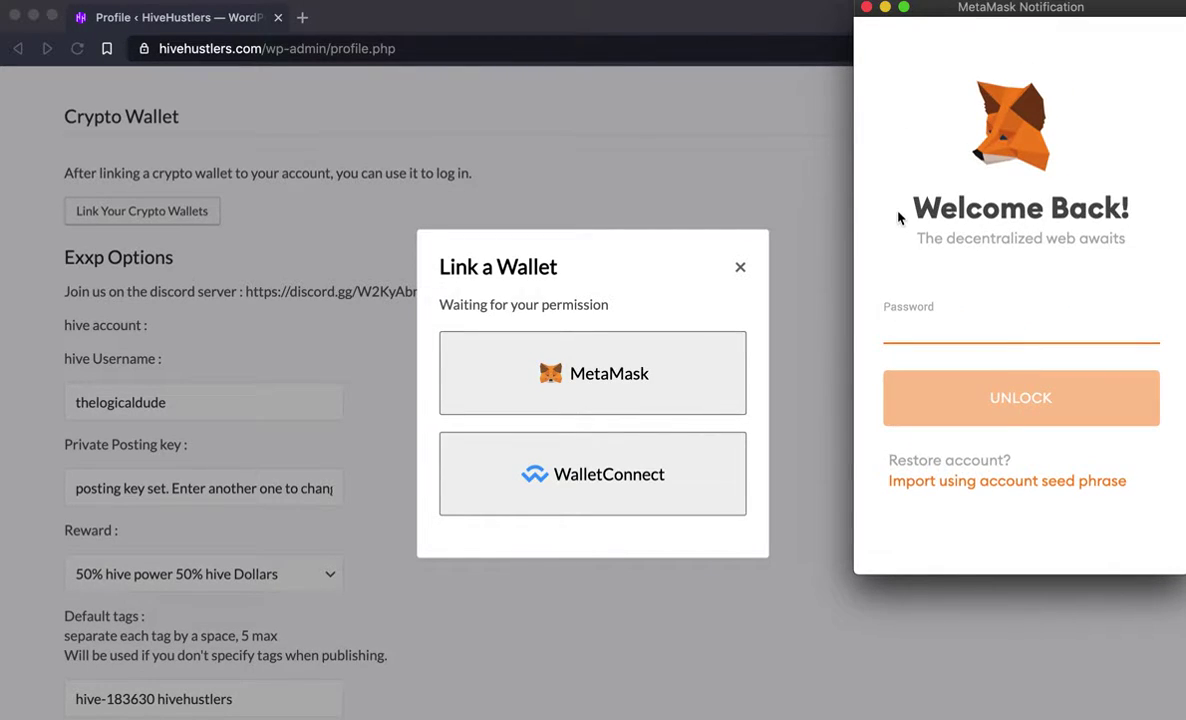
{"action": "type", "text": "••••••"}
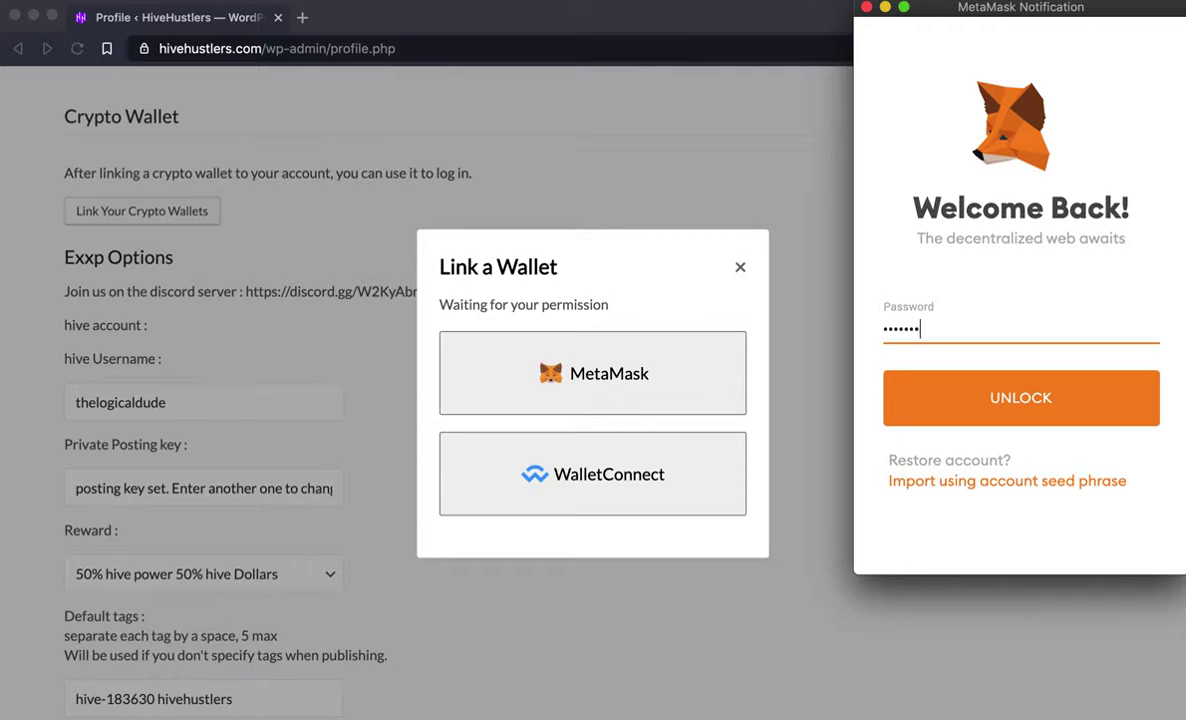
{"action": "type", "text": "••••"}
{"action": "left_click", "coordinate": [966, 397]}
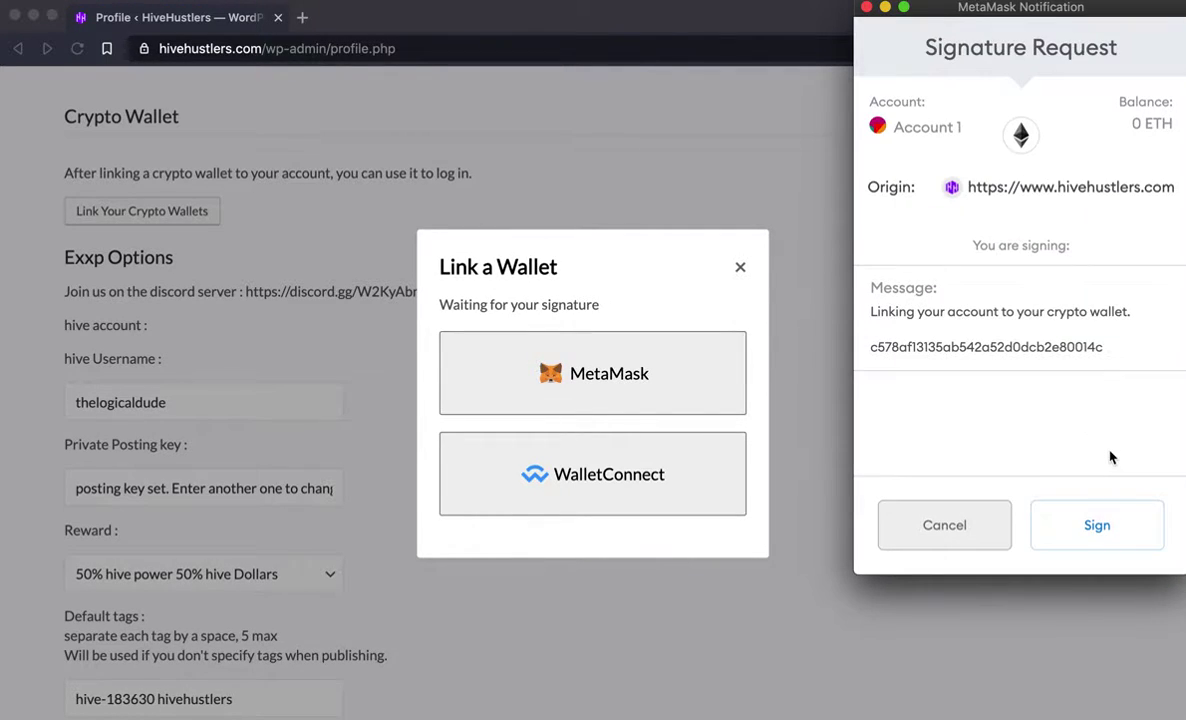
{"action": "left_click", "coordinate": [1098, 533]}
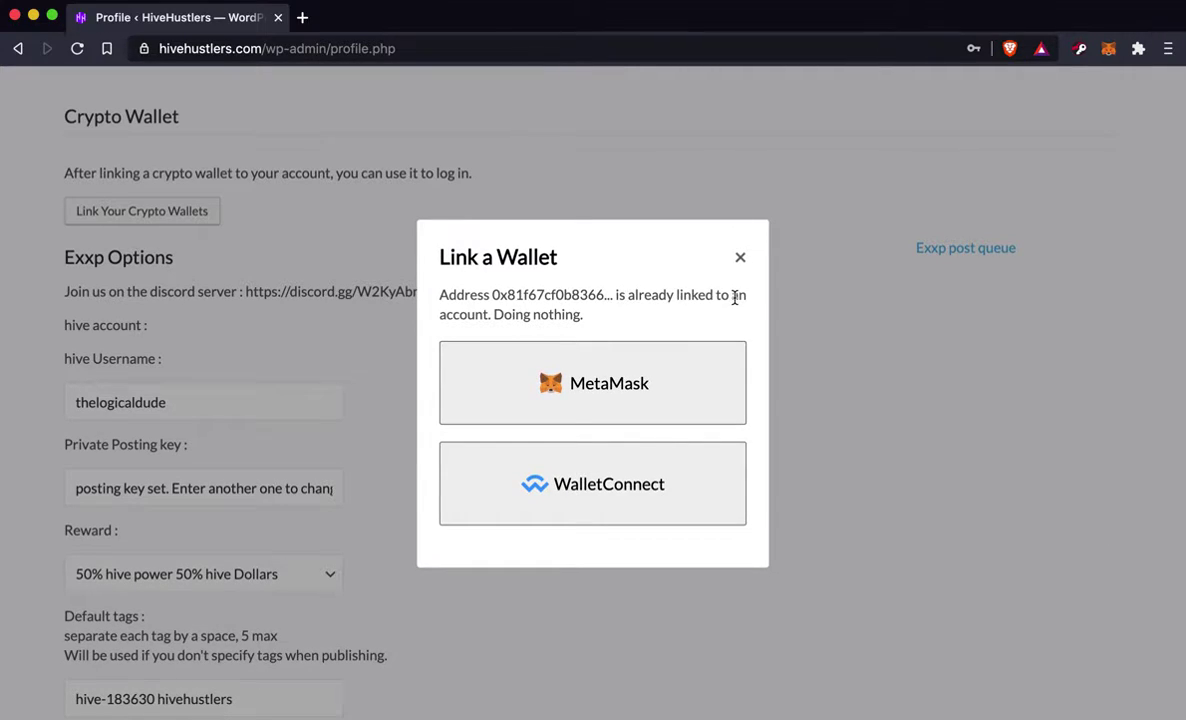
- Close the wallet linking dialog and examine the Hive account, username and private posting key fields in Exxp Options
{"action": "left_click", "coordinate": [740, 261]}
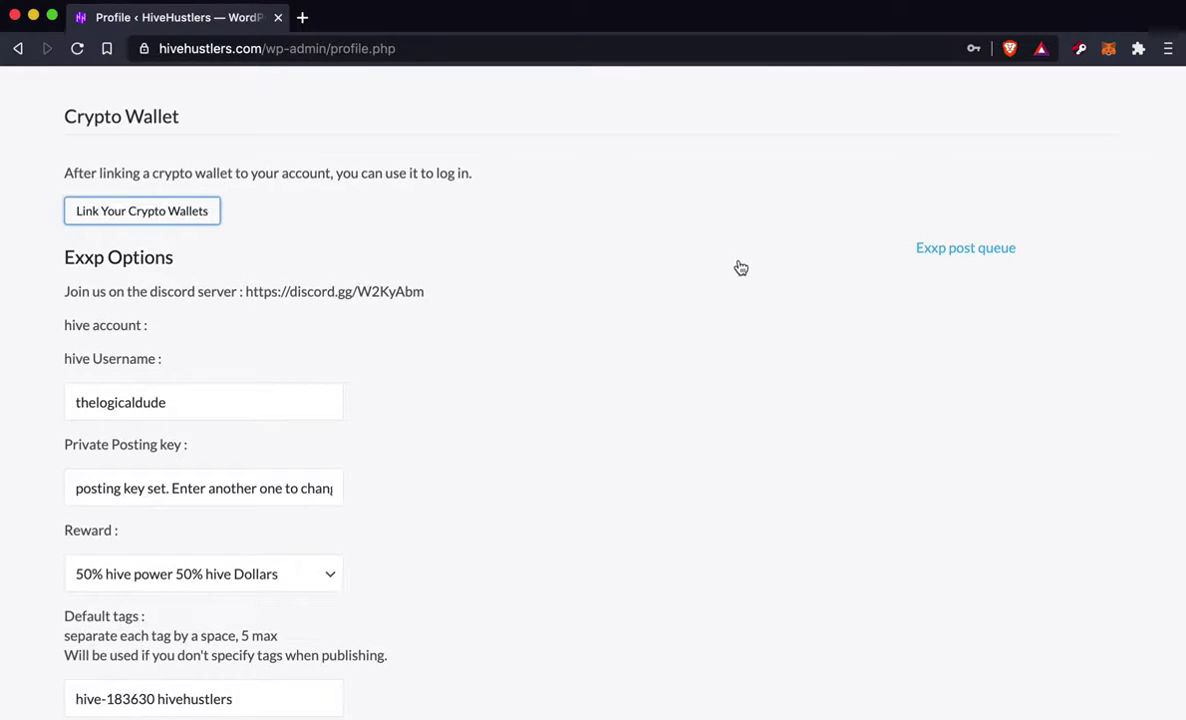
{"action": "scroll", "coordinate": [543, 324], "scroll_direction": "down", "scroll_amount": 5}
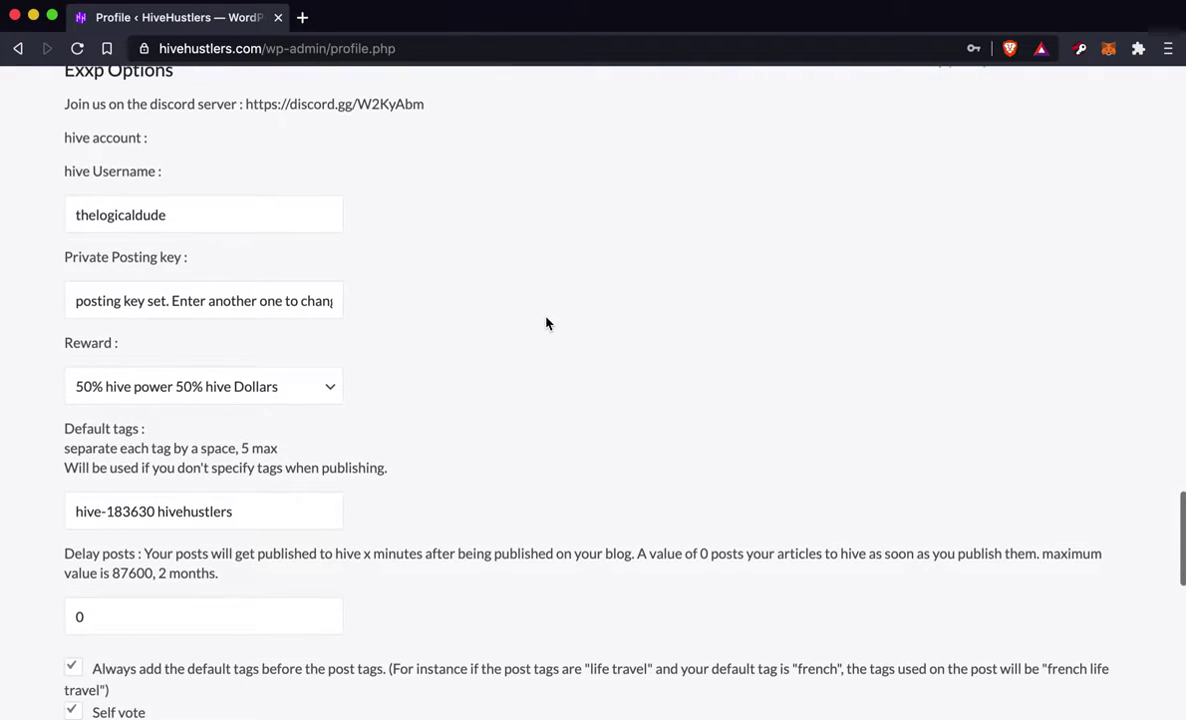
{"action": "scroll", "coordinate": [546, 323], "scroll_direction": "down", "scroll_amount": 1}
{"action": "scroll", "coordinate": [547, 324], "scroll_direction": "up", "scroll_amount": 2}
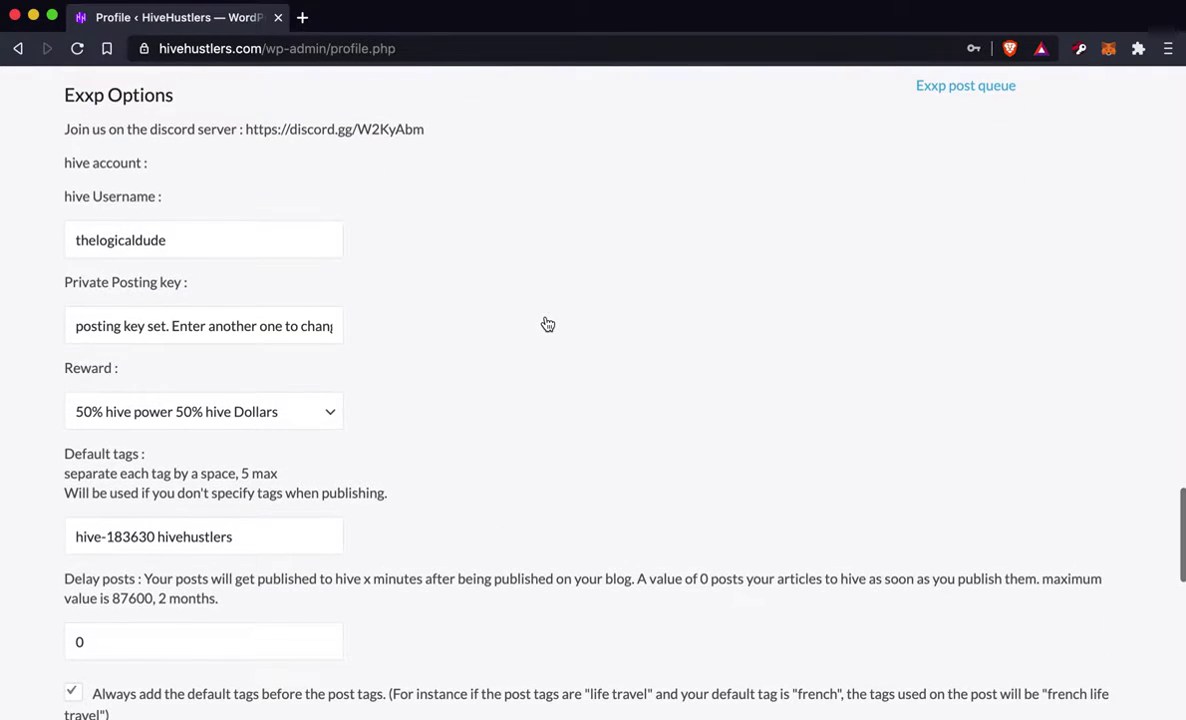
{"action": "scroll", "coordinate": [547, 324], "scroll_direction": "down", "scroll_amount": 1}
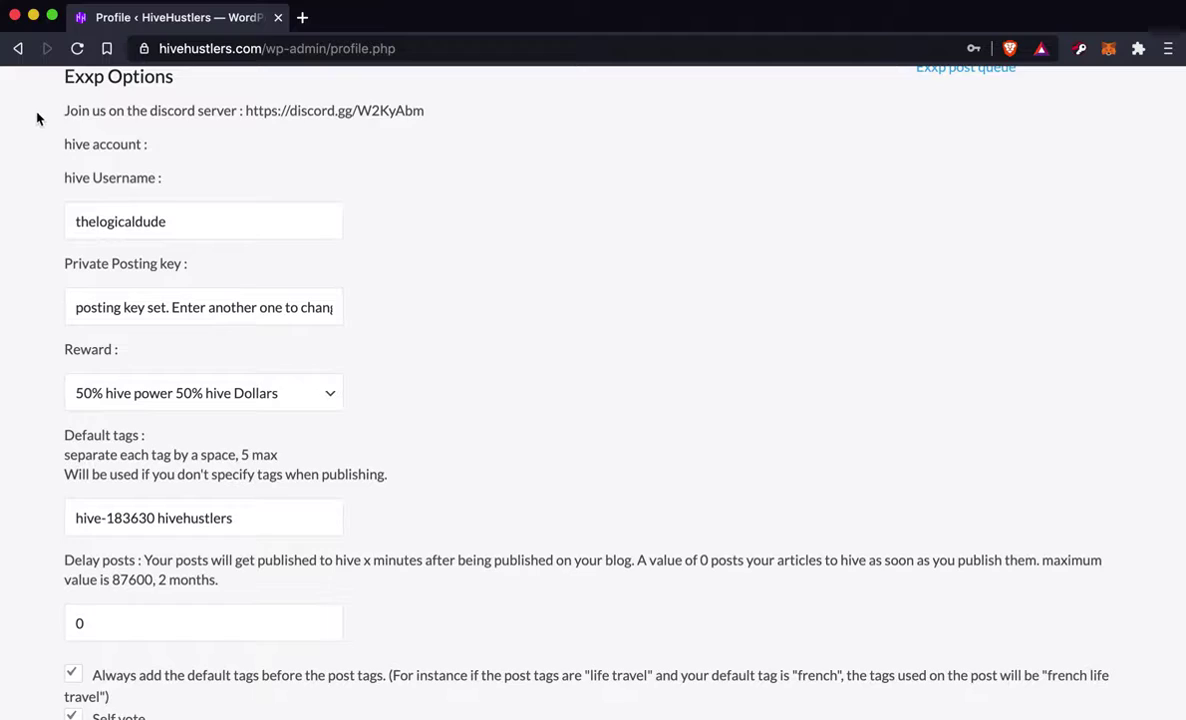
{"action": "left_click_drag", "start_coordinate": [65, 151], "coordinate": [175, 152]}
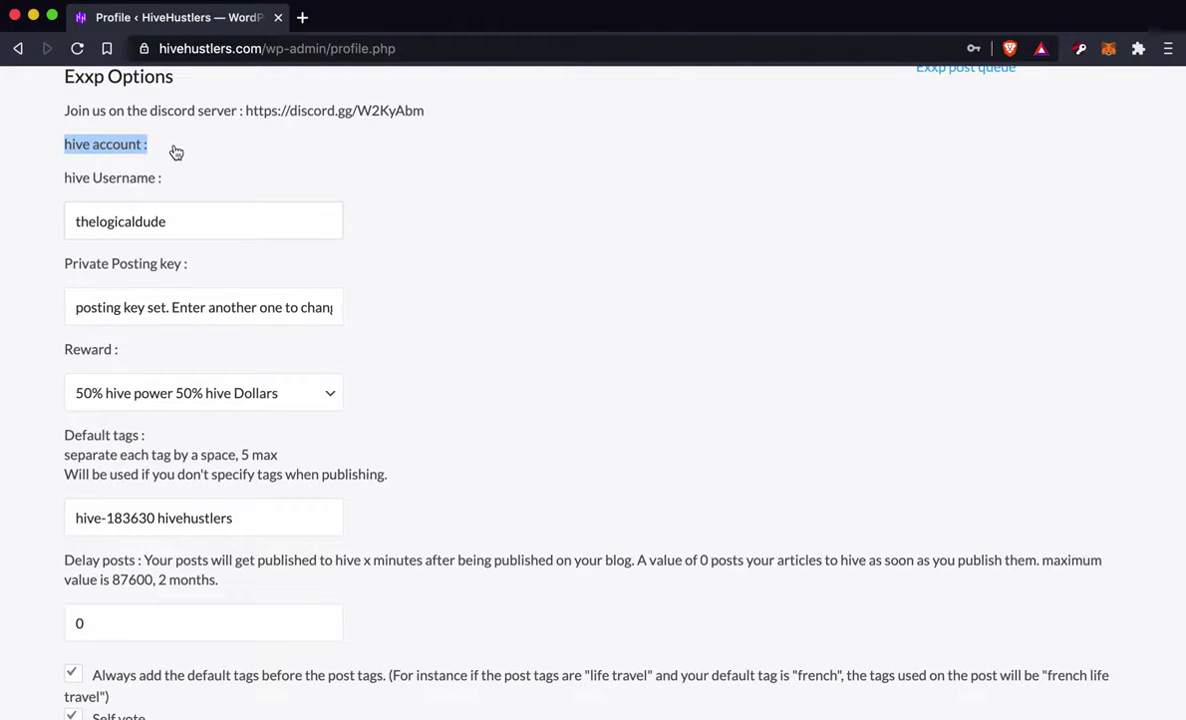
{"action": "left_click", "coordinate": [176, 152]}
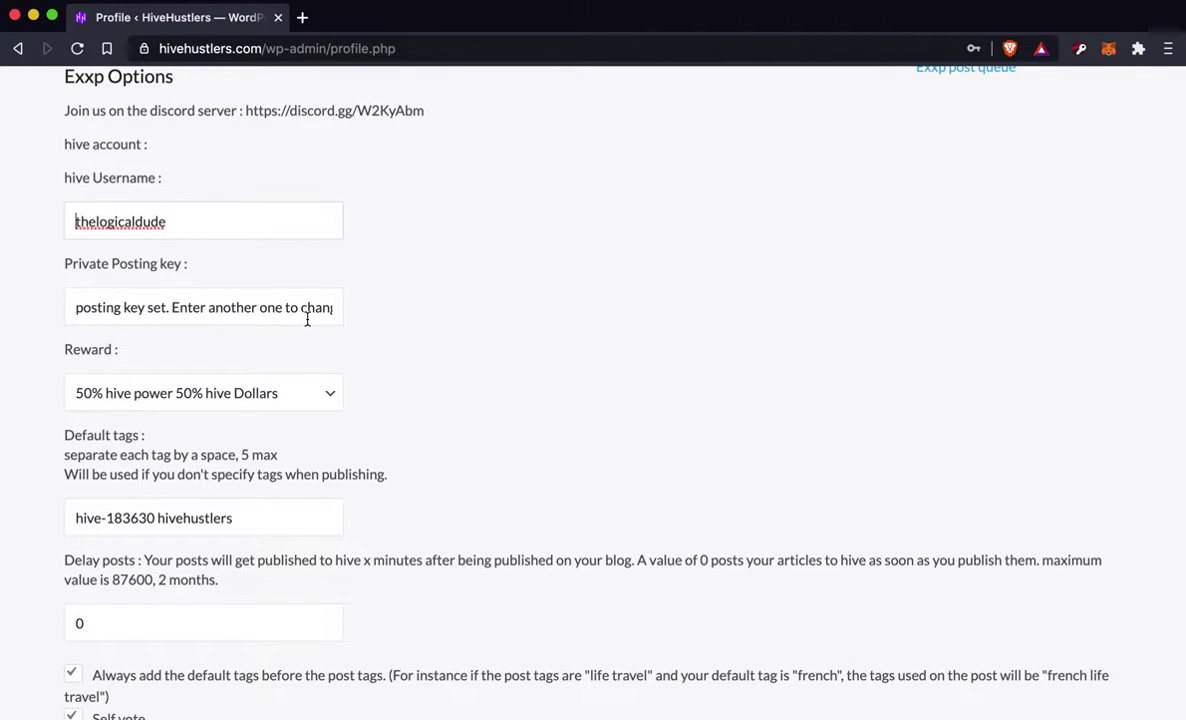
- Examine the reward, default tags and delay posts settings in Exxp Options, highlighting the tags entered as defaults
{"action": "scroll", "coordinate": [413, 456], "scroll_direction": "down", "scroll_amount": 3}
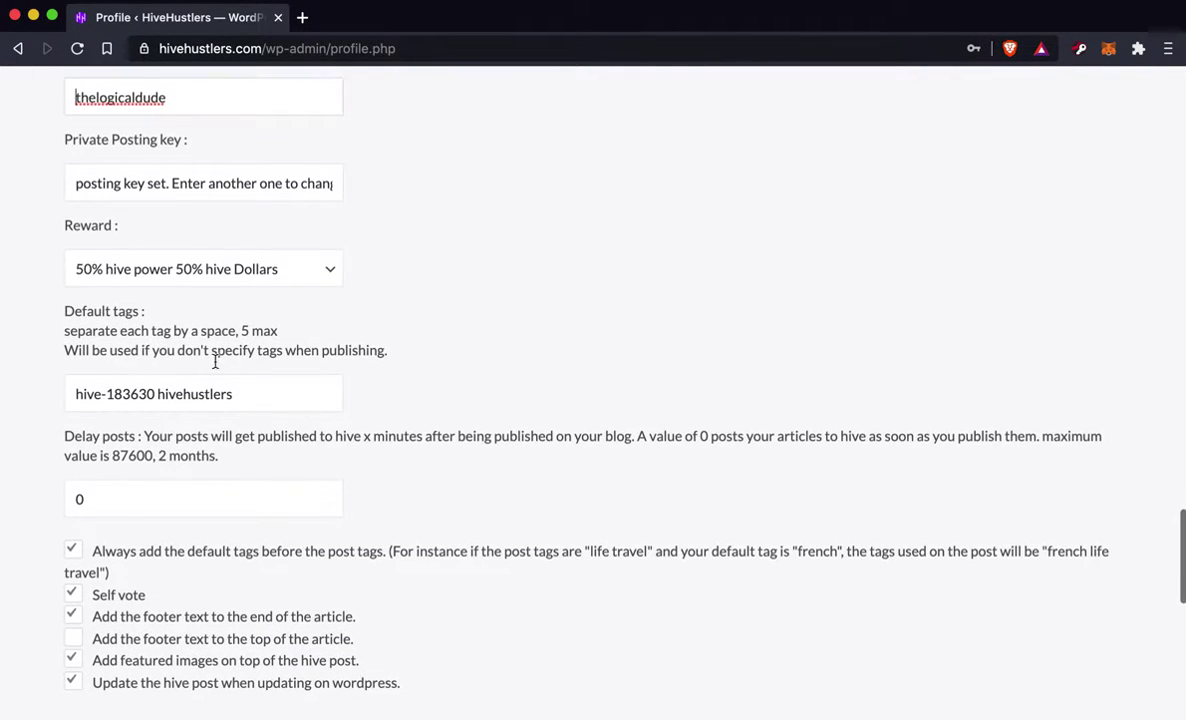
{"action": "scroll", "coordinate": [457, 492], "scroll_direction": "down", "scroll_amount": 3}
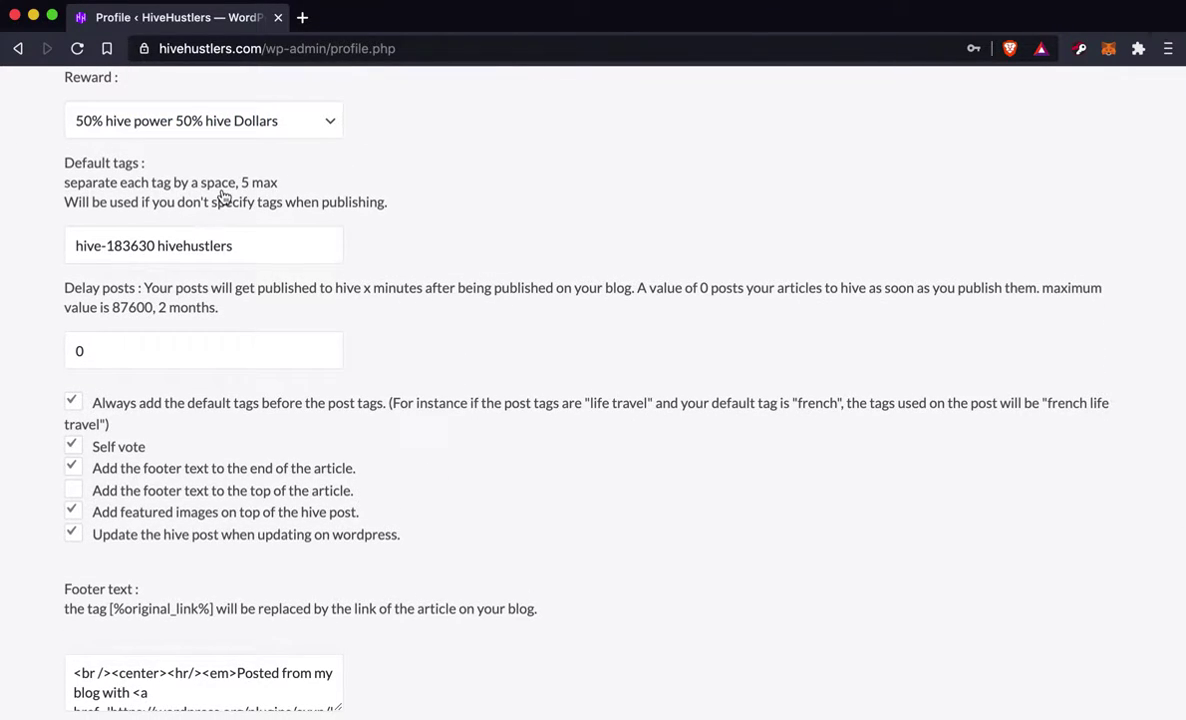
{"action": "left_click_drag", "start_coordinate": [257, 243], "coordinate": [42, 248]}
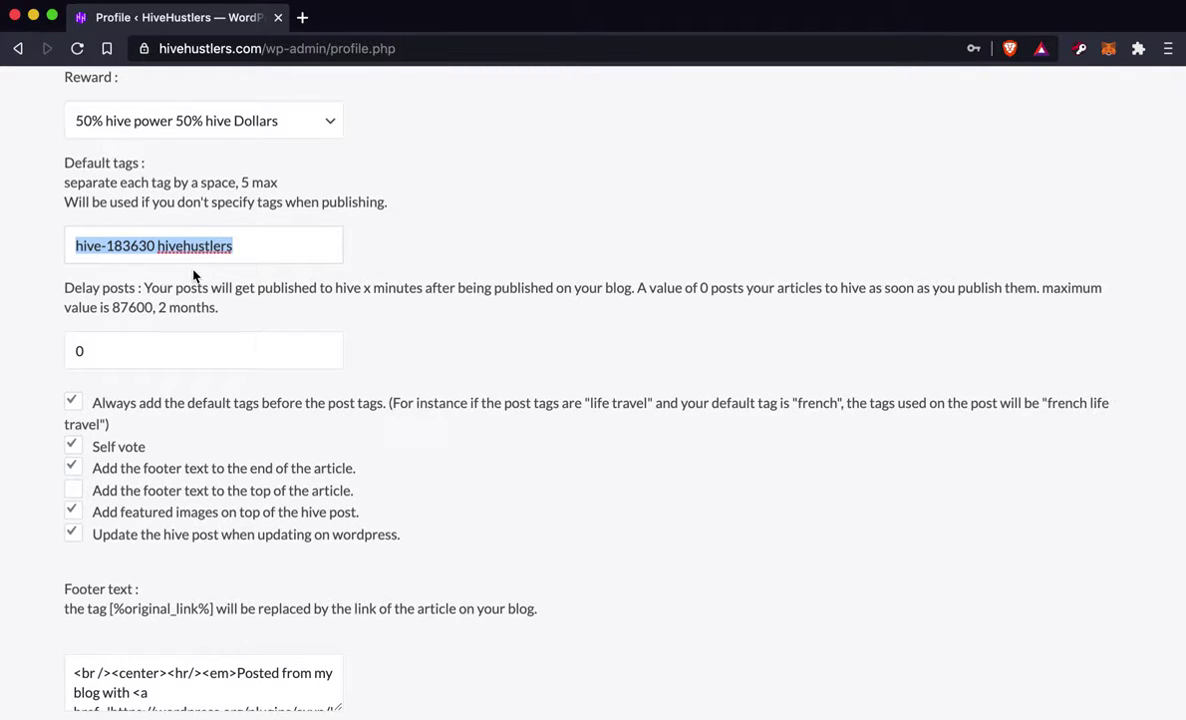
{"action": "left_click", "coordinate": [263, 256]}
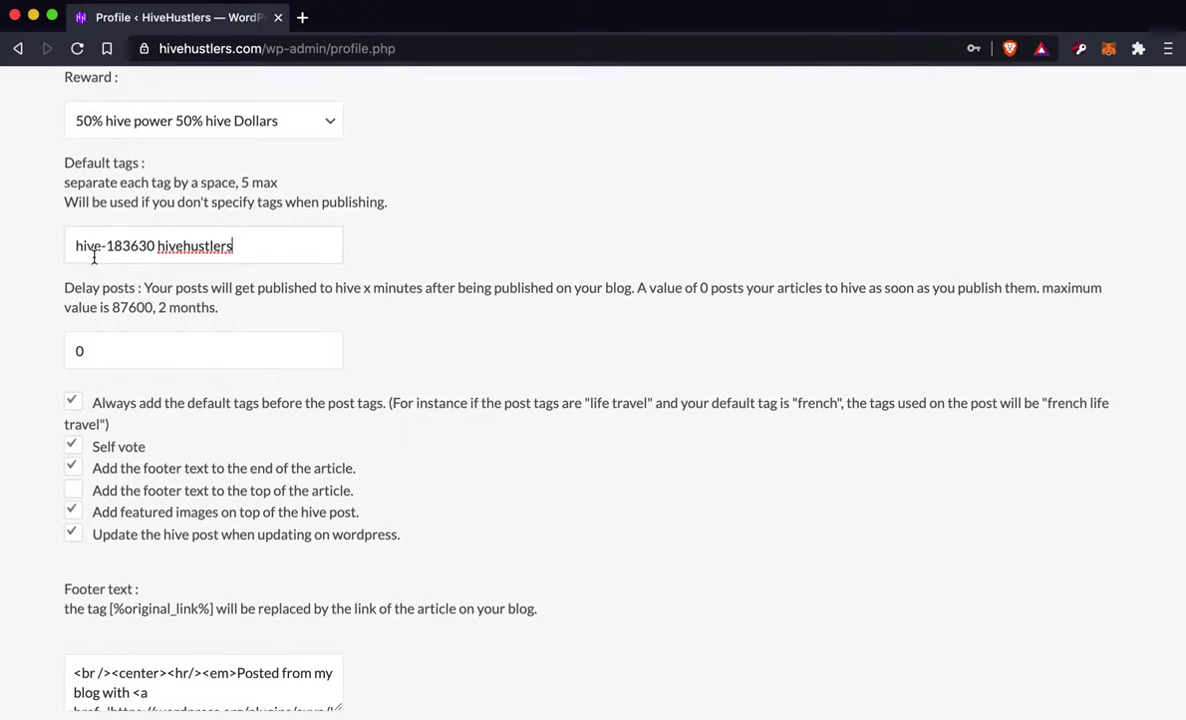
{"action": "left_click_drag", "start_coordinate": [74, 245], "coordinate": [233, 248]}
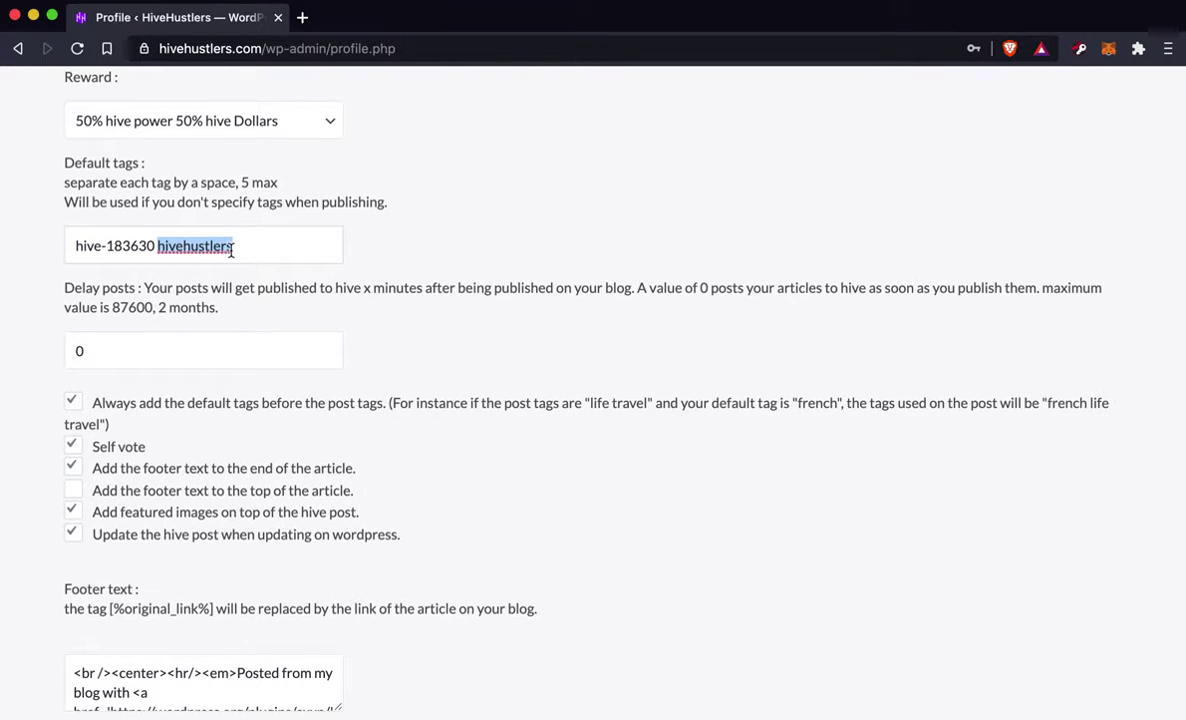
{"action": "left_click", "coordinate": [383, 254]}
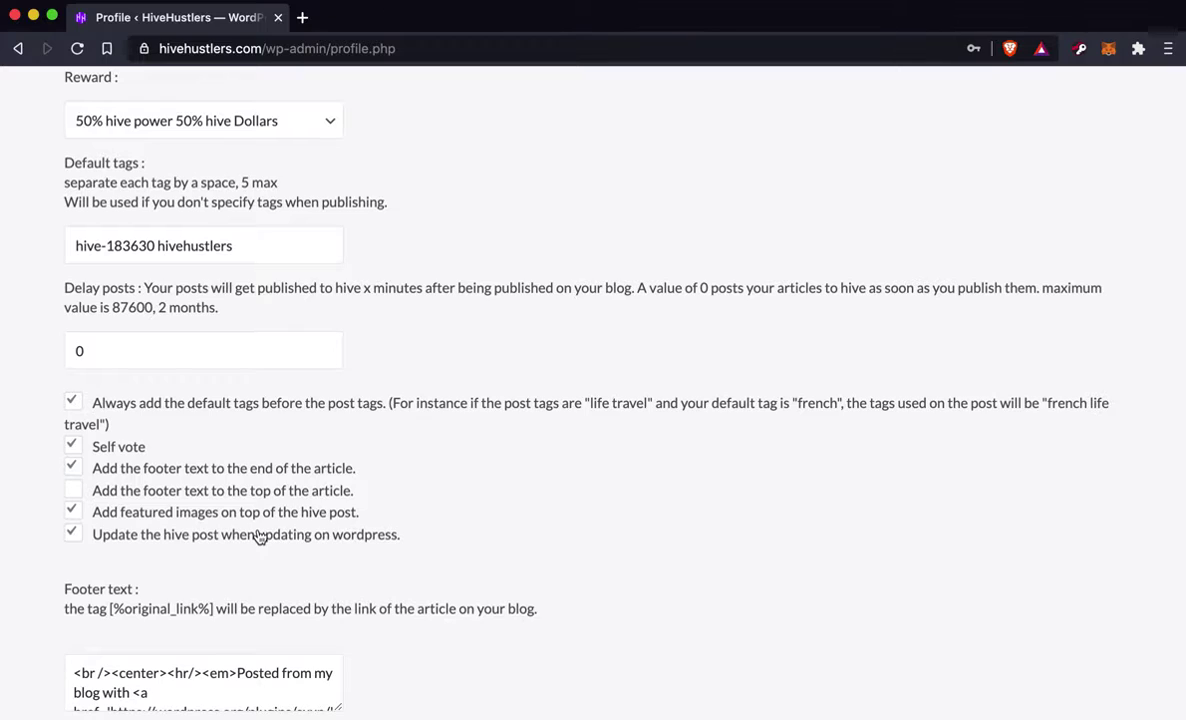
- Examine the remaining Exxp posting options, footer text, category filter and word limit, plus the social network connections
{"action": "scroll", "coordinate": [259, 537], "scroll_direction": "down", "scroll_amount": 8}
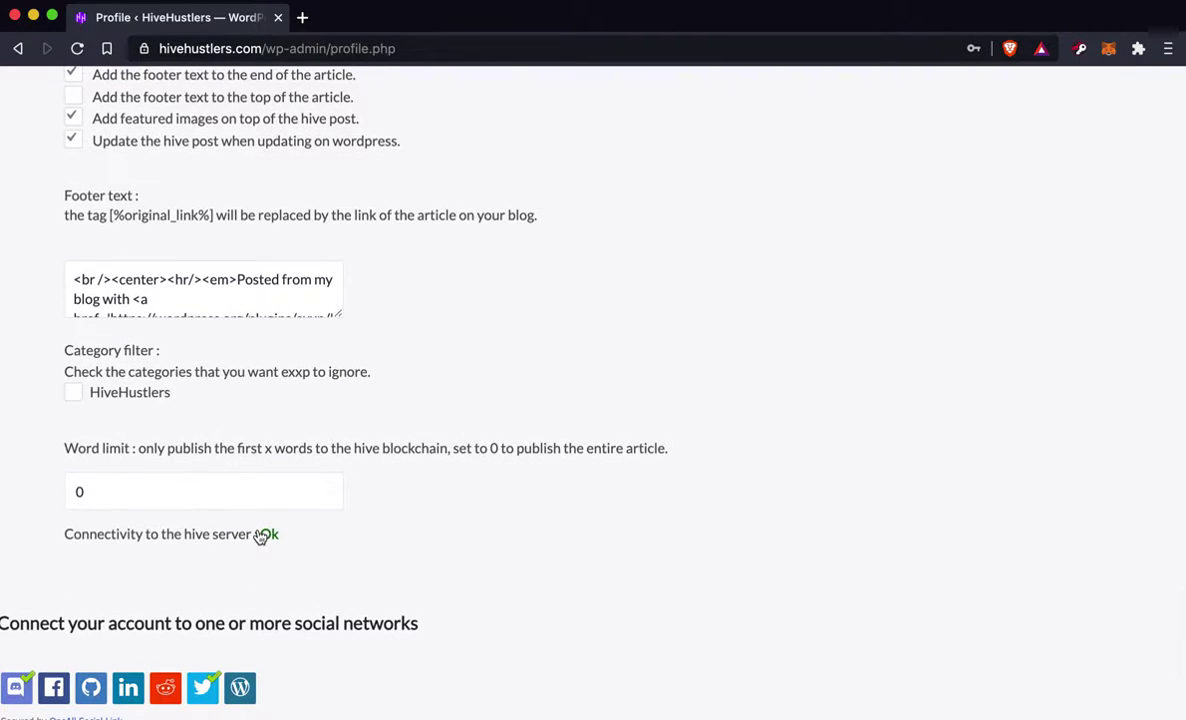
{"action": "scroll", "coordinate": [259, 537], "scroll_direction": "up", "scroll_amount": 2}
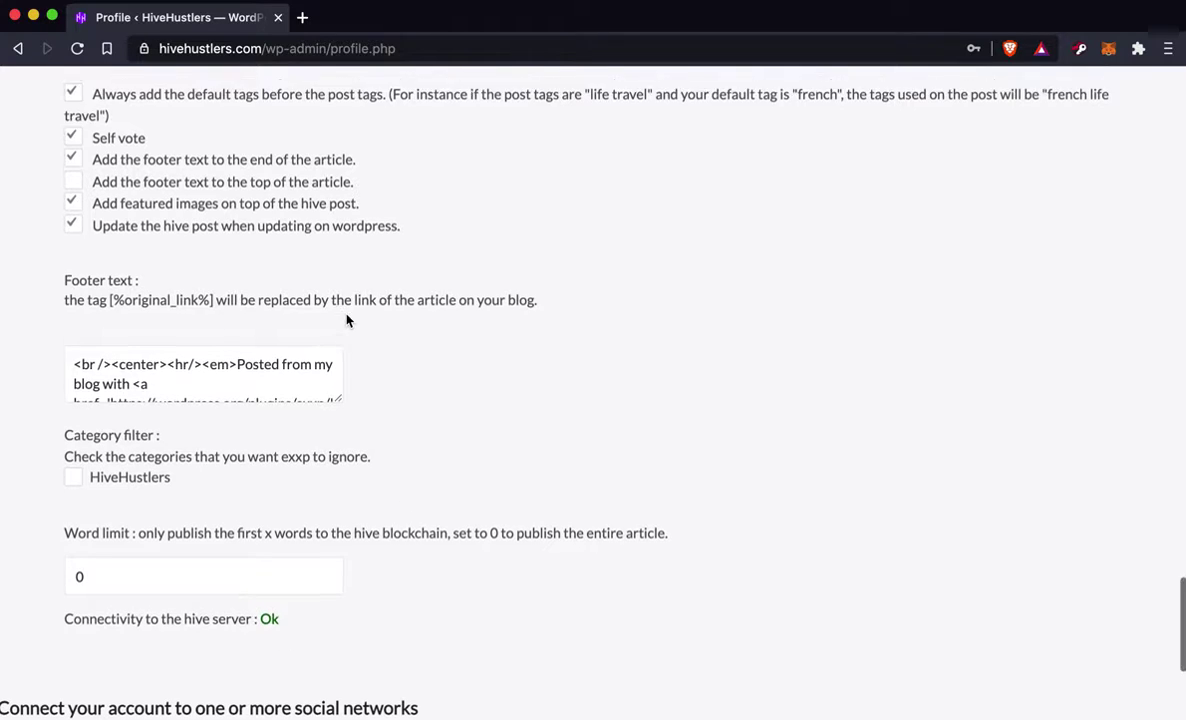
{"action": "scroll", "coordinate": [347, 318], "scroll_direction": "up", "scroll_amount": 8}
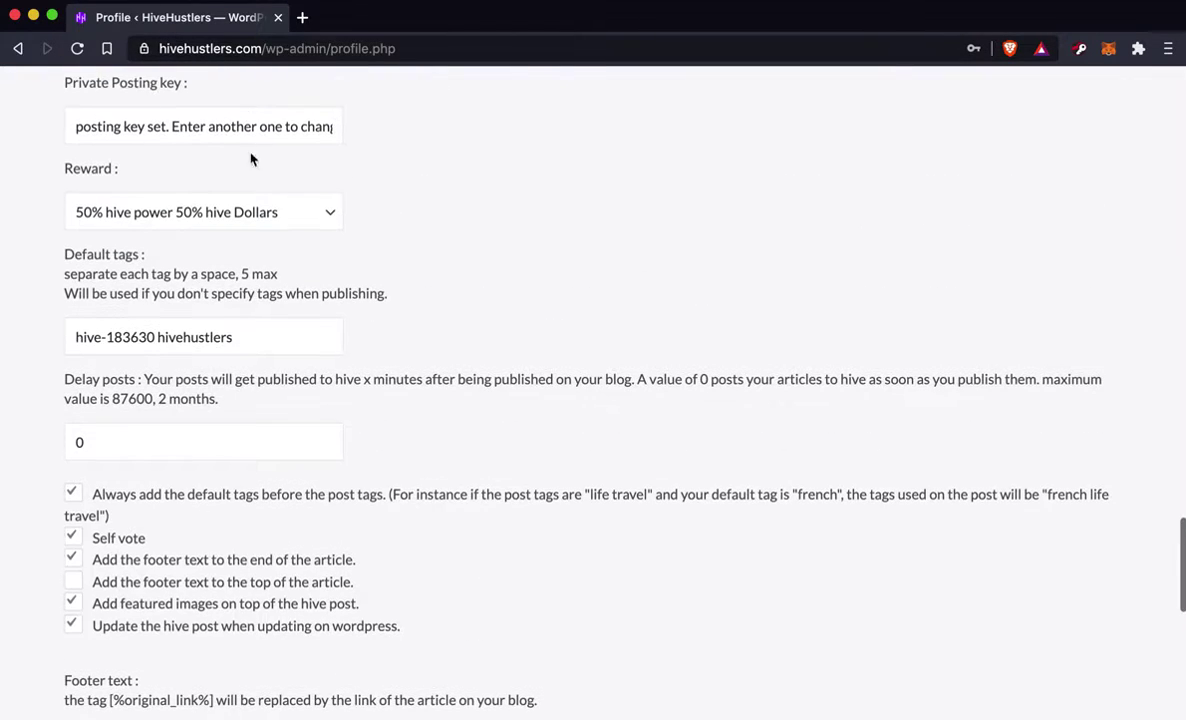
{"action": "scroll", "coordinate": [392, 286], "scroll_direction": "down", "scroll_amount": 12}
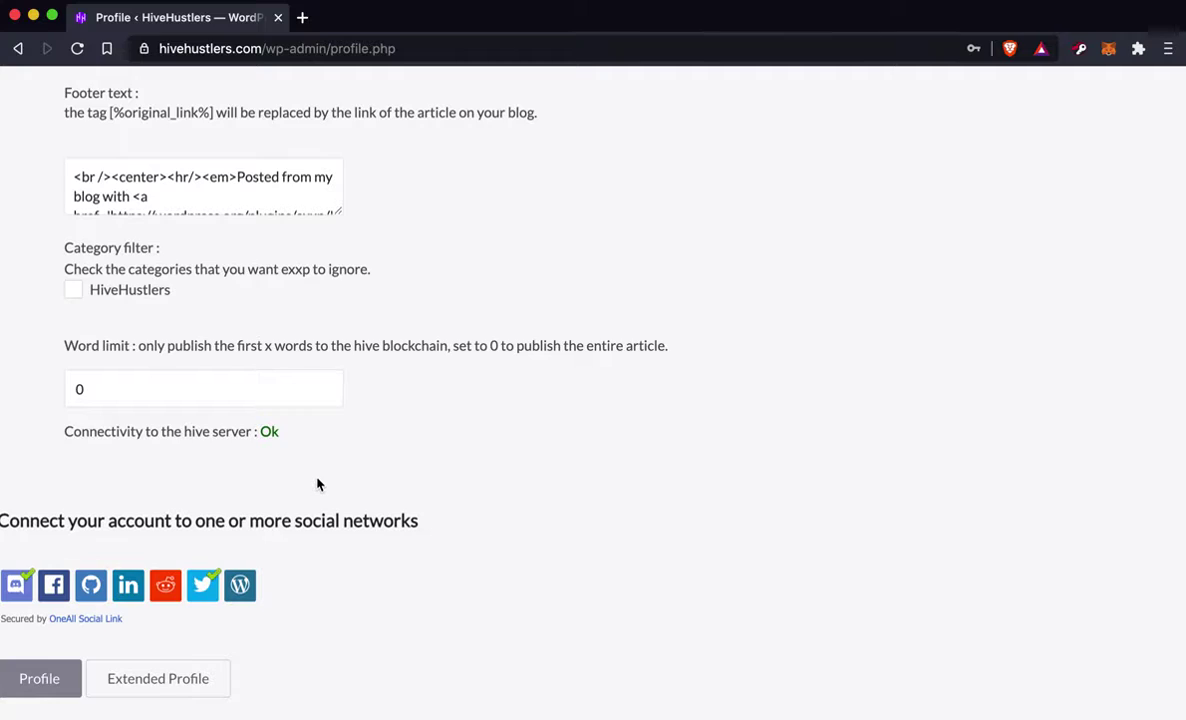
{"action": "scroll", "coordinate": [317, 484], "scroll_direction": "down", "scroll_amount": 2}
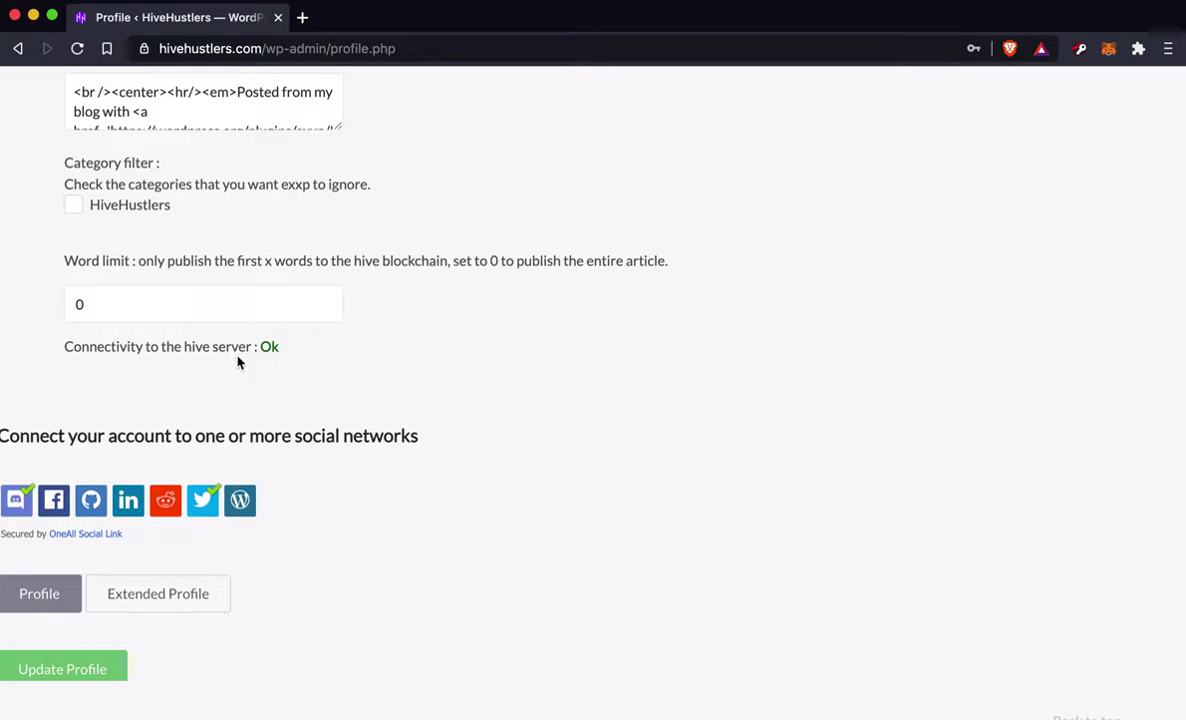
{"action": "scroll", "coordinate": [408, 435], "scroll_direction": "up", "scroll_amount": 1}
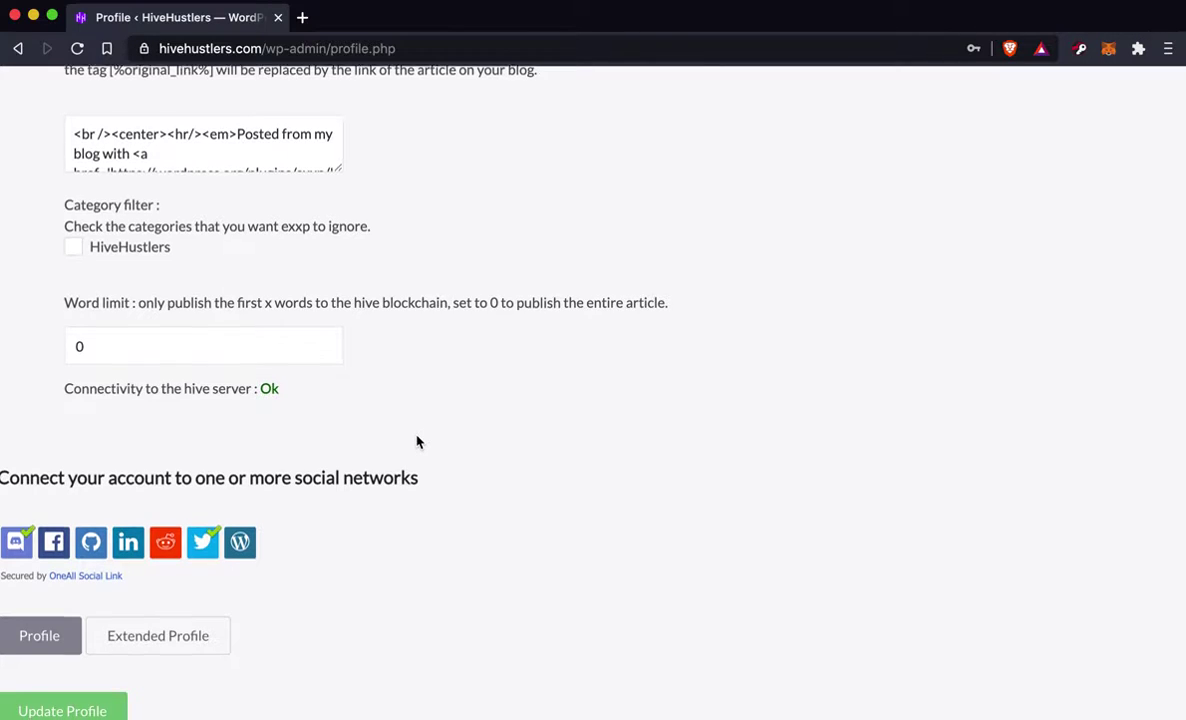
{"action": "scroll", "coordinate": [418, 442], "scroll_direction": "down", "scroll_amount": 2}
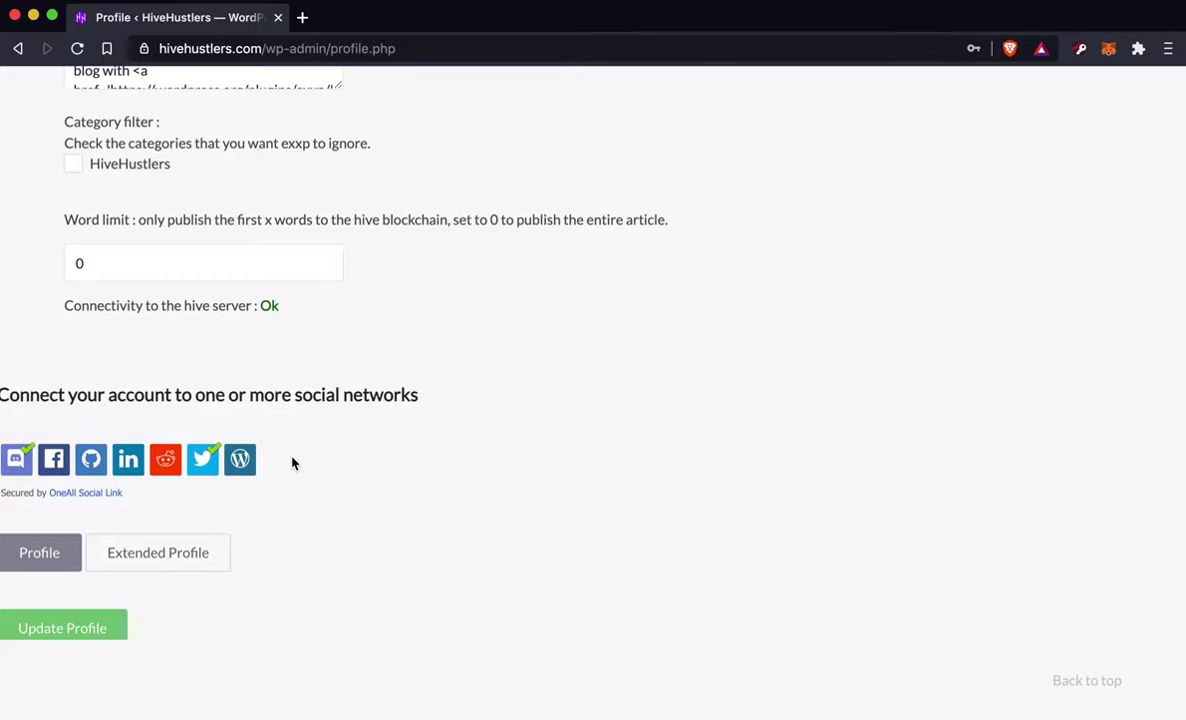
- Leave the profile settings for the public HiveHustlers site and open the community's HustlerChat feed
{"action": "scroll", "coordinate": [557, 337], "scroll_direction": "up", "scroll_amount": 15}
{"action": "scroll", "coordinate": [557, 337], "scroll_direction": "up", "scroll_amount": 15}
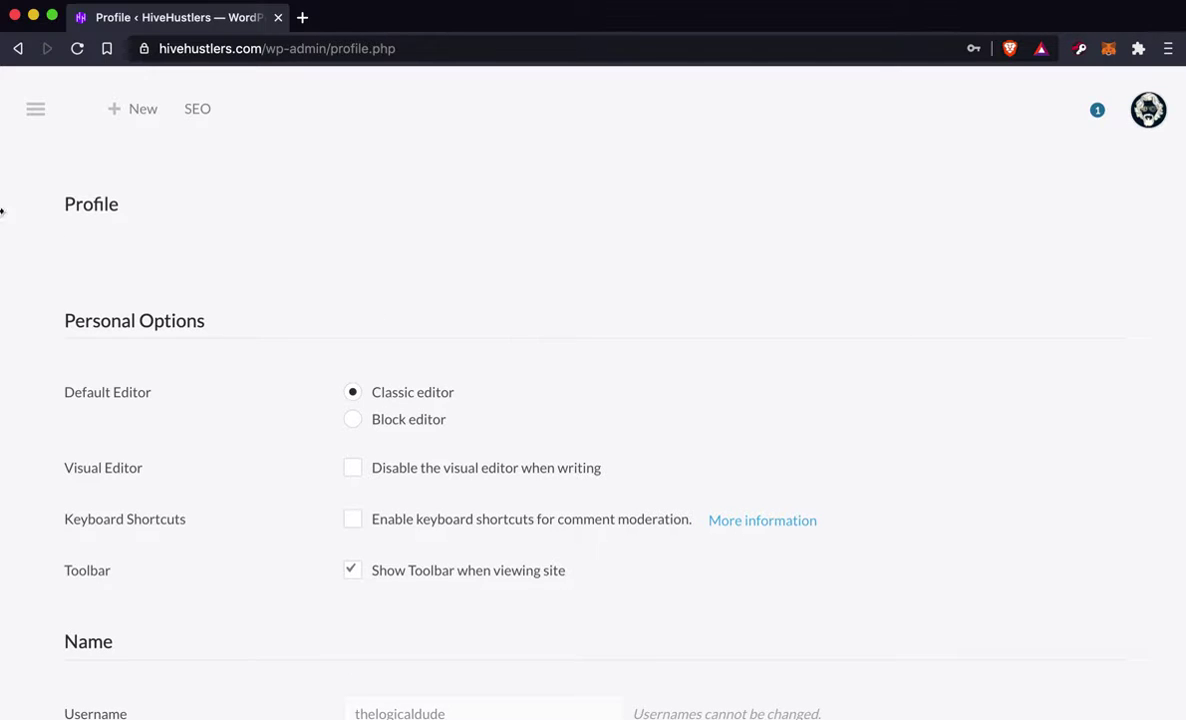
{"action": "left_click", "coordinate": [35, 111]}
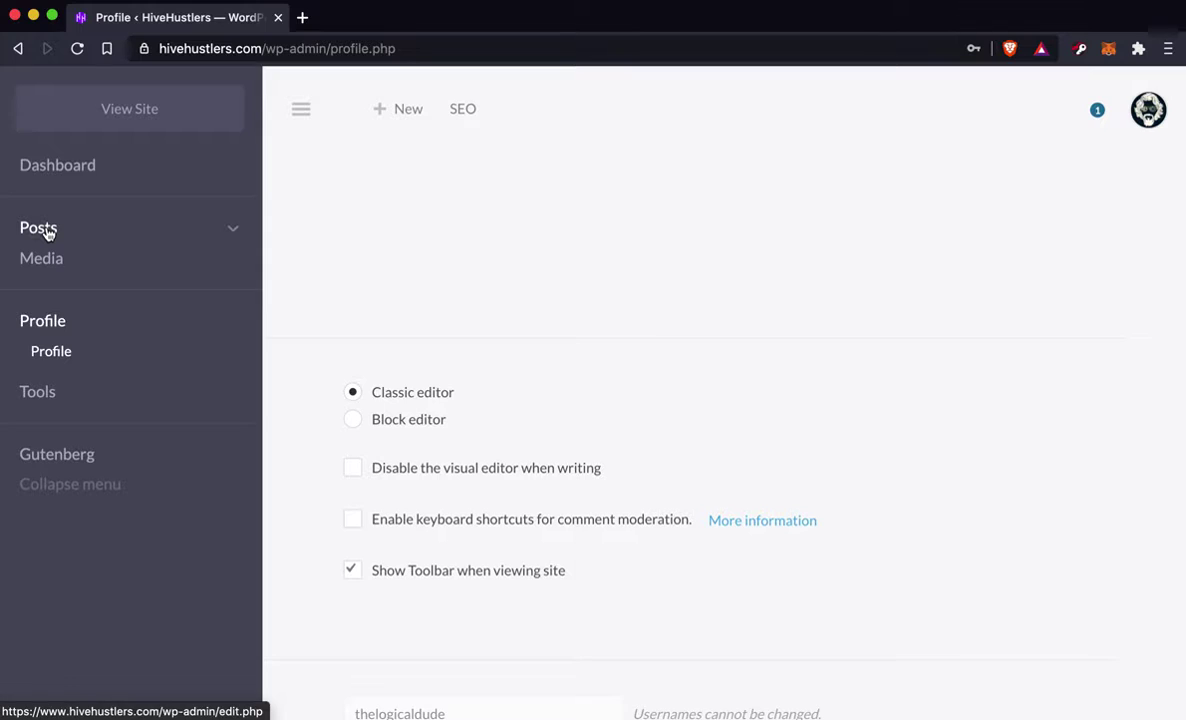
{"action": "left_click", "coordinate": [153, 92]}
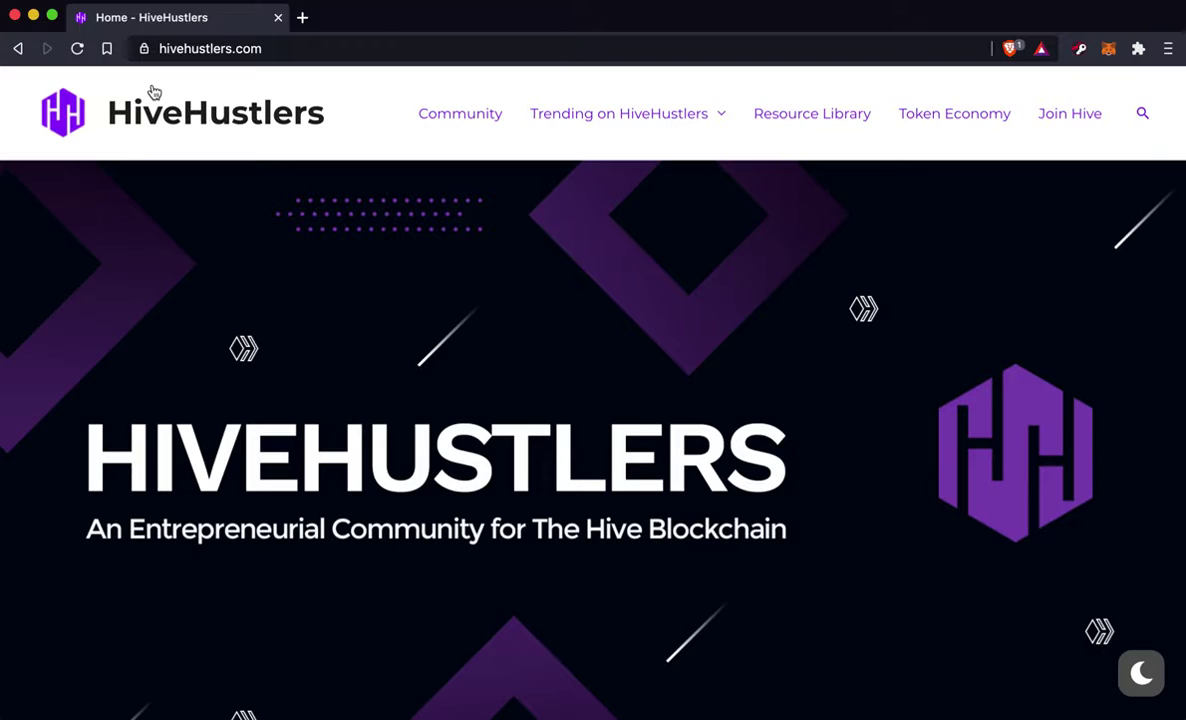
{"action": "left_click", "coordinate": [490, 129]}
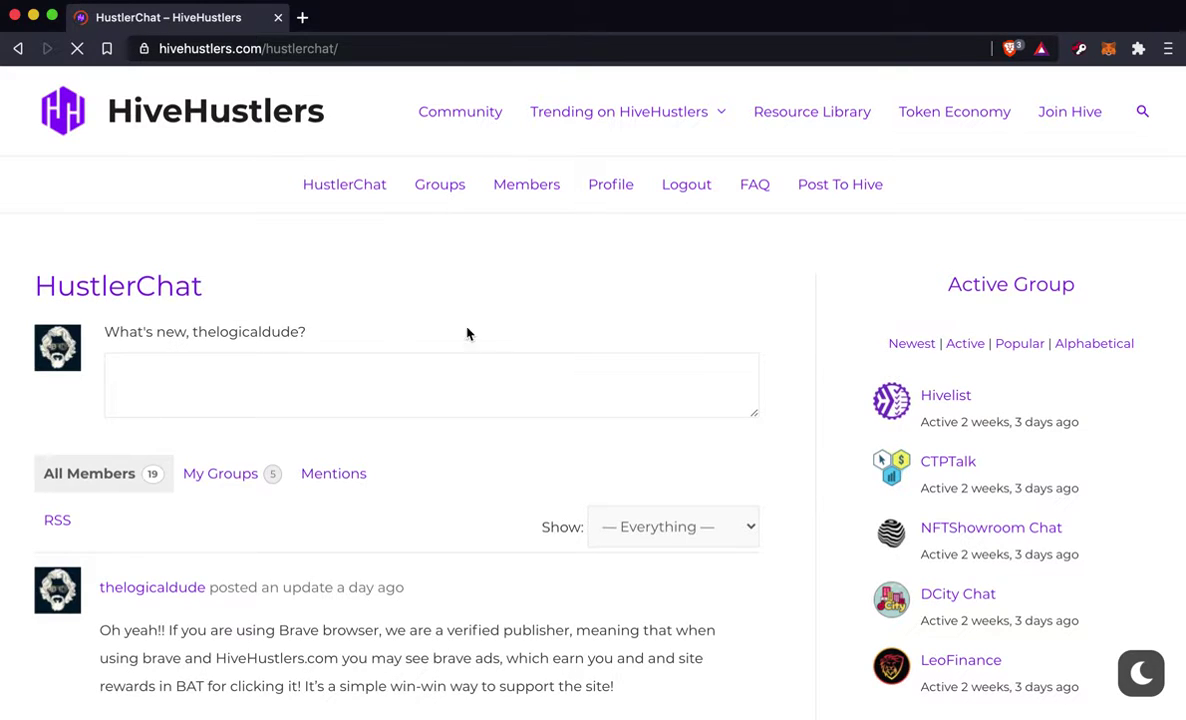
{"action": "scroll", "coordinate": [533, 487], "scroll_direction": "down", "scroll_amount": 1}
{"action": "scroll", "coordinate": [533, 487], "scroll_direction": "down", "scroll_amount": 3}
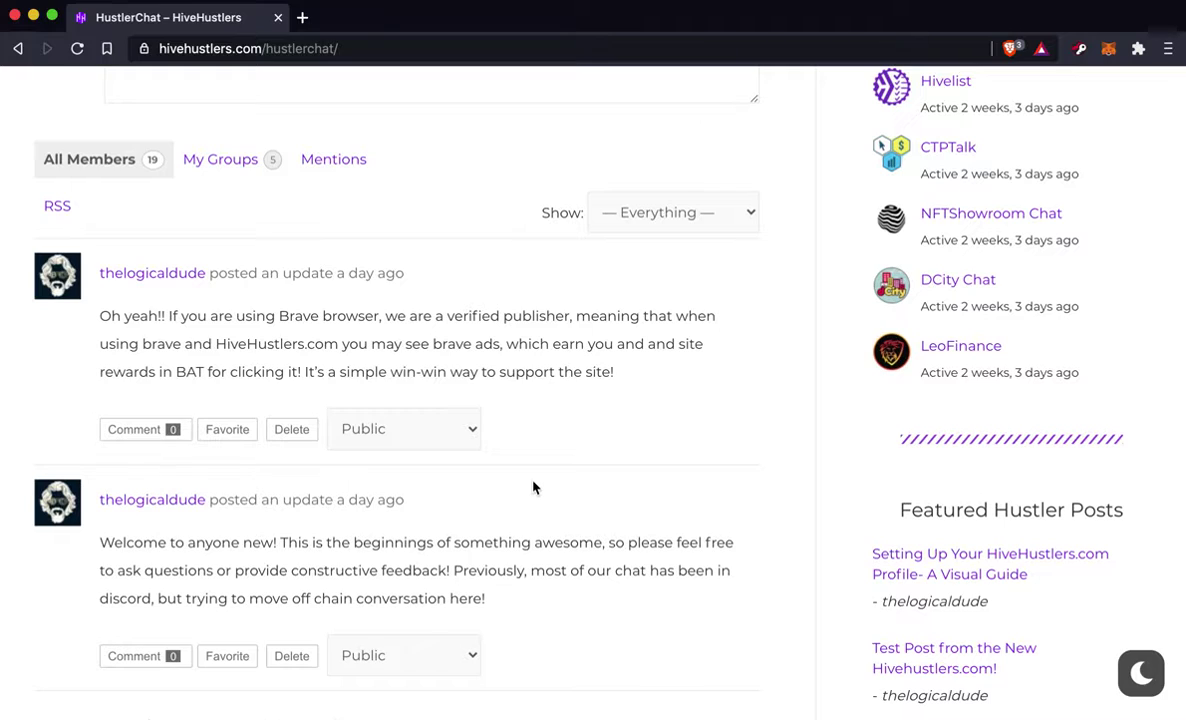
{"action": "scroll", "coordinate": [656, 549], "scroll_direction": "up", "scroll_amount": 3}
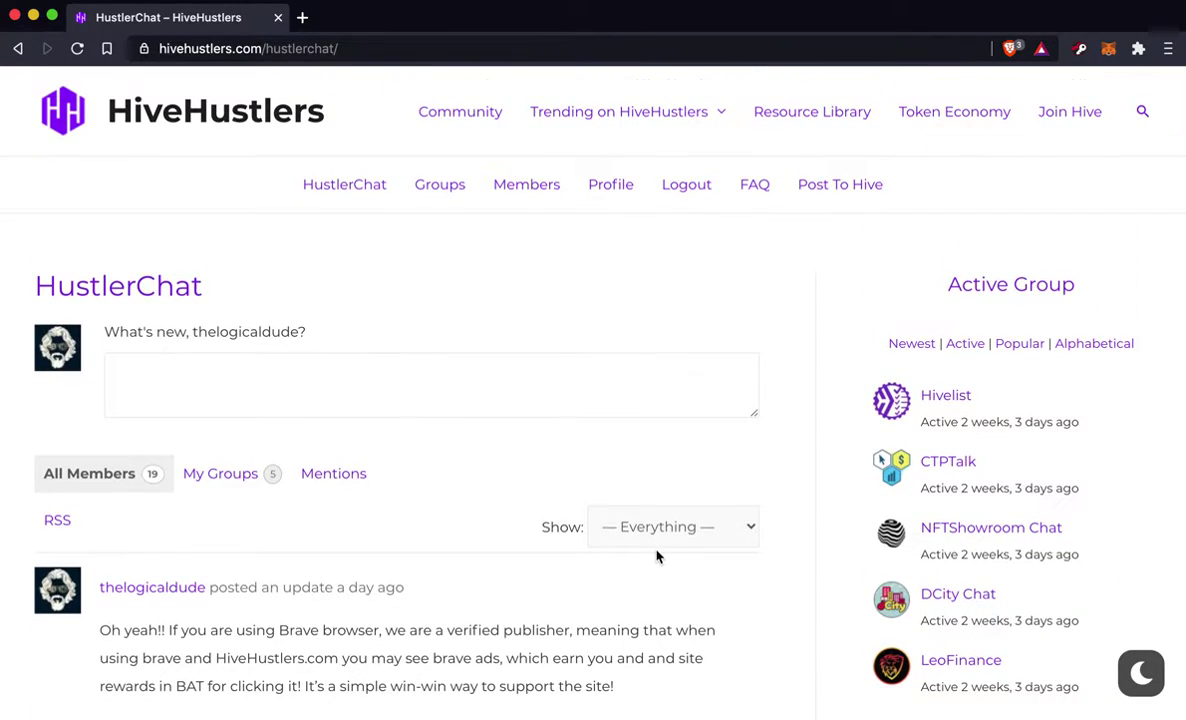
- Switch the site to dark mode, toggling back to light mode once for comparison
{"action": "left_click", "coordinate": [1146, 672]}
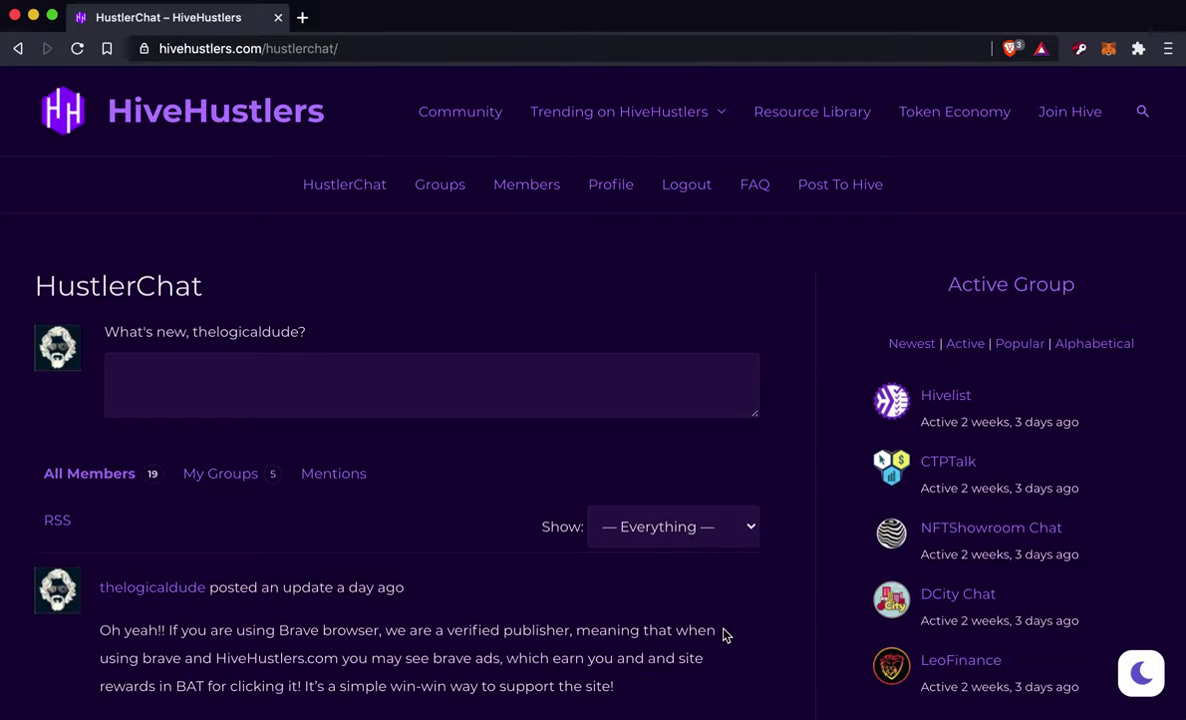
{"action": "scroll", "coordinate": [723, 633], "scroll_direction": "down", "scroll_amount": 3}
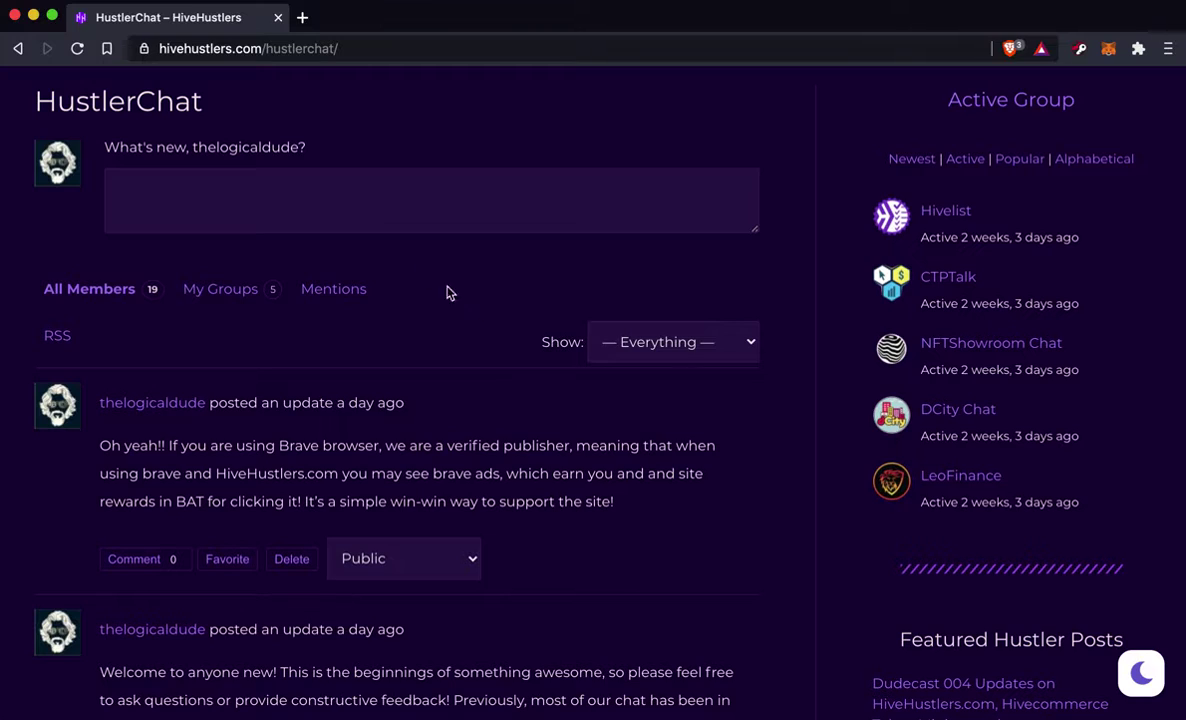
{"action": "scroll", "coordinate": [455, 312], "scroll_direction": "up", "scroll_amount": 3}
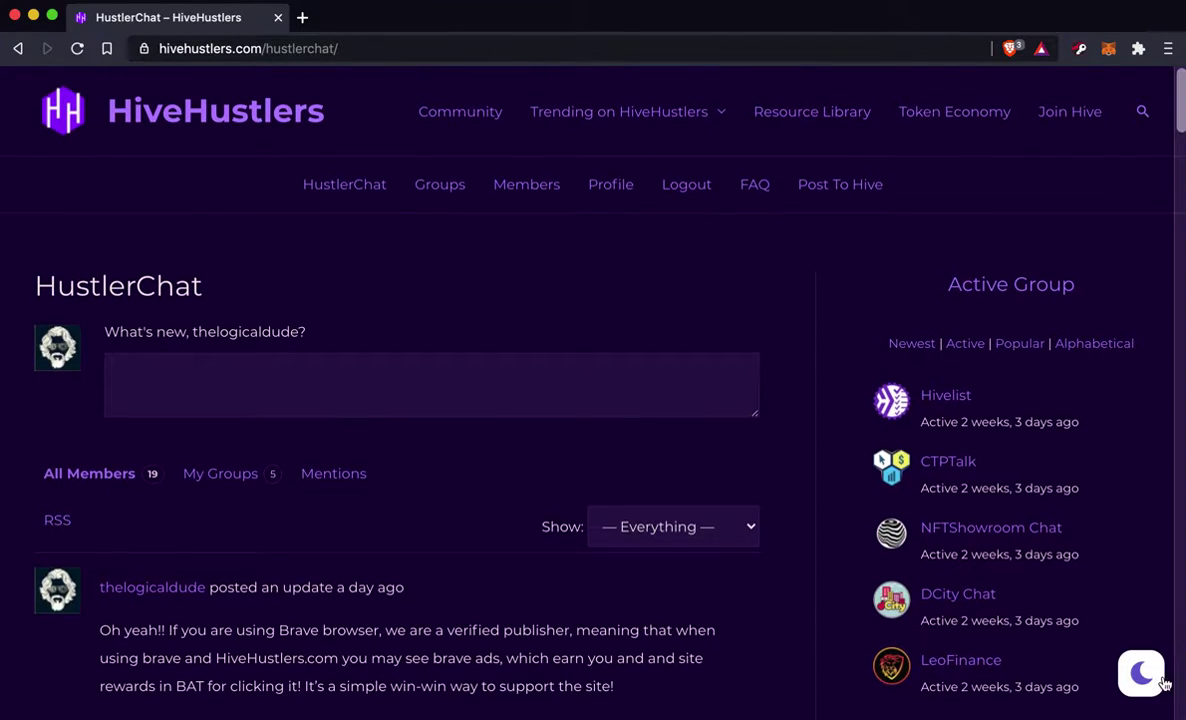
{"action": "left_click", "coordinate": [1155, 683]}
{"action": "left_click", "coordinate": [1143, 673]}
{"action": "scroll", "coordinate": [566, 365], "scroll_direction": "down", "scroll_amount": 3}
{"action": "scroll", "coordinate": [567, 373], "scroll_direction": "up", "scroll_amount": 3}
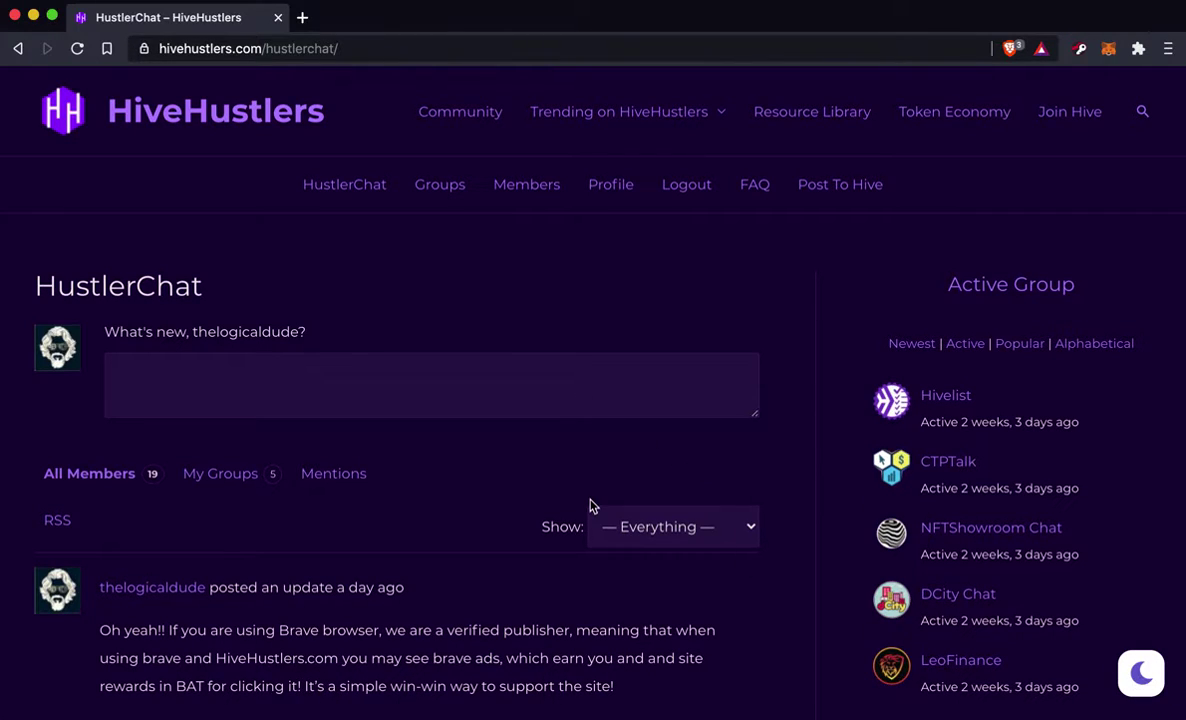
- Dismiss the ad notification, then examine HustlerChat's update composer with its posting options and the members' activity feed
{"action": "scroll", "coordinate": [506, 498], "scroll_direction": "down", "scroll_amount": 2}
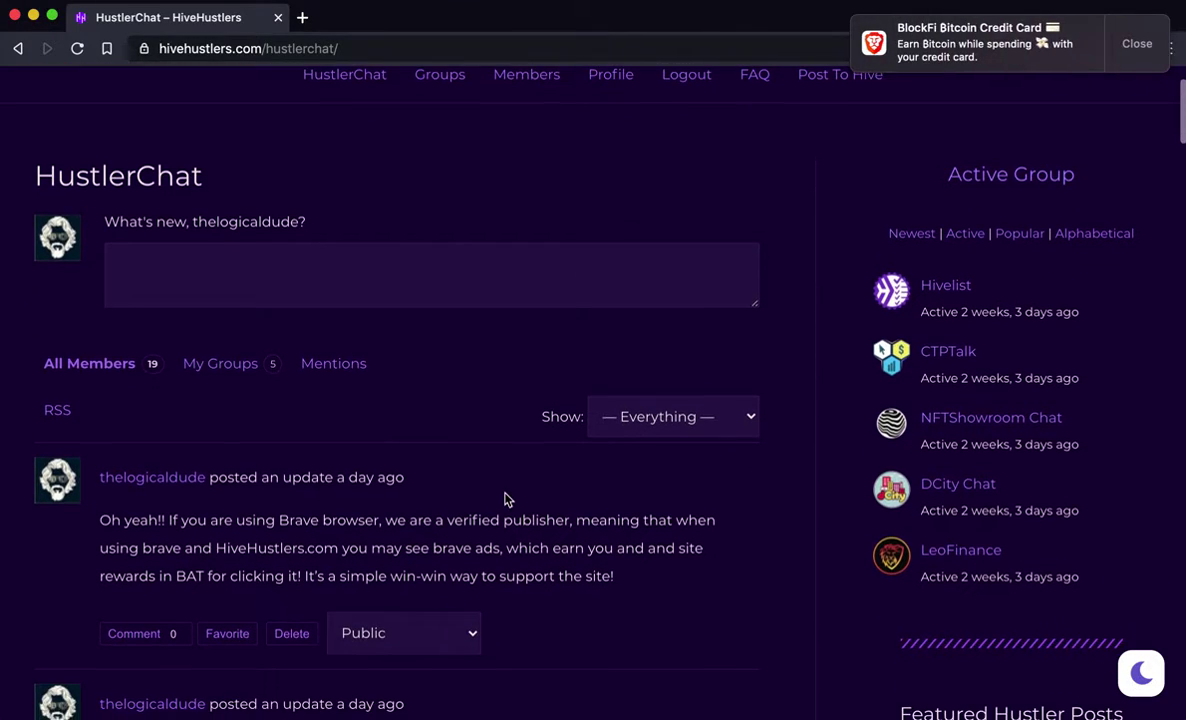
{"action": "left_click", "coordinate": [1138, 62]}
{"action": "scroll", "coordinate": [437, 537], "scroll_direction": "down", "scroll_amount": 1}
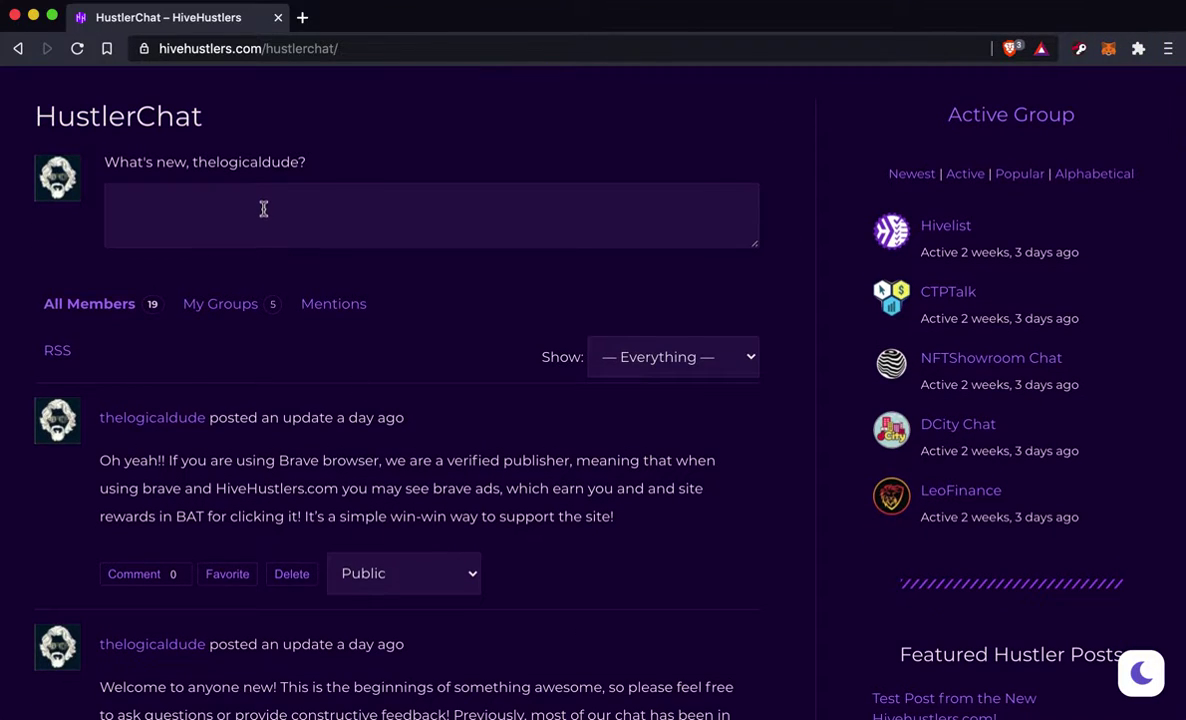
{"action": "scroll", "coordinate": [536, 261], "scroll_direction": "up", "scroll_amount": 1}
{"action": "left_click", "coordinate": [340, 268]}
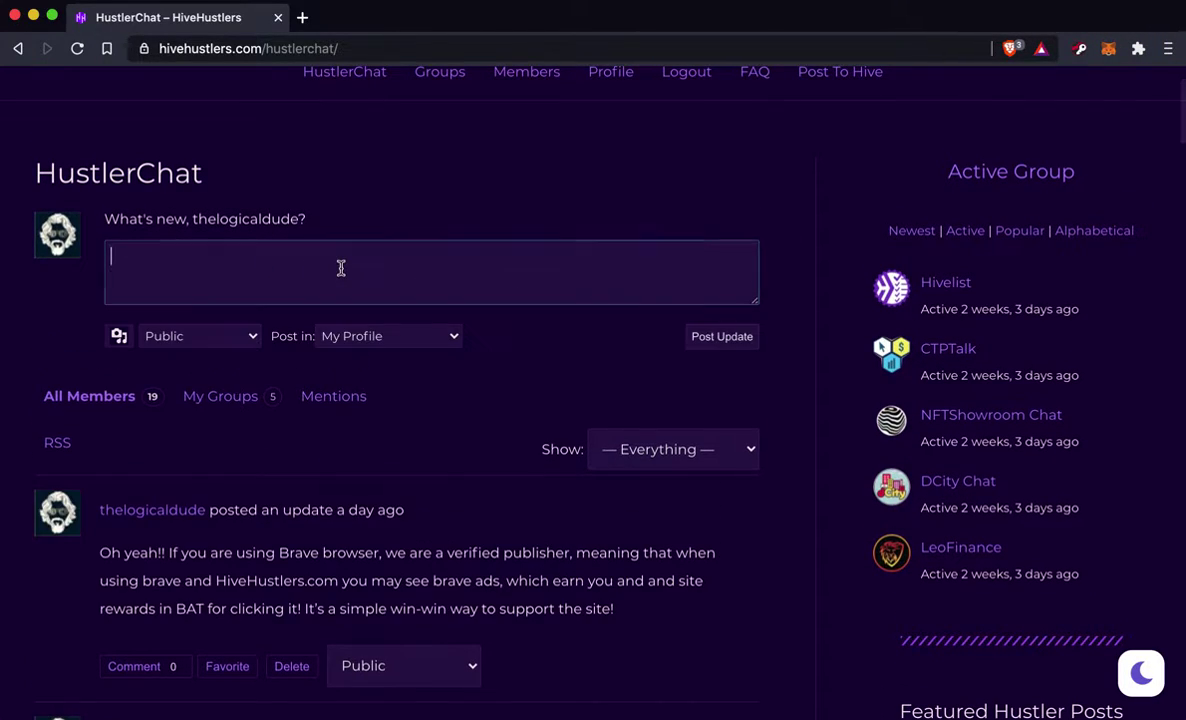
{"action": "scroll", "coordinate": [460, 598], "scroll_direction": "down", "scroll_amount": 4}
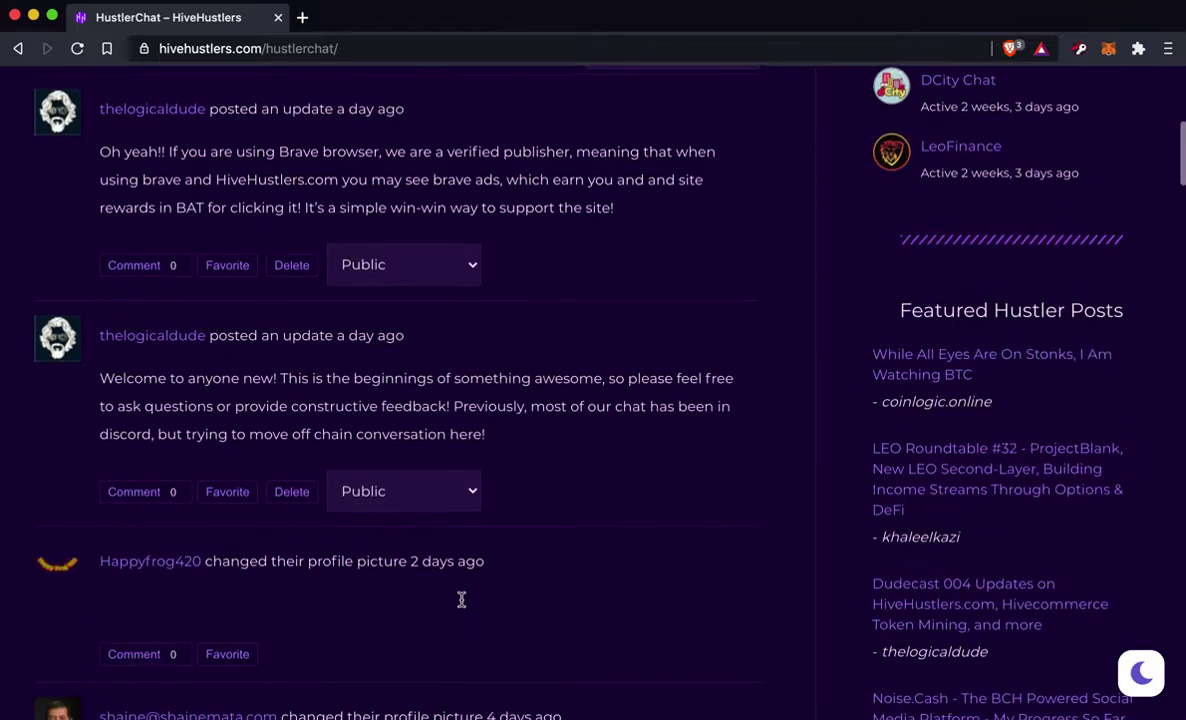
{"action": "scroll", "coordinate": [460, 598], "scroll_direction": "up", "scroll_amount": 3}
{"action": "scroll", "coordinate": [462, 605], "scroll_direction": "up", "scroll_amount": 1}
{"action": "scroll", "coordinate": [462, 605], "scroll_direction": "down", "scroll_amount": 2}
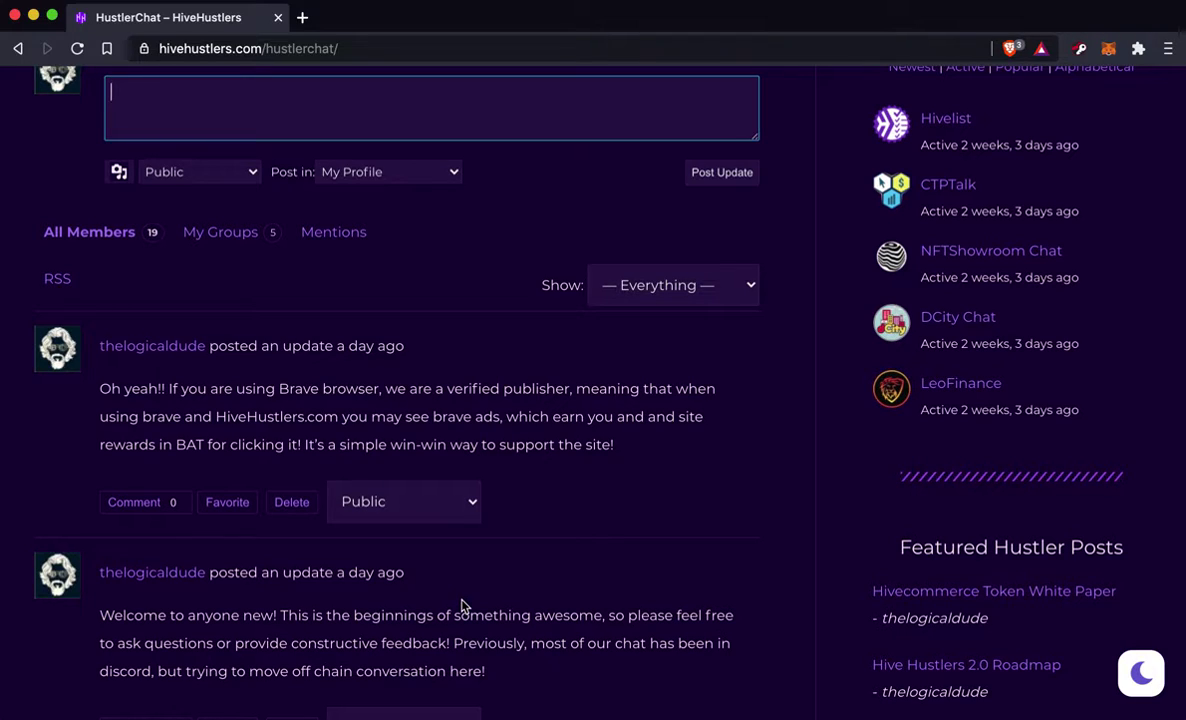
{"action": "scroll", "coordinate": [462, 606], "scroll_direction": "up", "scroll_amount": 5}
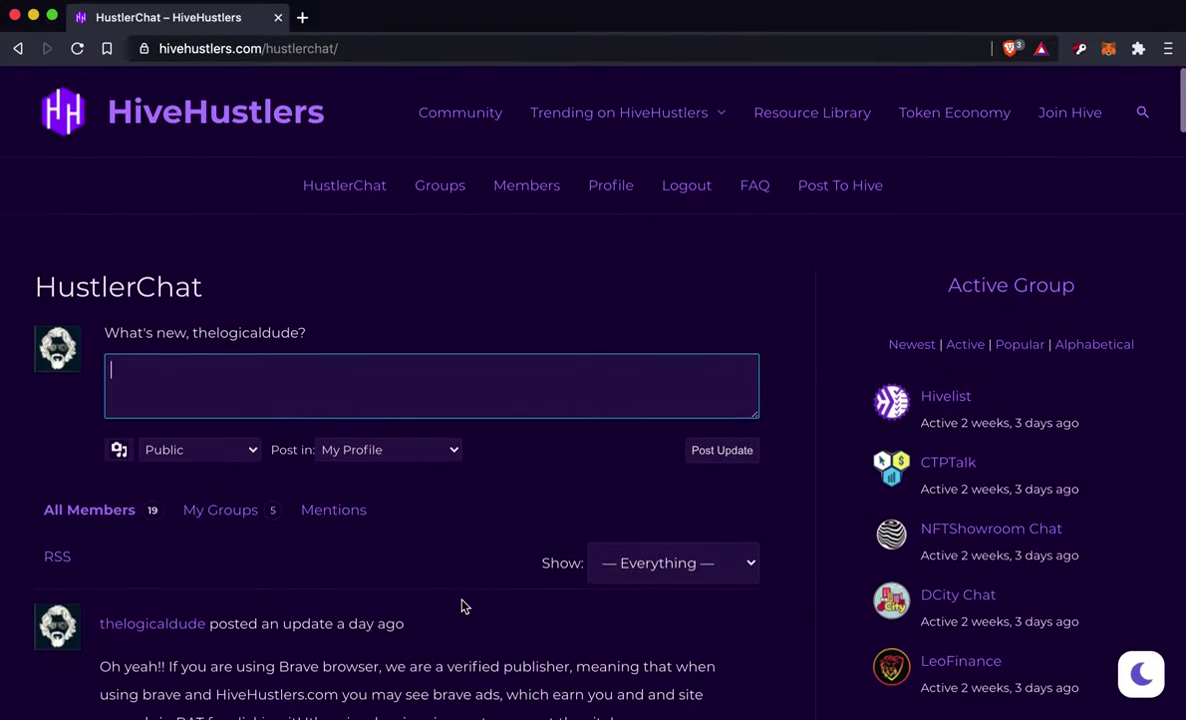
- Look through the latest member updates in the HustlerChat feed
{"action": "scroll", "coordinate": [462, 606], "scroll_direction": "down", "scroll_amount": 4}
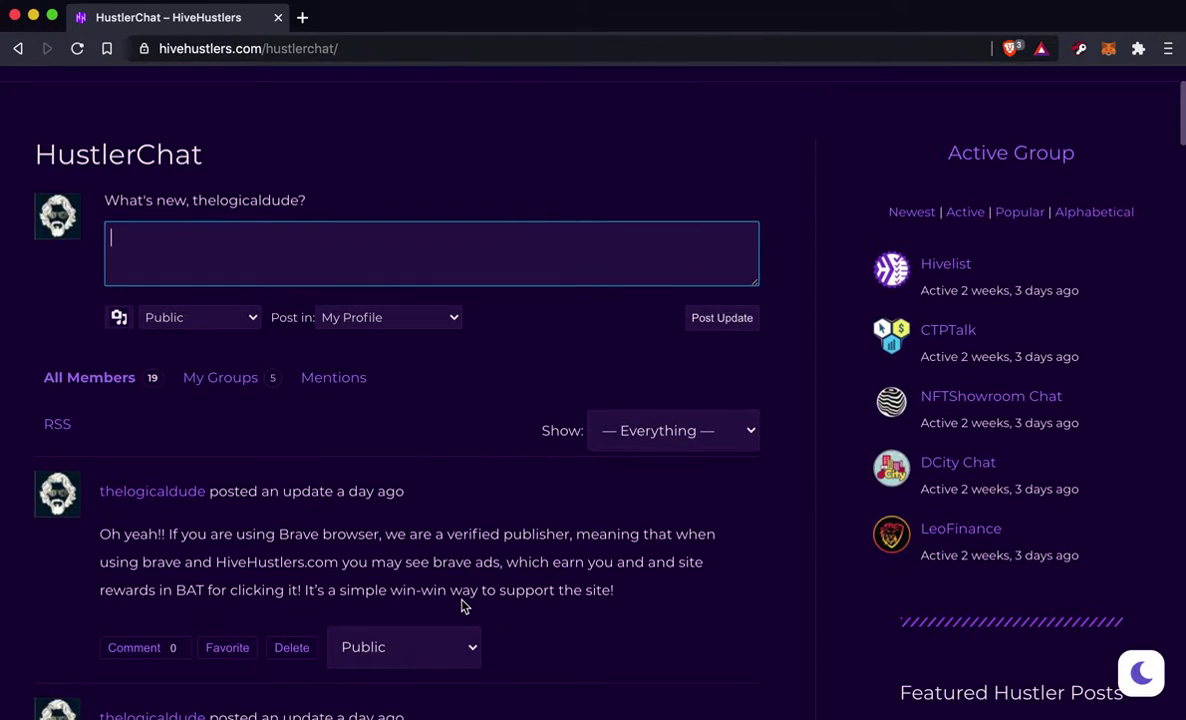
{"action": "scroll", "coordinate": [481, 452], "scroll_direction": "down", "scroll_amount": 2}
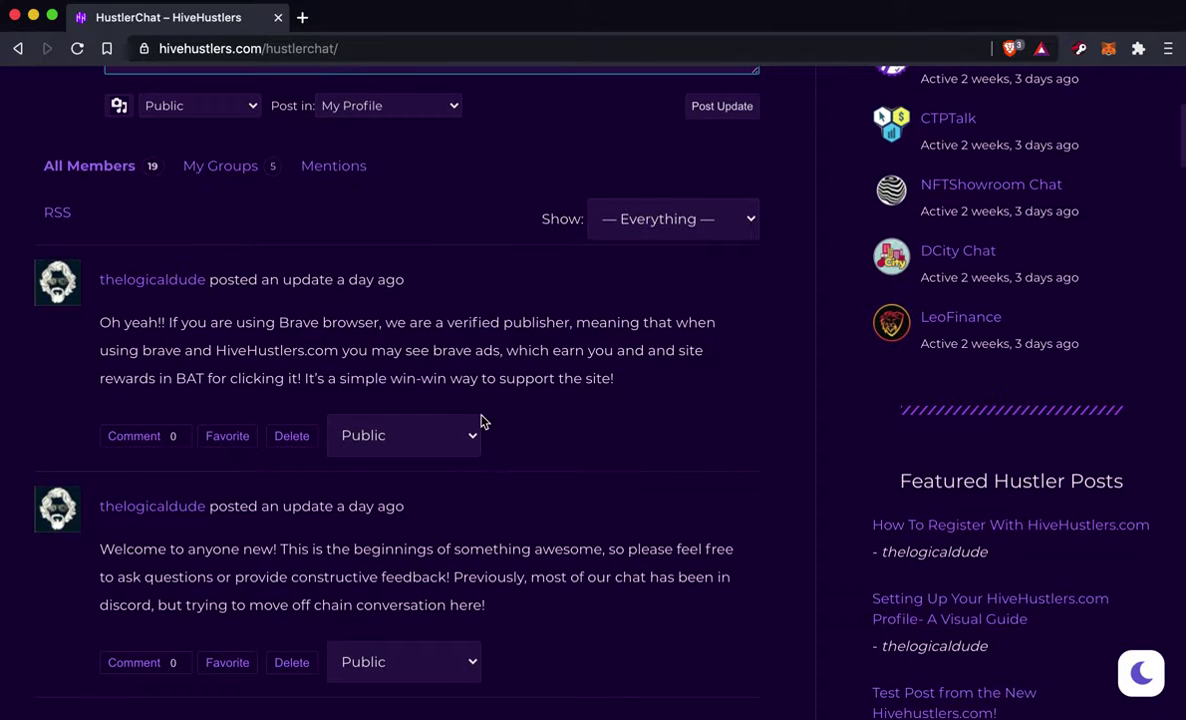
{"action": "scroll", "coordinate": [481, 452], "scroll_direction": "down", "scroll_amount": 2}
{"action": "scroll", "coordinate": [481, 440], "scroll_direction": "up", "scroll_amount": 8}
- Open the Trending on HiveHustlers page and review its posting and tag guidelines and the What's New on HiveHustlers list
{"action": "mouse_move", "coordinate": [566, 102]}
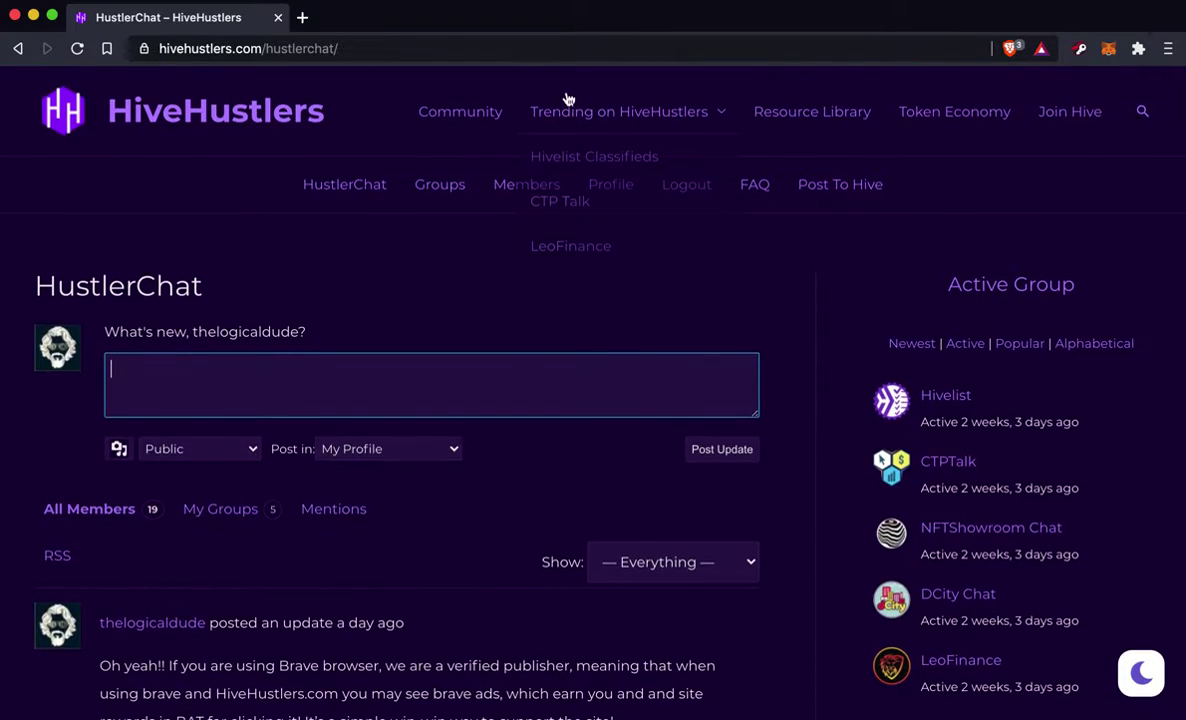
{"action": "left_click", "coordinate": [586, 118]}
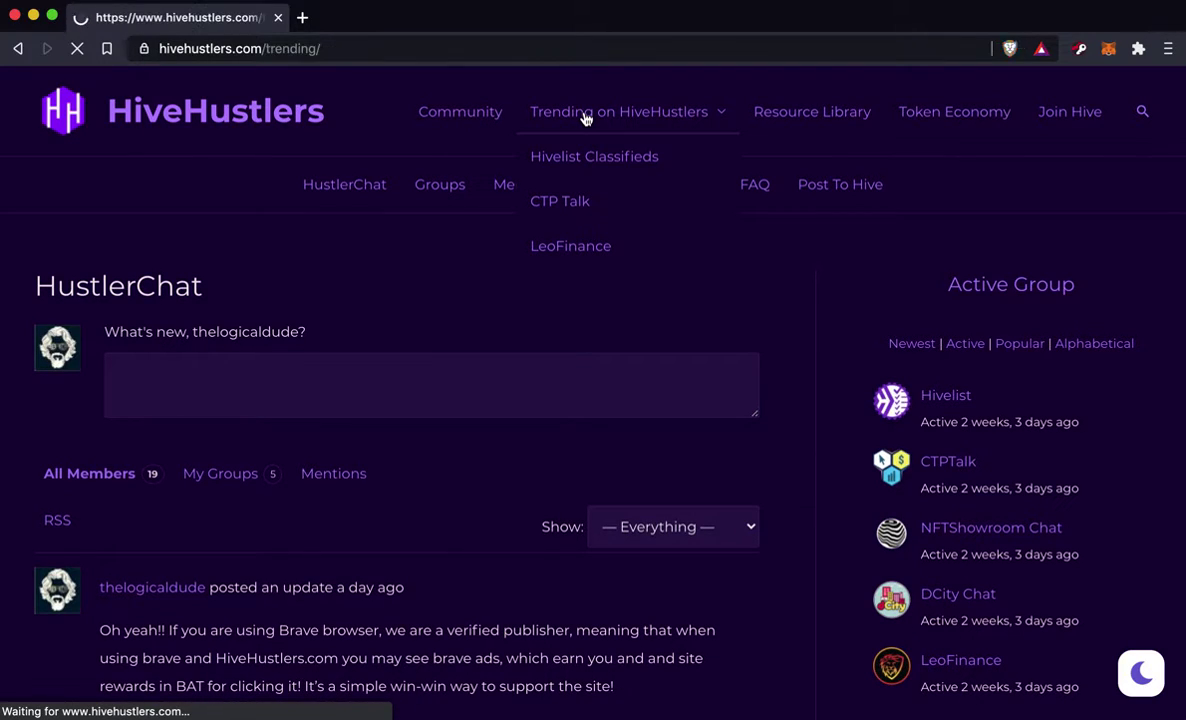
{"action": "scroll", "coordinate": [620, 280], "scroll_direction": "down", "scroll_amount": 5}
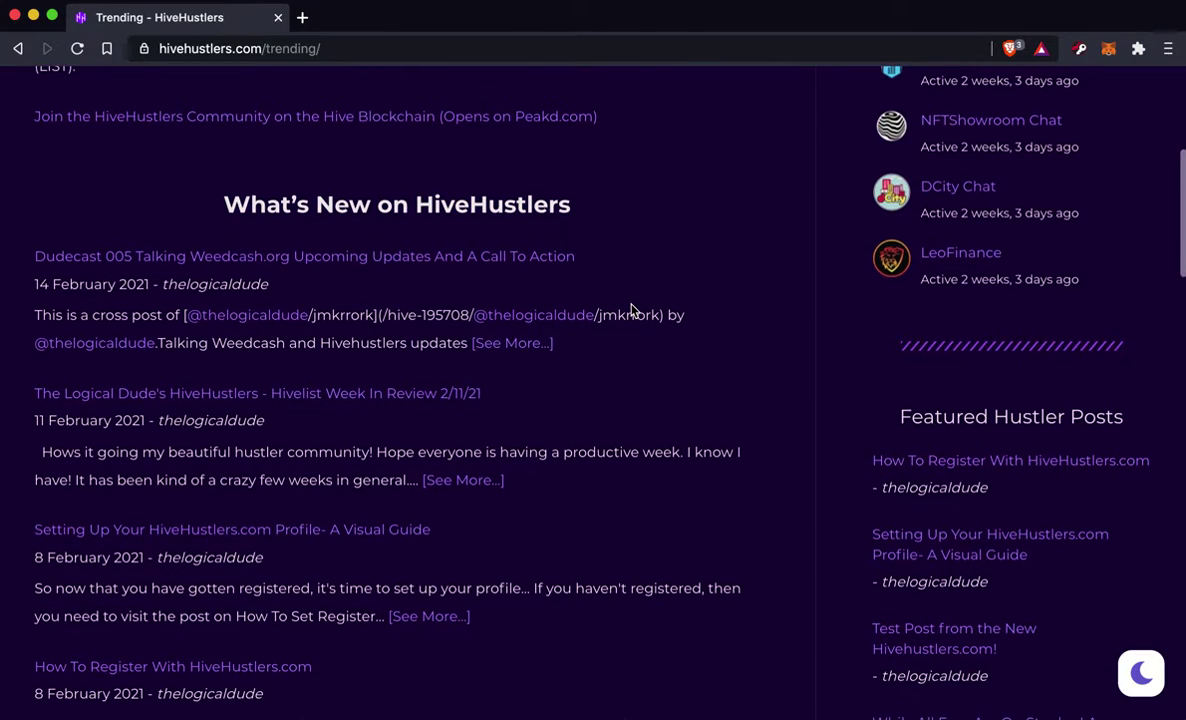
{"action": "scroll", "coordinate": [585, 428], "scroll_direction": "up", "scroll_amount": 5}
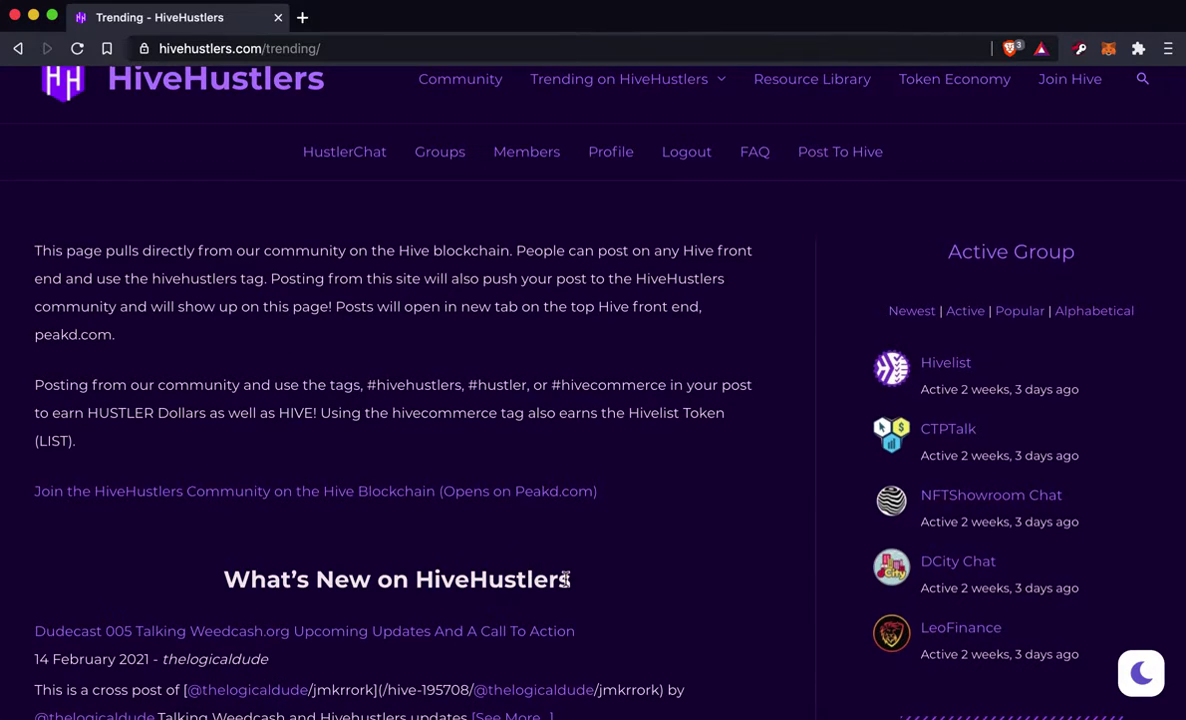
{"action": "scroll", "coordinate": [510, 534], "scroll_direction": "down", "scroll_amount": 3}
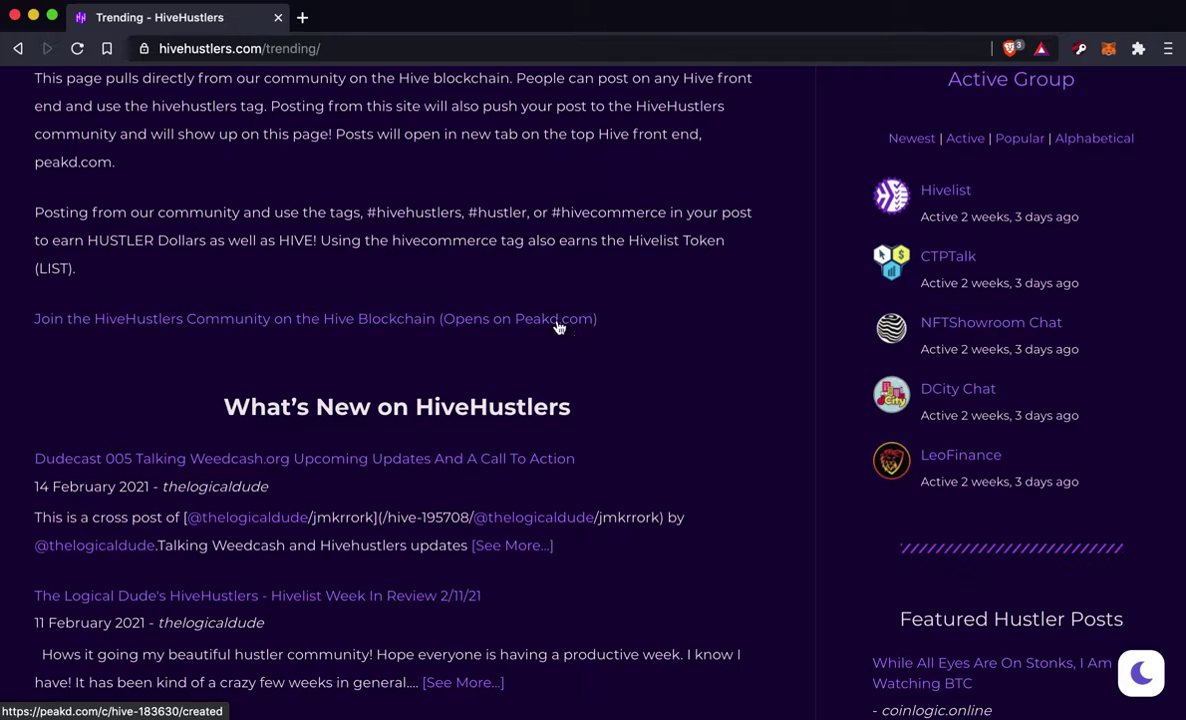
{"action": "scroll", "coordinate": [562, 327], "scroll_direction": "down", "scroll_amount": 5}
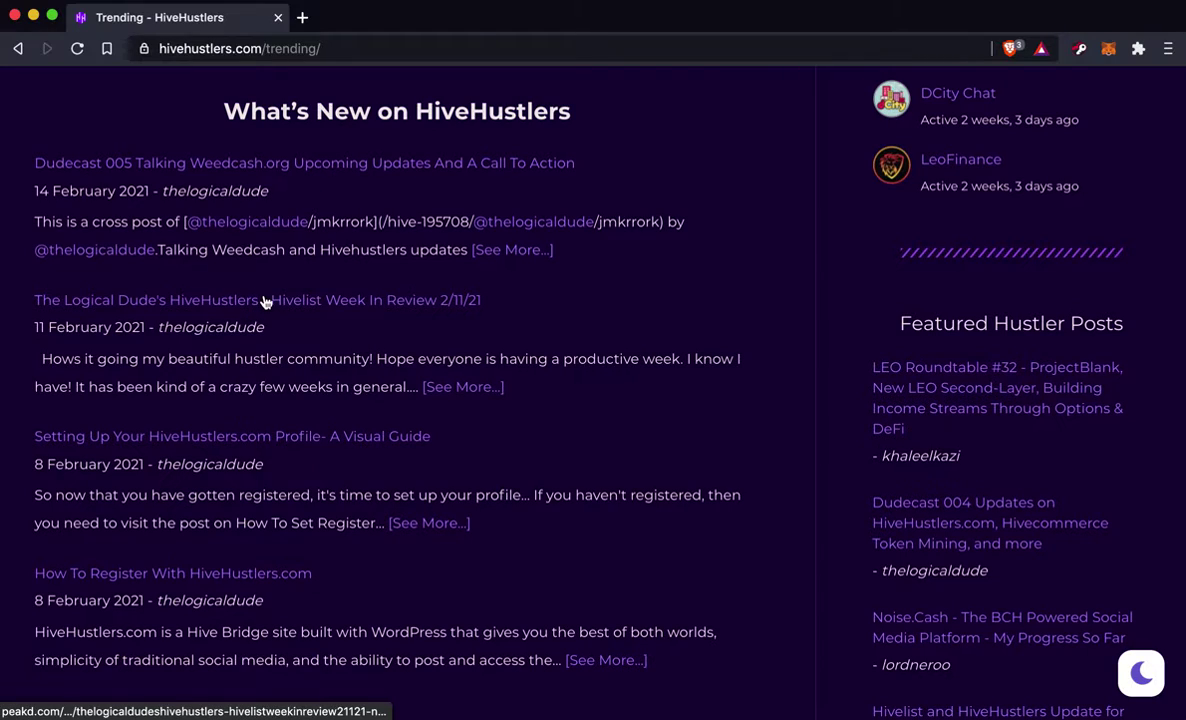
- Open the Hivelist Week In Review 2/11/21 post on PeakD and highlight /hive-183630 in its address before closing it
{"action": "left_click", "coordinate": [323, 301]}
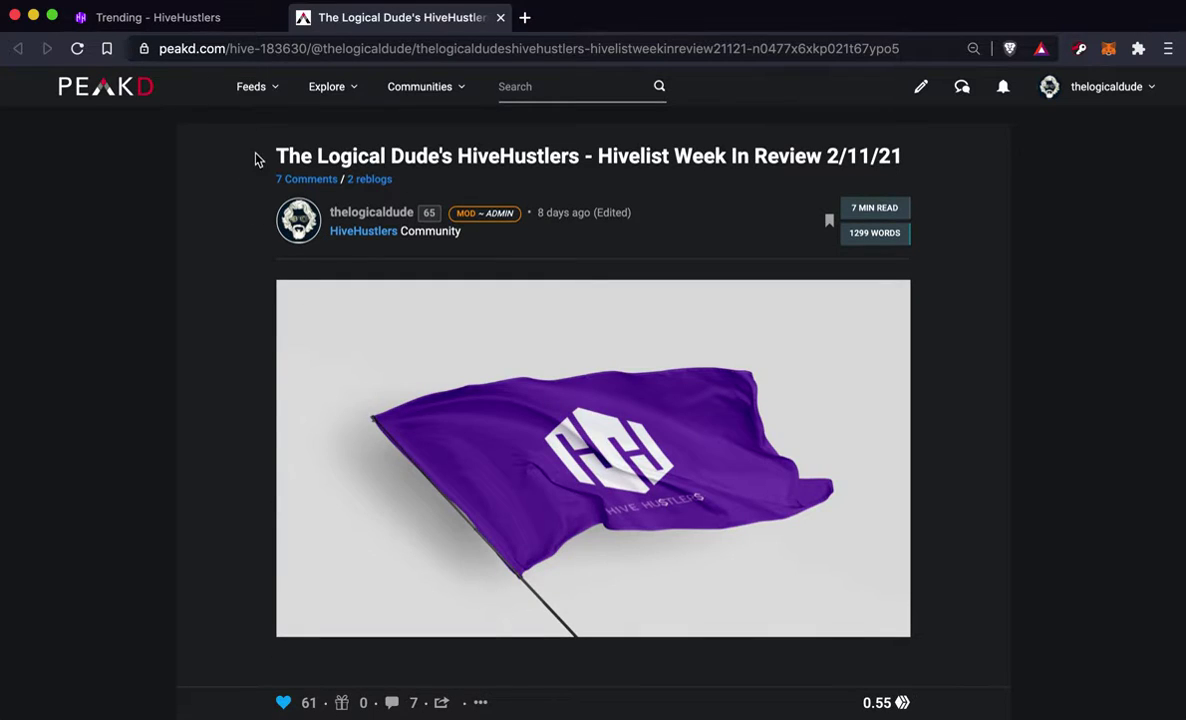
{"action": "left_click_drag", "start_coordinate": [226, 48], "coordinate": [304, 48]}
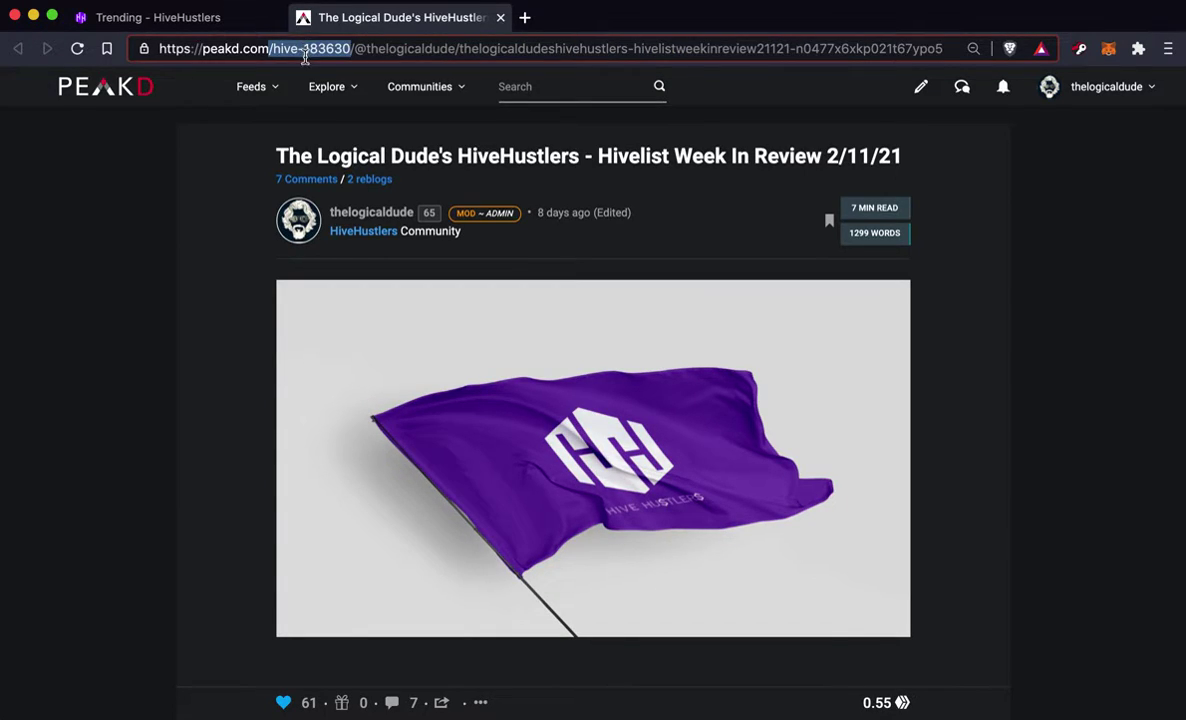
{"action": "left_click", "coordinate": [499, 18]}
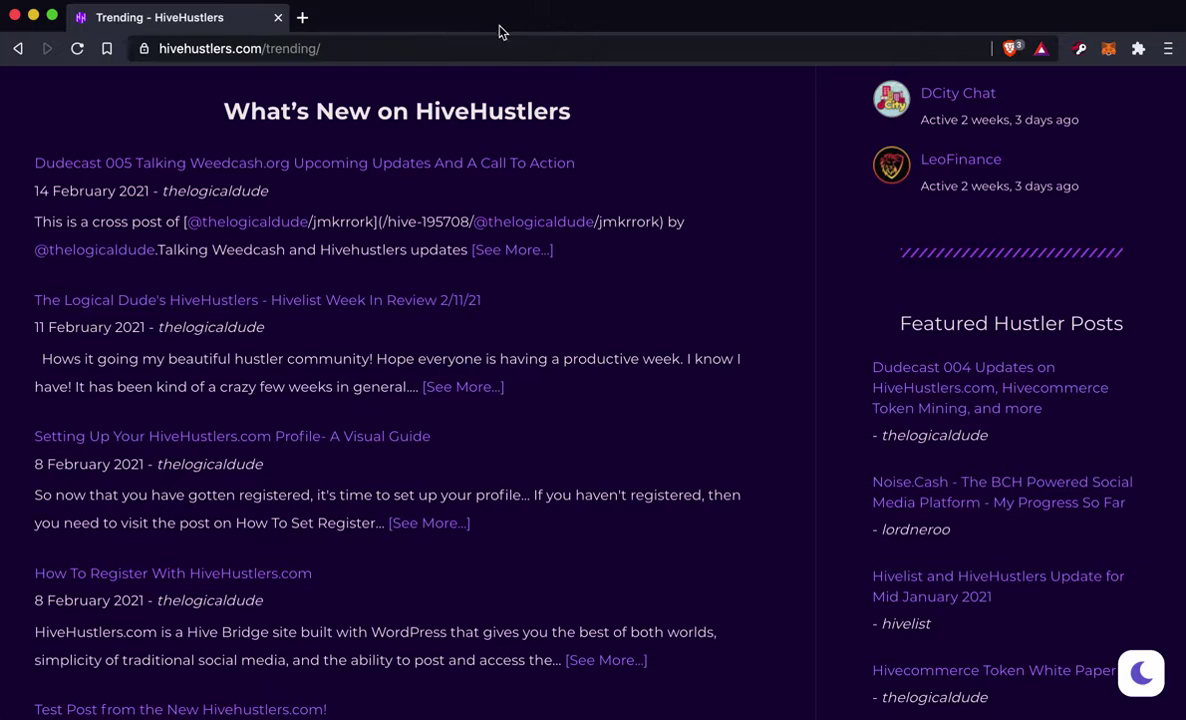
- Open the Hivelist Classifieds page and review its introduction and the ForSale, Contests, Services, Gigs and Hivecommerce post sections
{"action": "scroll", "coordinate": [595, 553], "scroll_direction": "up", "scroll_amount": 2}
{"action": "scroll", "coordinate": [613, 570], "scroll_direction": "up", "scroll_amount": 6}
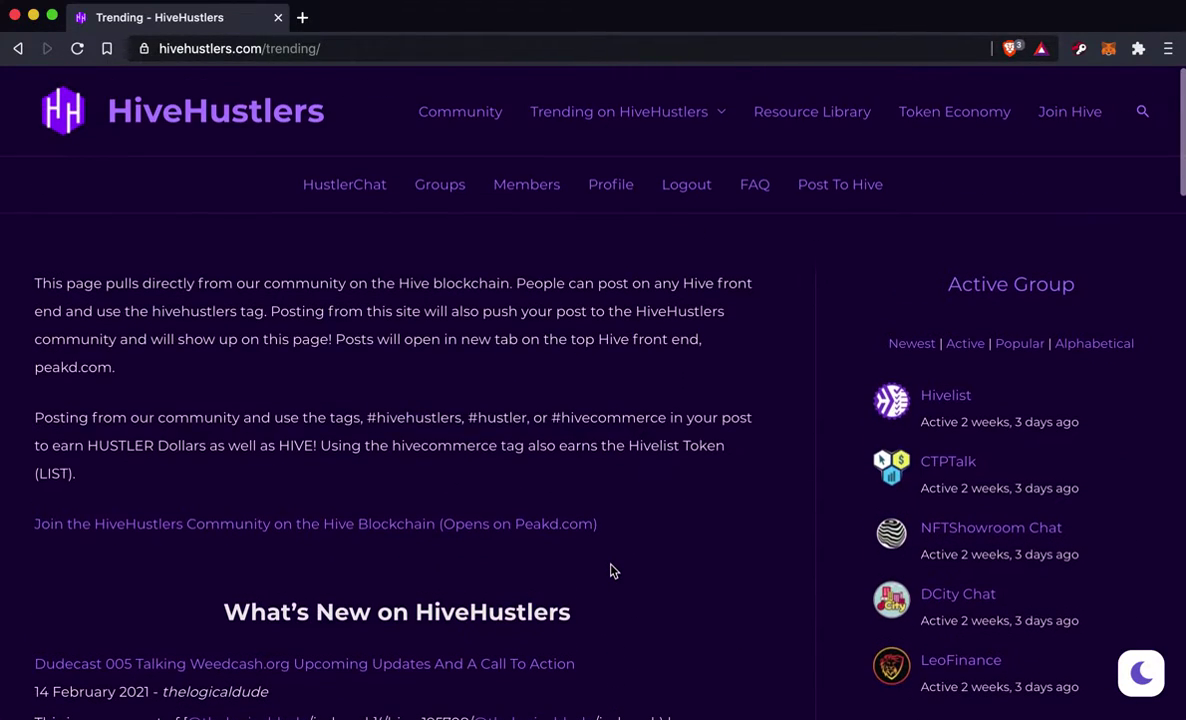
{"action": "mouse_move", "coordinate": [613, 133]}
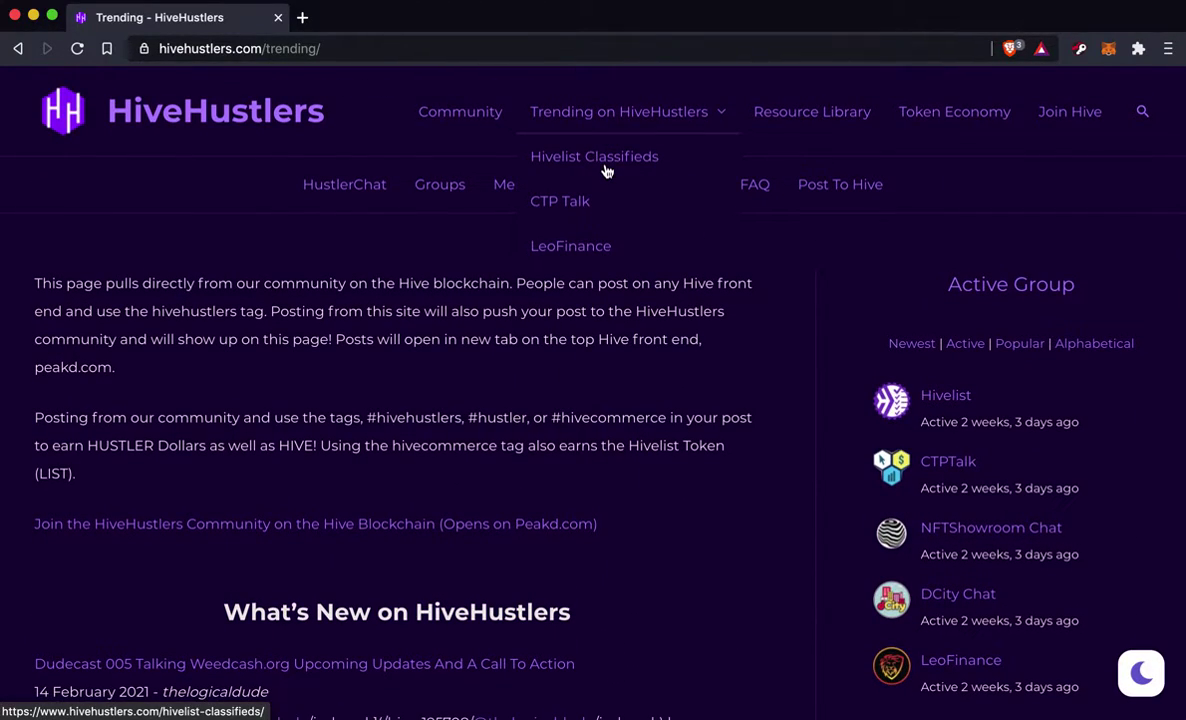
{"action": "left_click", "coordinate": [605, 168]}
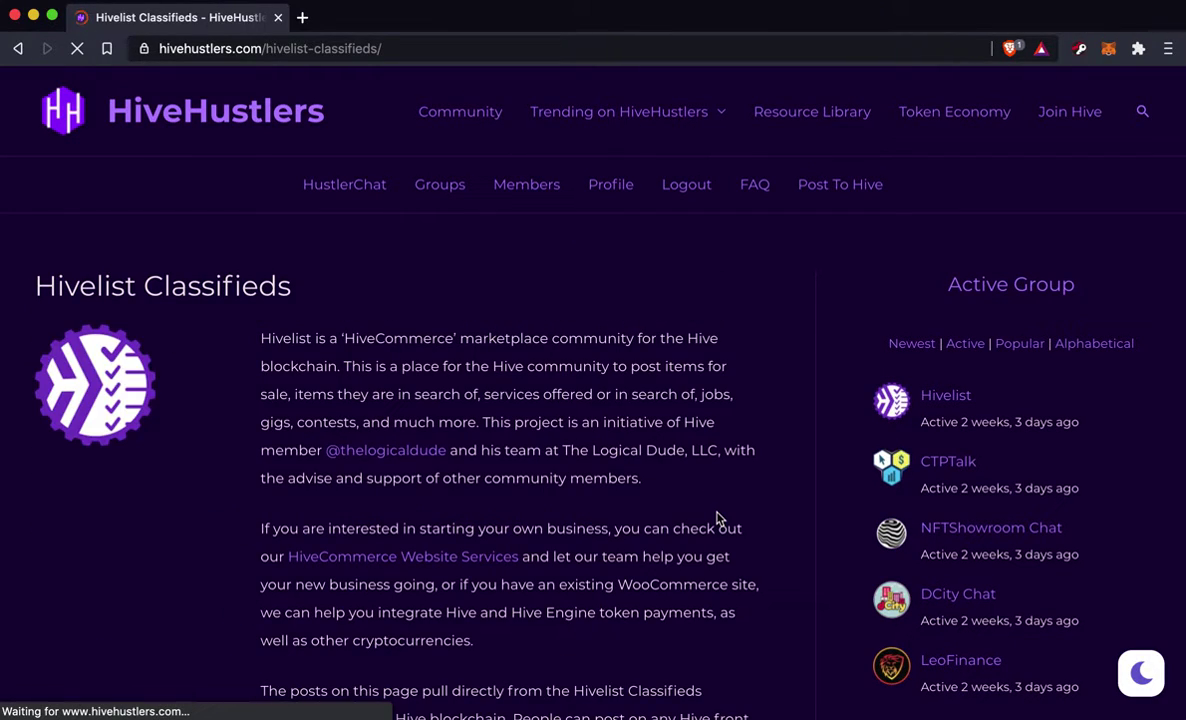
{"action": "scroll", "coordinate": [715, 519], "scroll_direction": "down", "scroll_amount": 2}
{"action": "scroll", "coordinate": [614, 435], "scroll_direction": "down", "scroll_amount": 5}
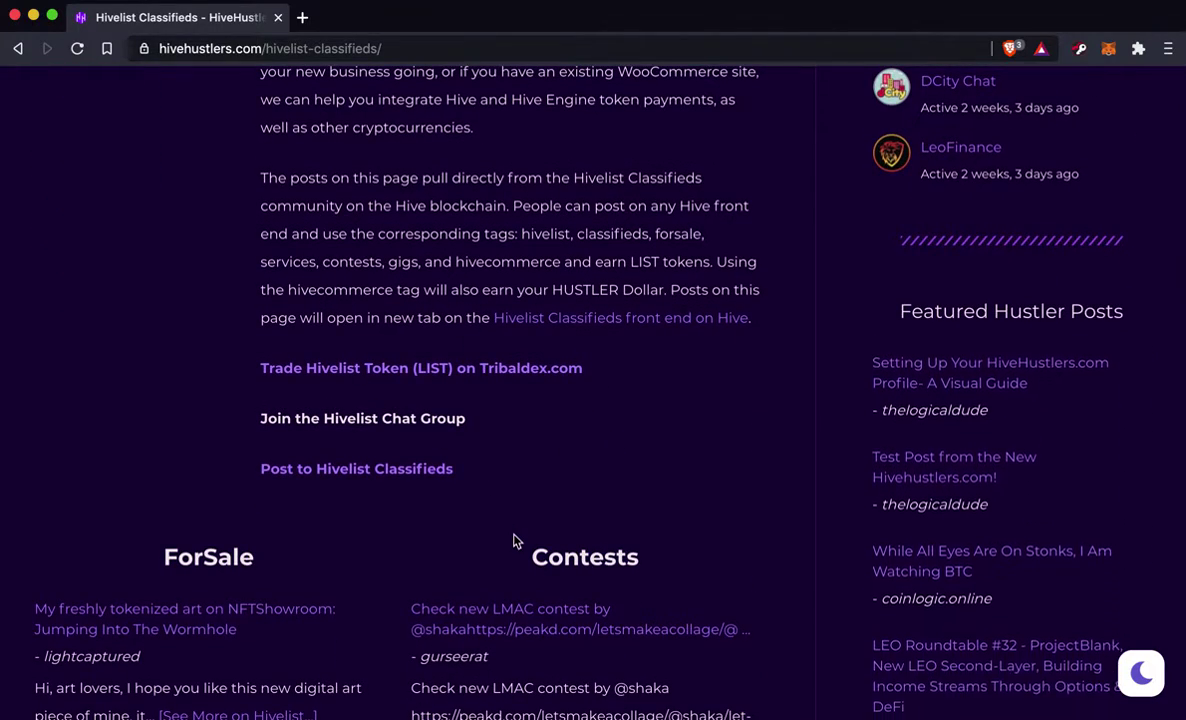
{"action": "scroll", "coordinate": [516, 538], "scroll_direction": "down", "scroll_amount": 5}
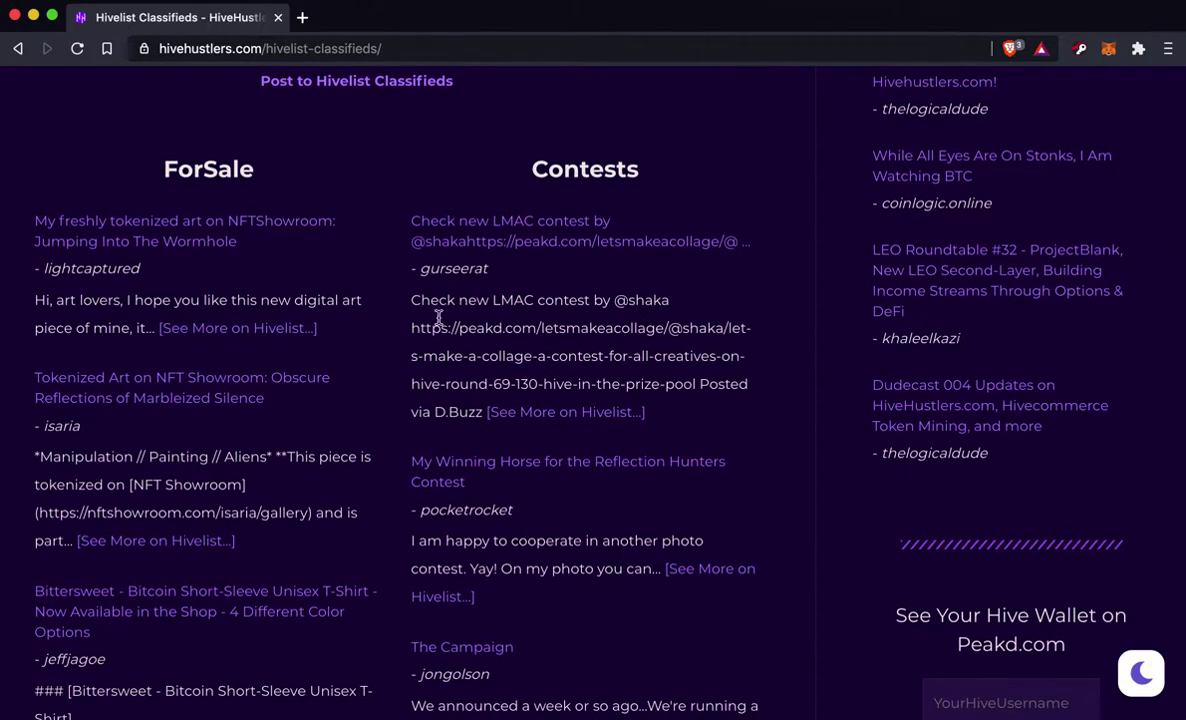
{"action": "scroll", "coordinate": [565, 471], "scroll_direction": "down", "scroll_amount": 10}
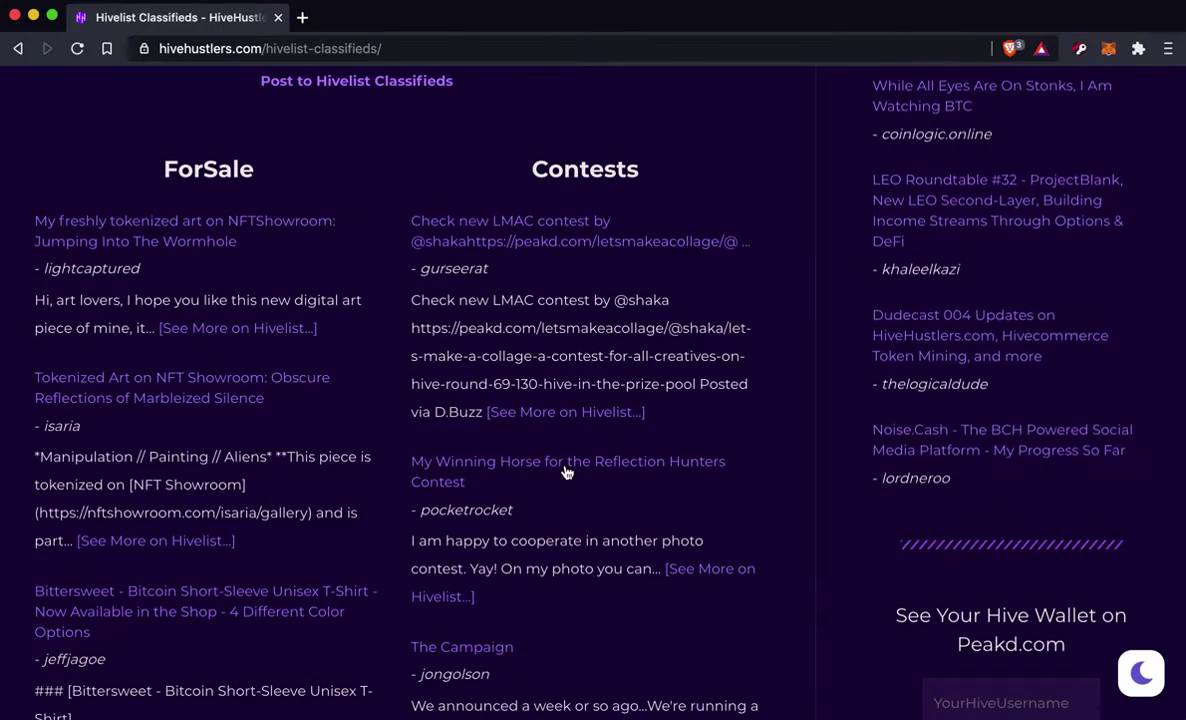
{"action": "scroll", "coordinate": [565, 471], "scroll_direction": "down", "scroll_amount": 10}
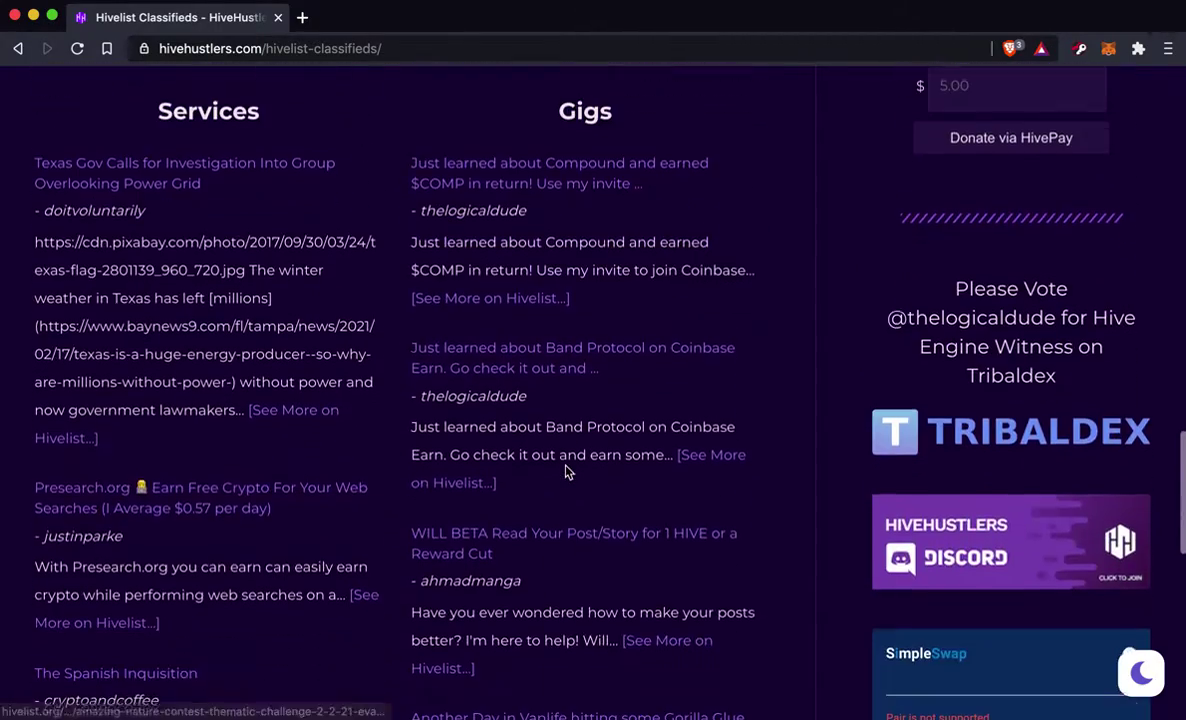
{"action": "scroll", "coordinate": [565, 471], "scroll_direction": "down", "scroll_amount": 5}
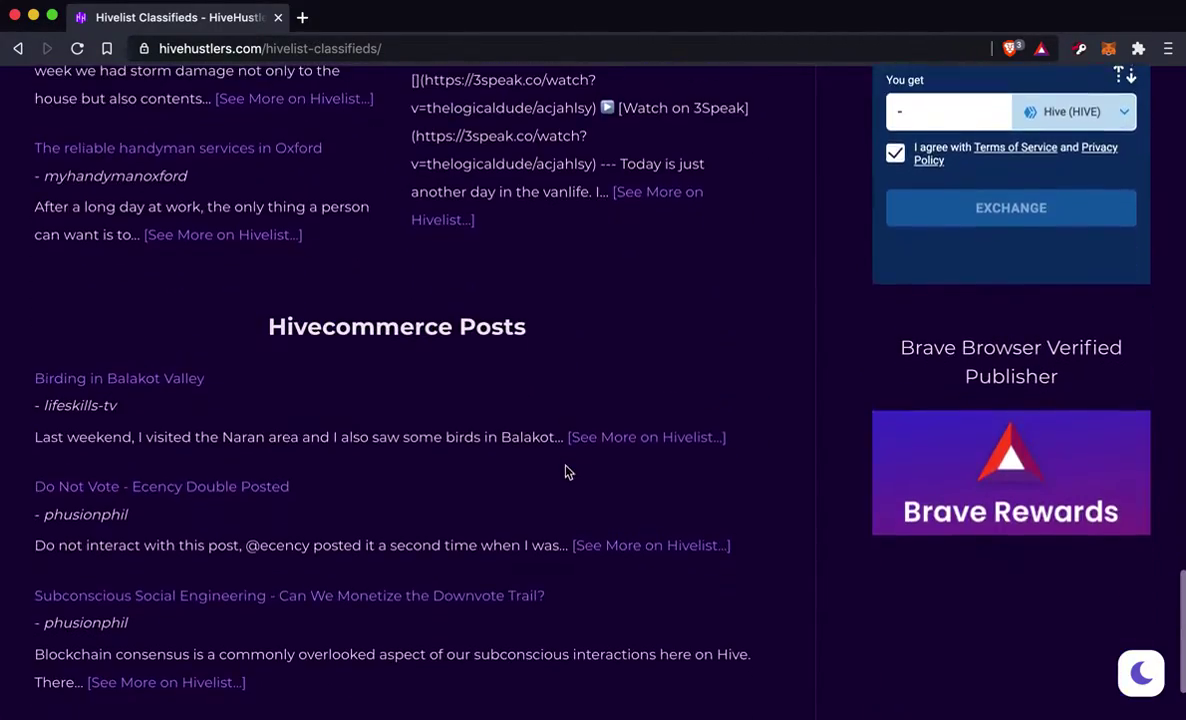
- Open the ForSale post "Jumping Into The Wormhole" on Hivelist and read down to its comments before closing it
{"action": "scroll", "coordinate": [565, 471], "scroll_direction": "up", "scroll_amount": 20}
{"action": "scroll", "coordinate": [565, 471], "scroll_direction": "up", "scroll_amount": 4}
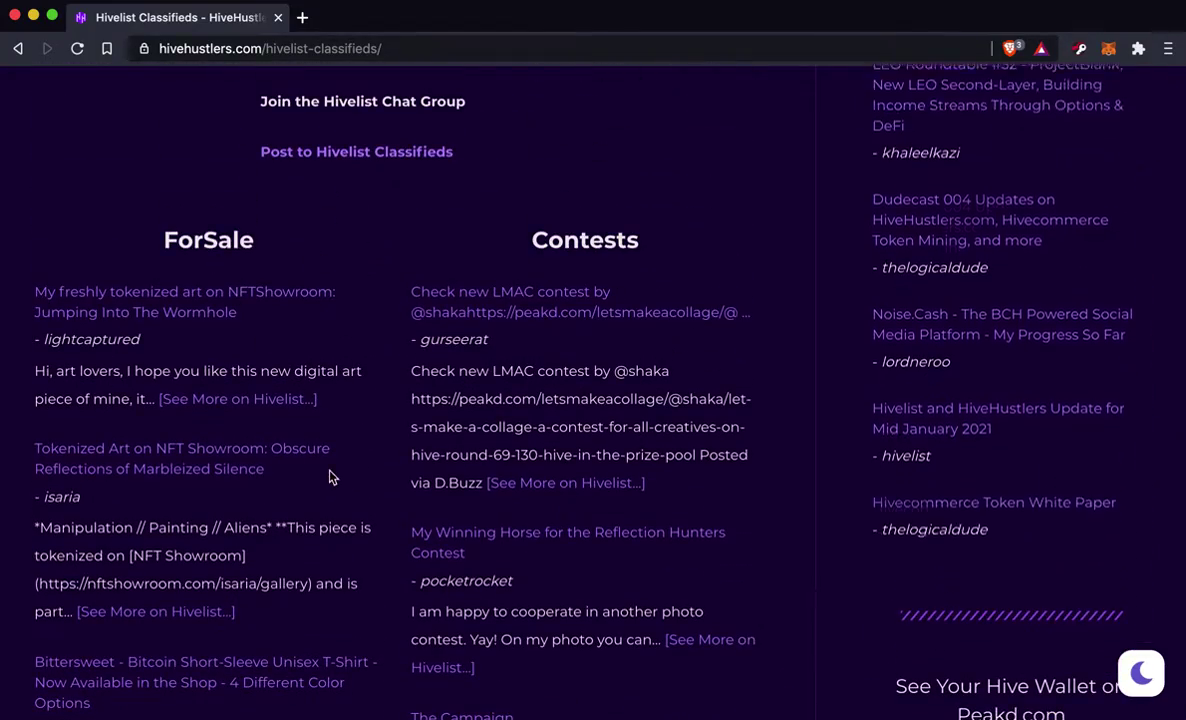
{"action": "scroll", "coordinate": [328, 477], "scroll_direction": "down", "scroll_amount": 7}
{"action": "scroll", "coordinate": [328, 477], "scroll_direction": "up", "scroll_amount": 4}
{"action": "scroll", "coordinate": [330, 477], "scroll_direction": "up", "scroll_amount": 4}
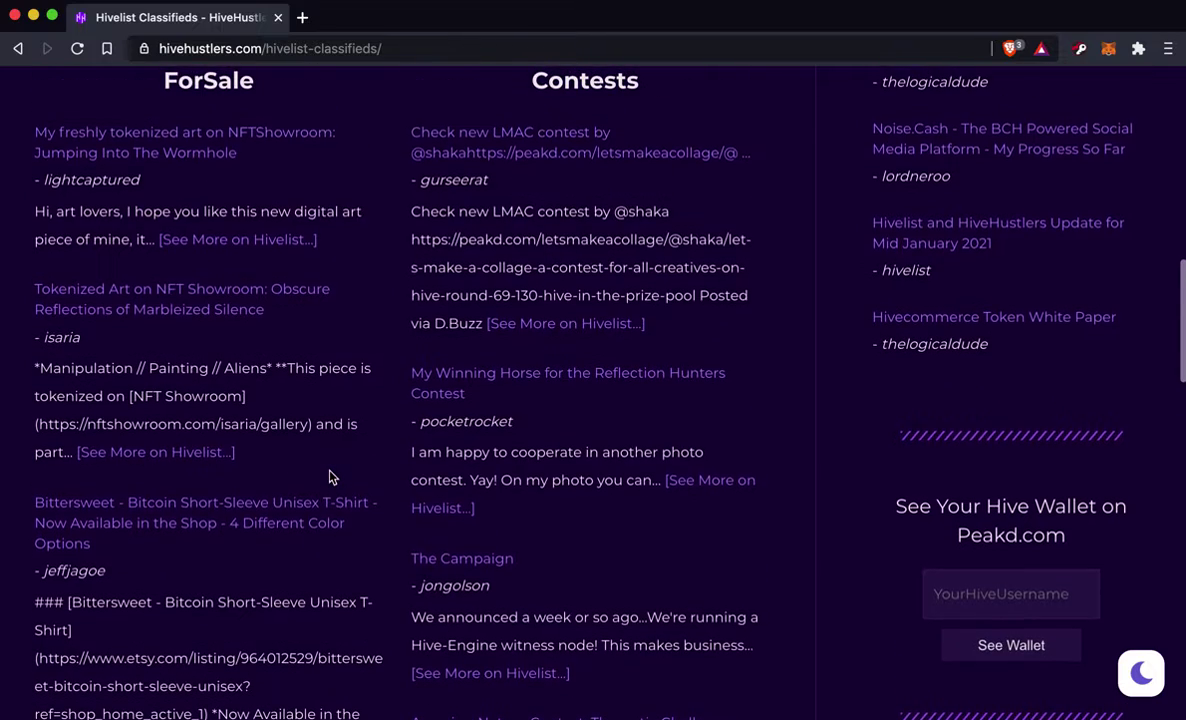
{"action": "left_click", "coordinate": [265, 316]}
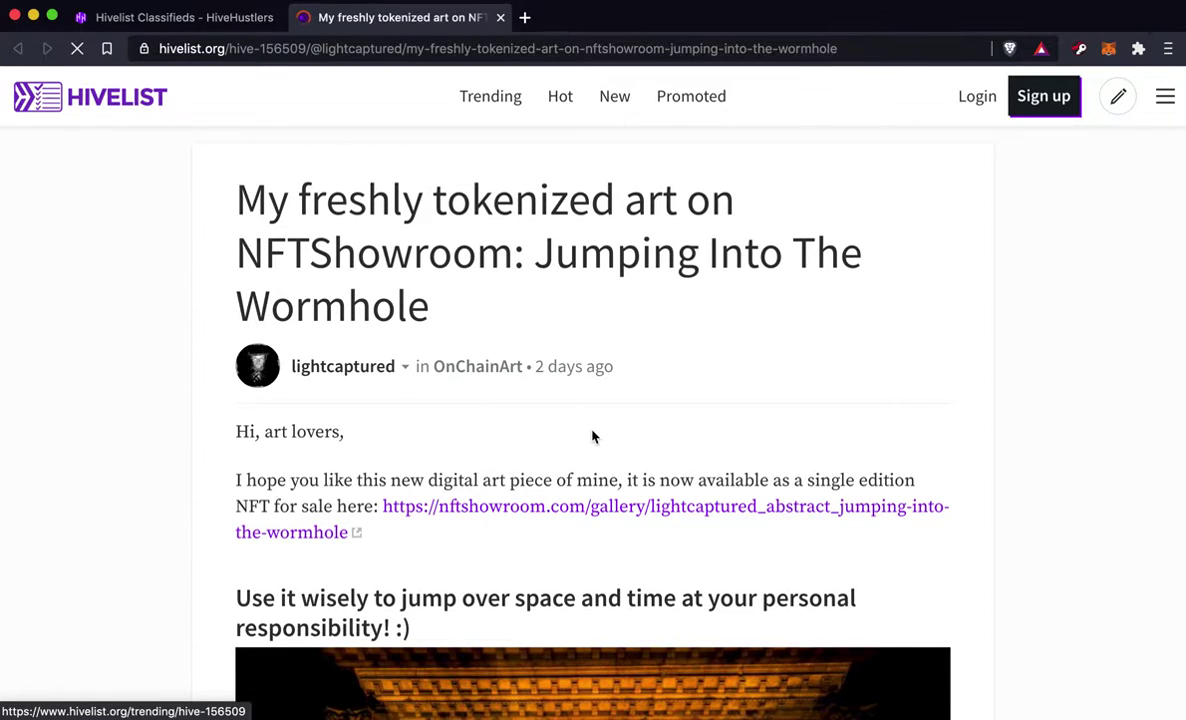
{"action": "scroll", "coordinate": [593, 437], "scroll_direction": "down", "scroll_amount": 10}
{"action": "scroll", "coordinate": [593, 437], "scroll_direction": "down", "scroll_amount": 5}
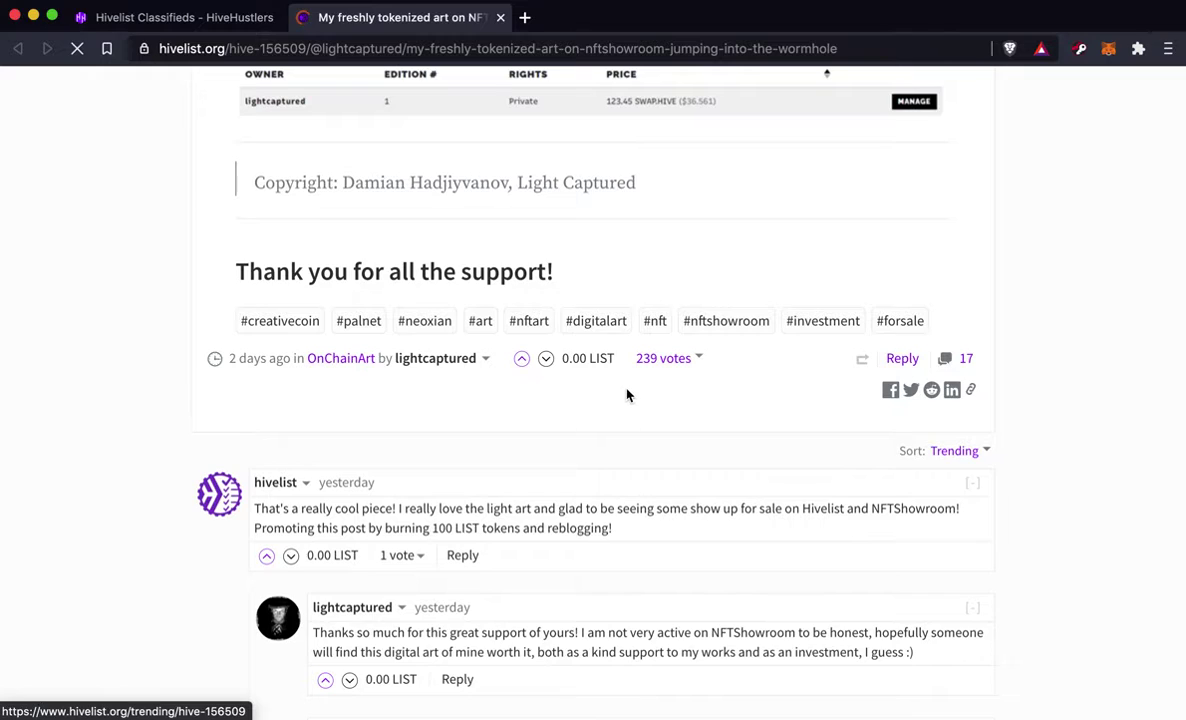
{"action": "scroll", "coordinate": [627, 395], "scroll_direction": "up", "scroll_amount": 15}
{"action": "scroll", "coordinate": [603, 384], "scroll_direction": "up", "scroll_amount": 5}
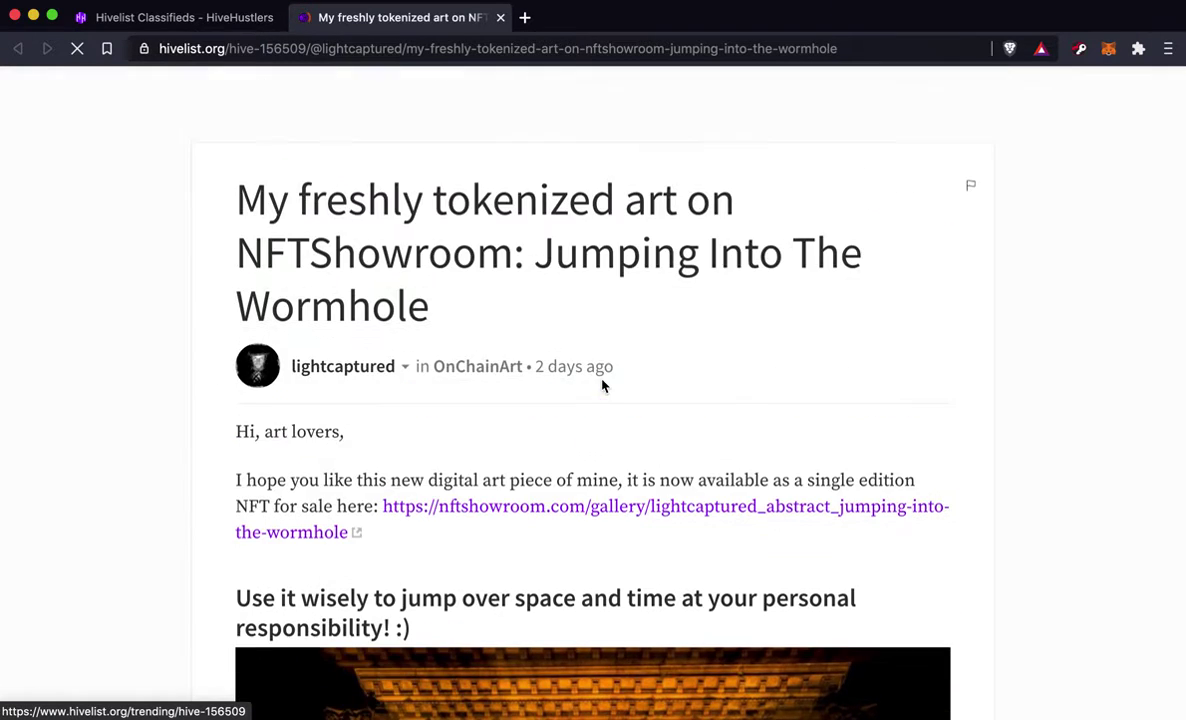
{"action": "left_click", "coordinate": [501, 17]}
- Leave Hivelist Classifieds for the CTP Talk community page
{"action": "scroll", "coordinate": [580, 410], "scroll_direction": "up", "scroll_amount": 10}
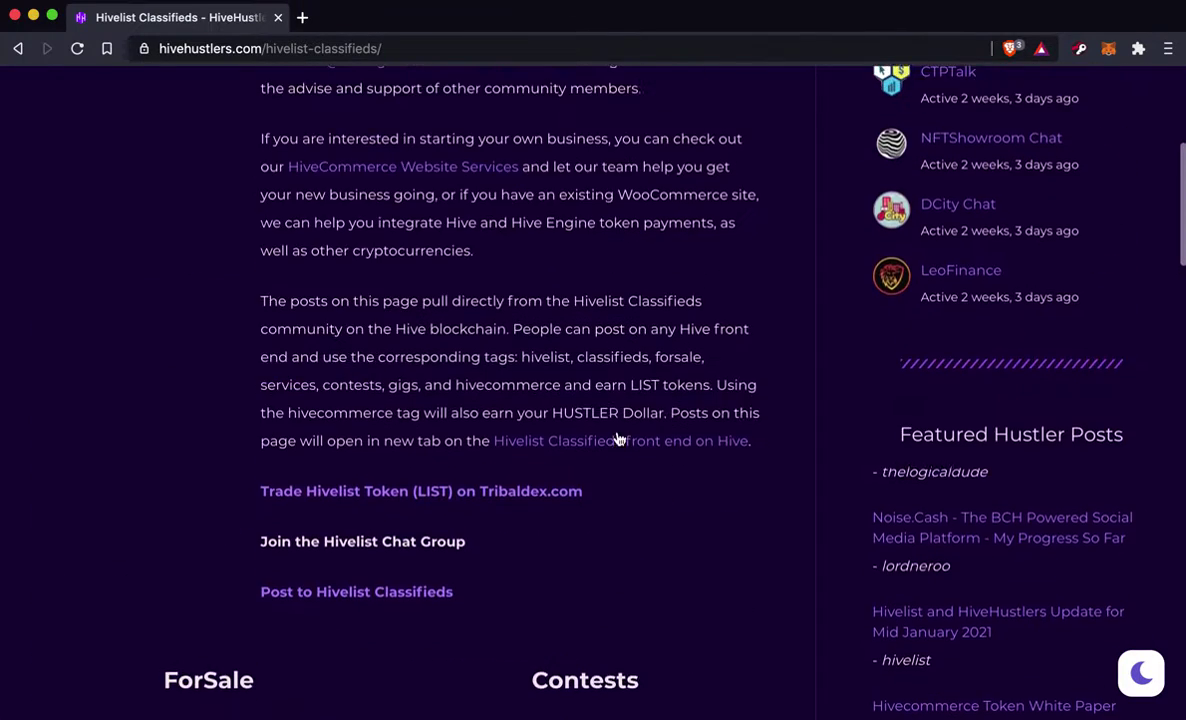
{"action": "mouse_move", "coordinate": [577, 122]}
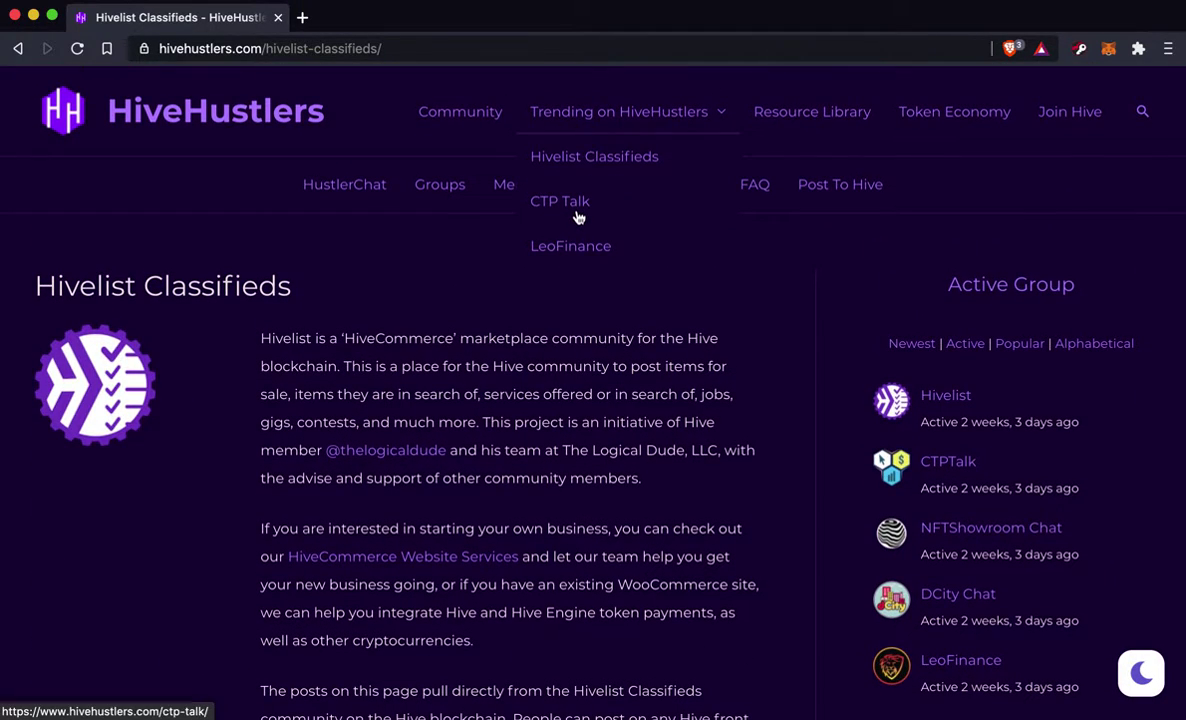
{"action": "left_click", "coordinate": [577, 215]}
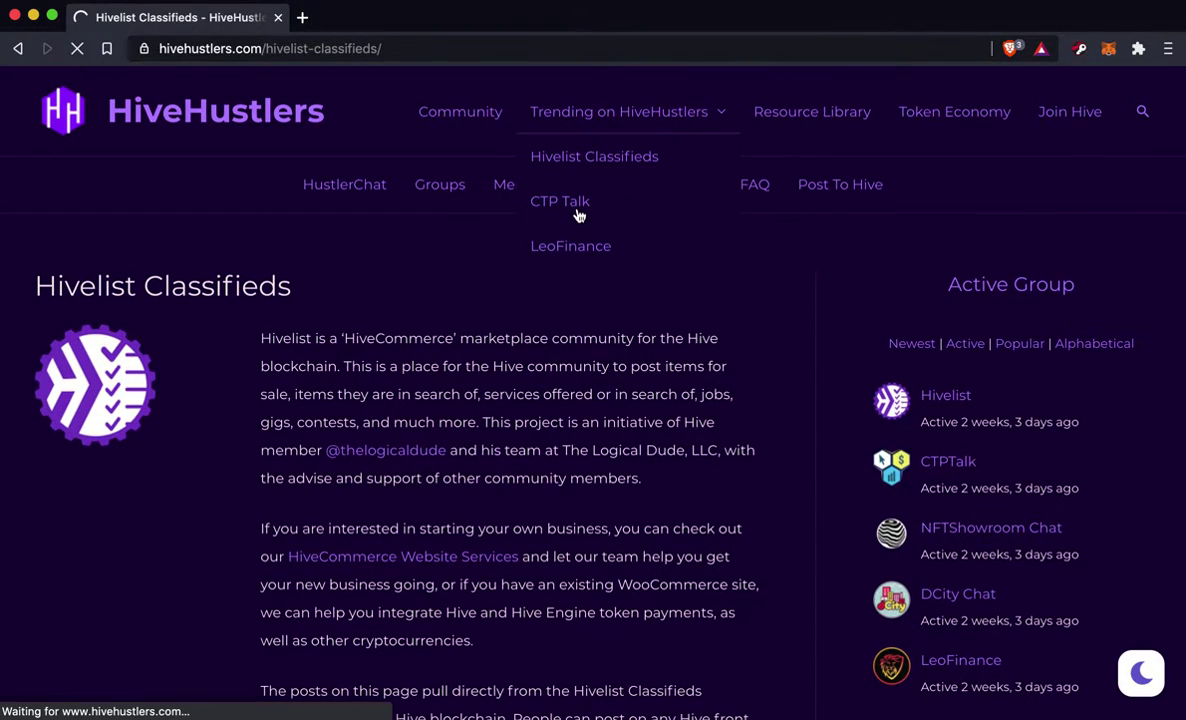
{"action": "left_click", "coordinate": [577, 203]}
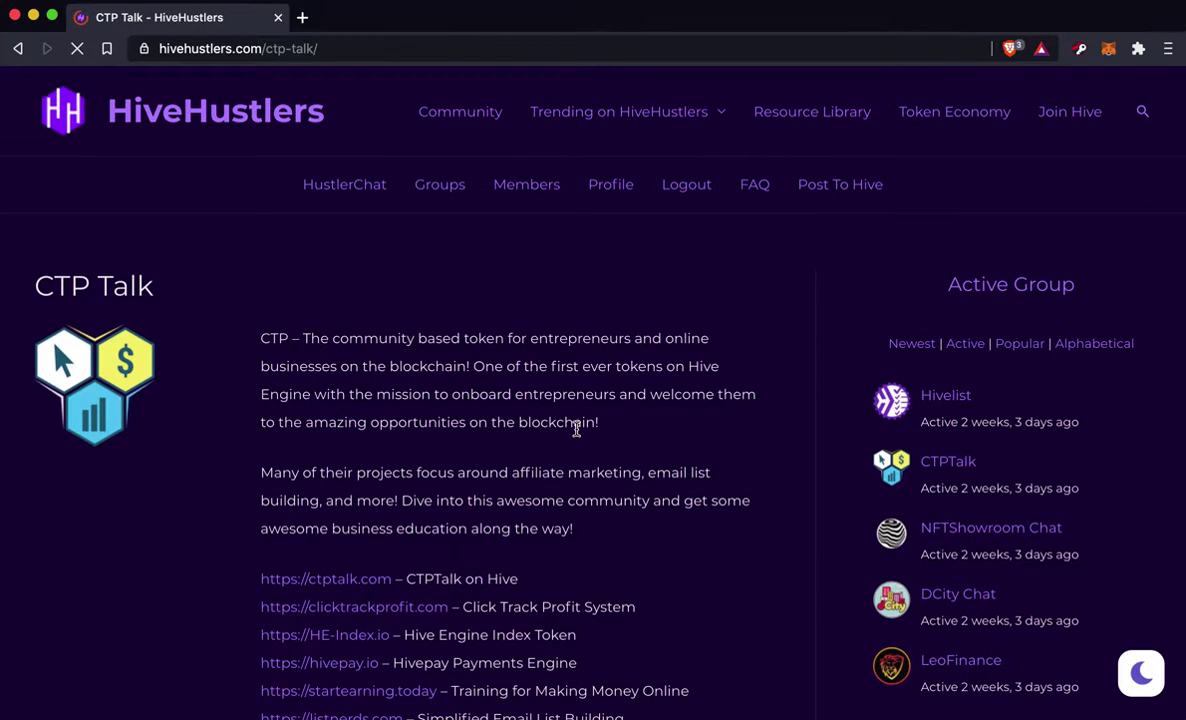
- Review CTP Talk's project links and view its newest post, about TESLA and wealth accumulation, on ctptalk.com before closing it
{"action": "scroll", "coordinate": [576, 428], "scroll_direction": "down", "scroll_amount": 3}
{"action": "scroll", "coordinate": [577, 430], "scroll_direction": "down", "scroll_amount": 1}
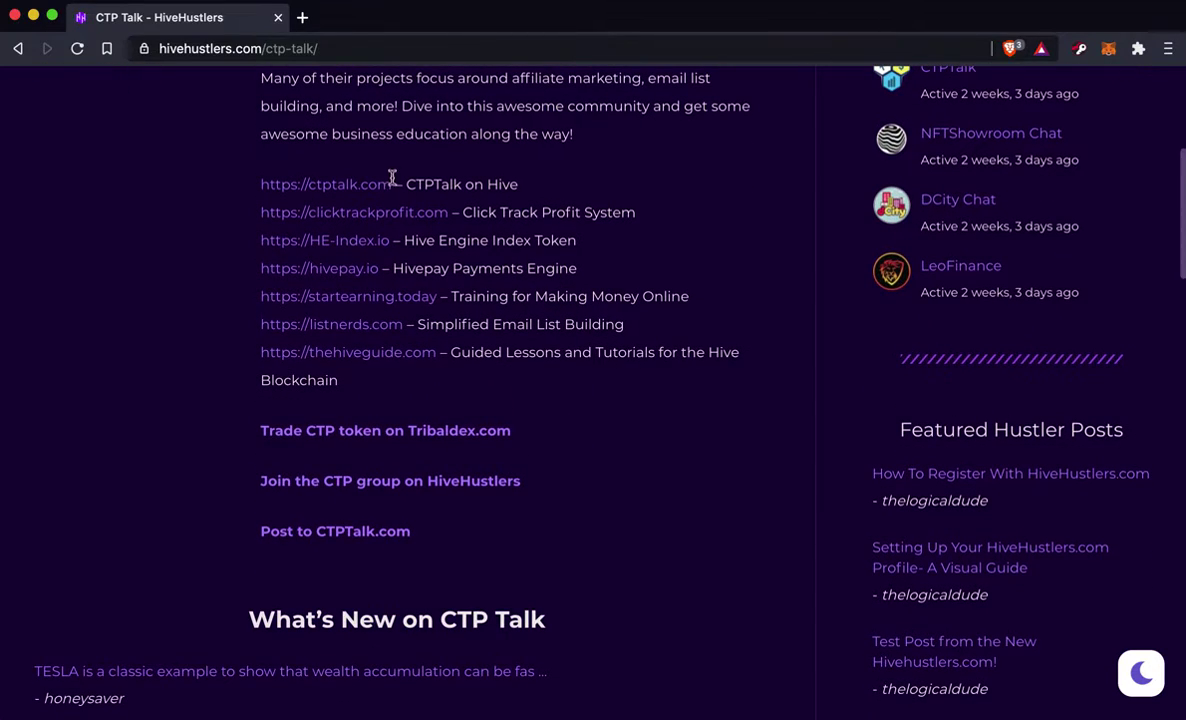
{"action": "scroll", "coordinate": [582, 516], "scroll_direction": "down", "scroll_amount": 4}
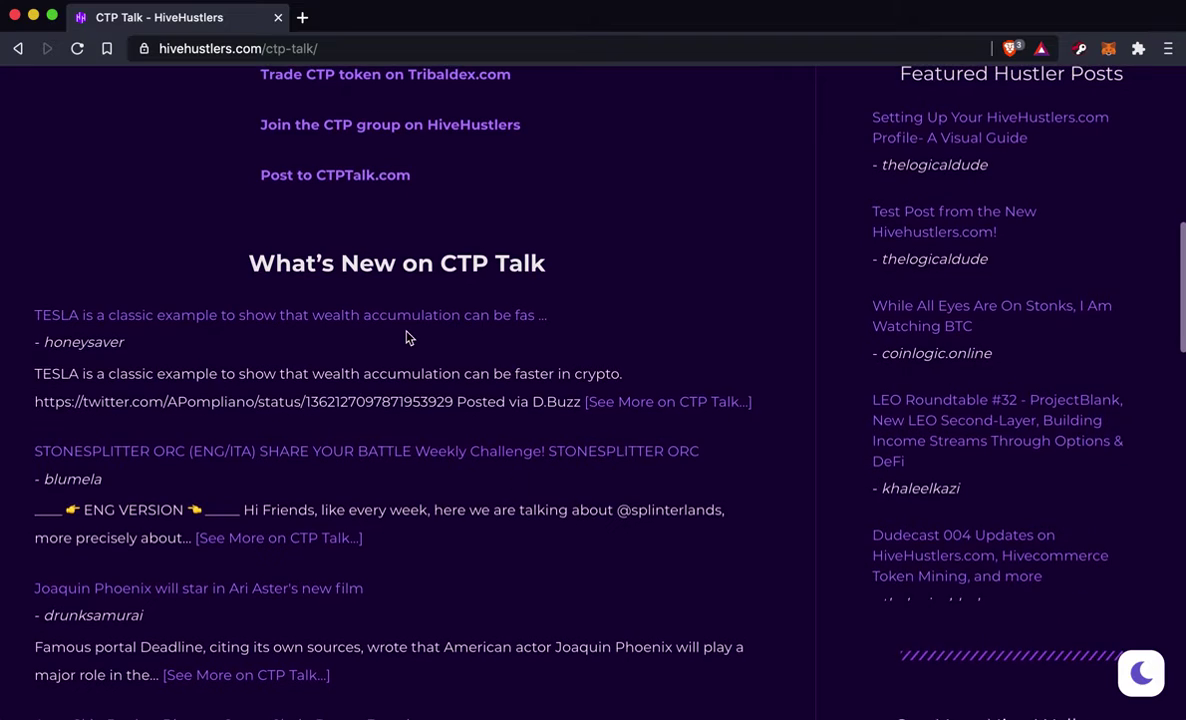
{"action": "left_click", "coordinate": [407, 317]}
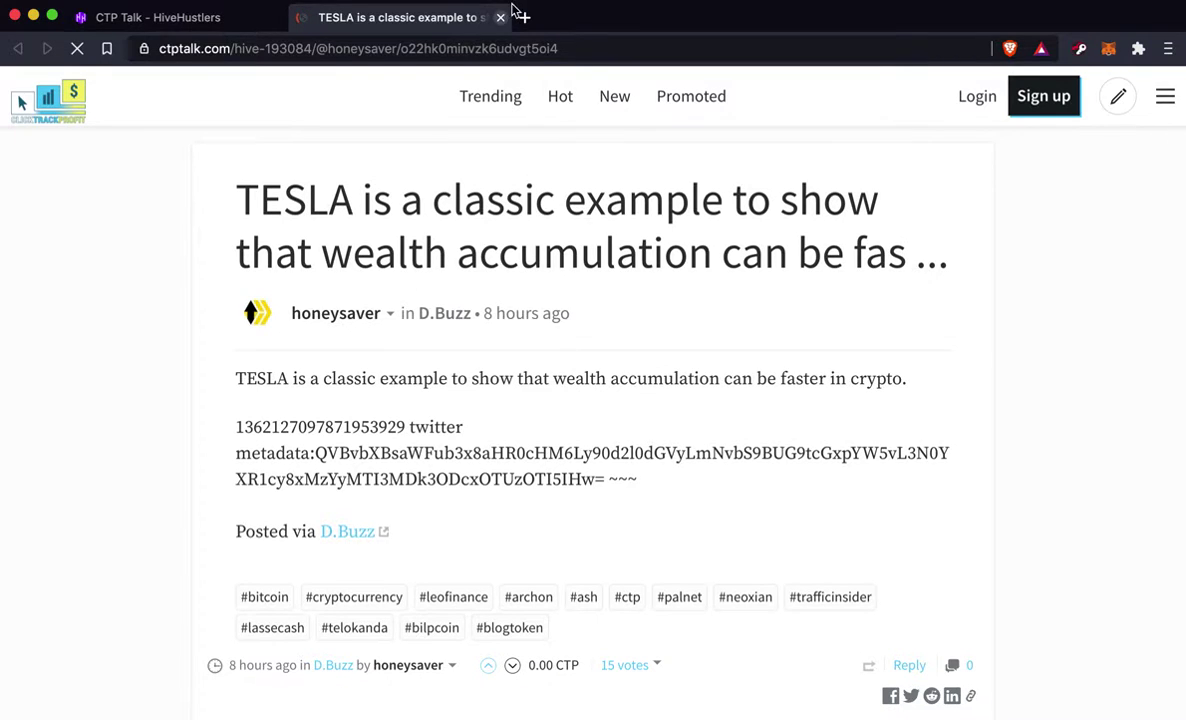
{"action": "left_click", "coordinate": [500, 17]}
- Open the LeoFinance community page and review its introduction, site links and What's New on LeoFinance posts
{"action": "scroll", "coordinate": [624, 357], "scroll_direction": "up", "scroll_amount": 6}
{"action": "scroll", "coordinate": [624, 357], "scroll_direction": "up", "scroll_amount": 5}
{"action": "mouse_move", "coordinate": [627, 119]}
{"action": "left_click", "coordinate": [596, 225]}
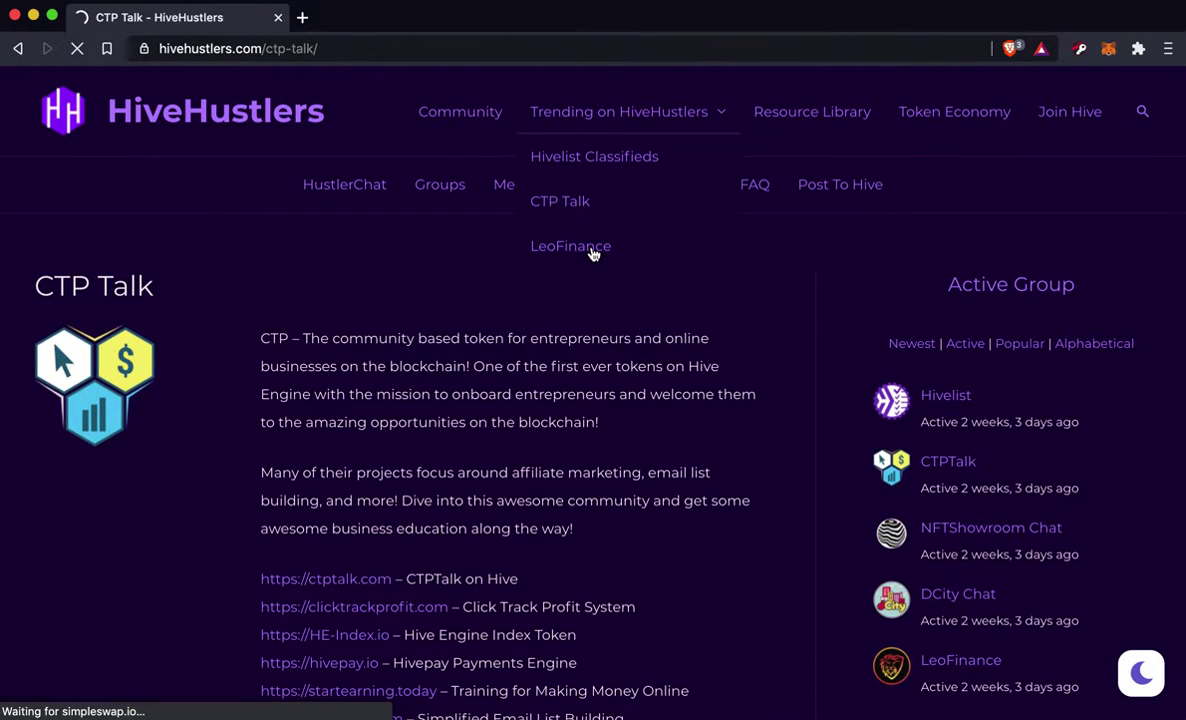
{"action": "left_click", "coordinate": [570, 246]}
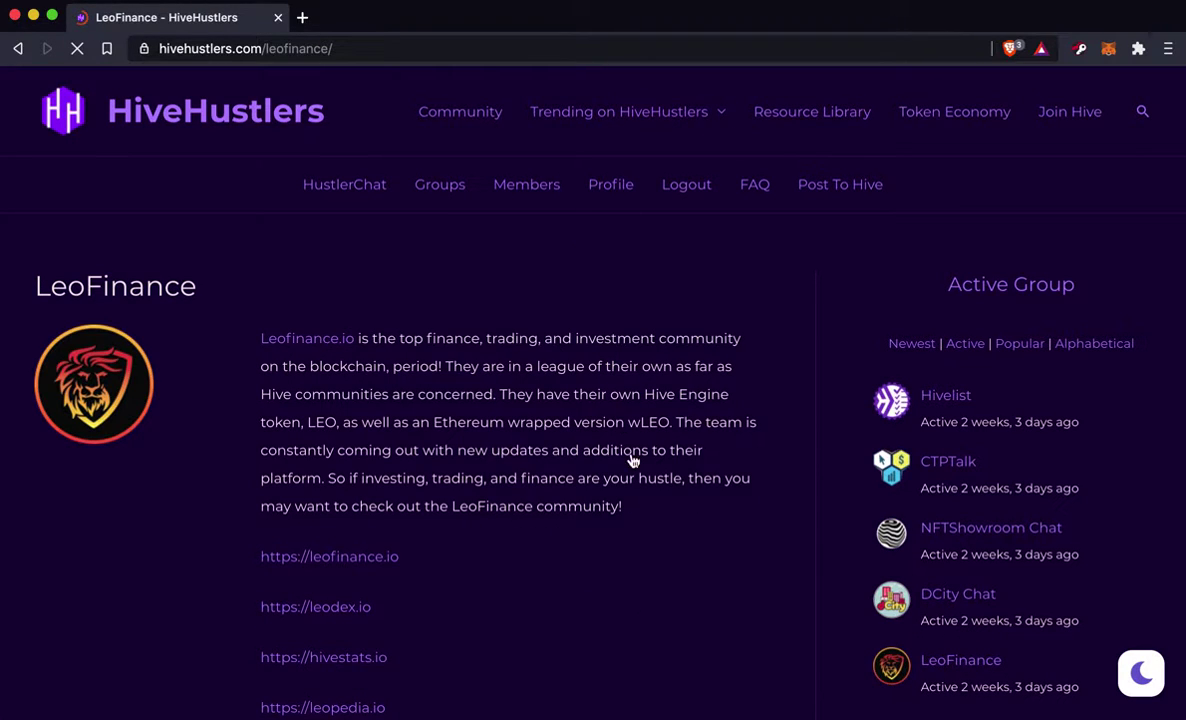
{"action": "scroll", "coordinate": [645, 485], "scroll_direction": "down", "scroll_amount": 2}
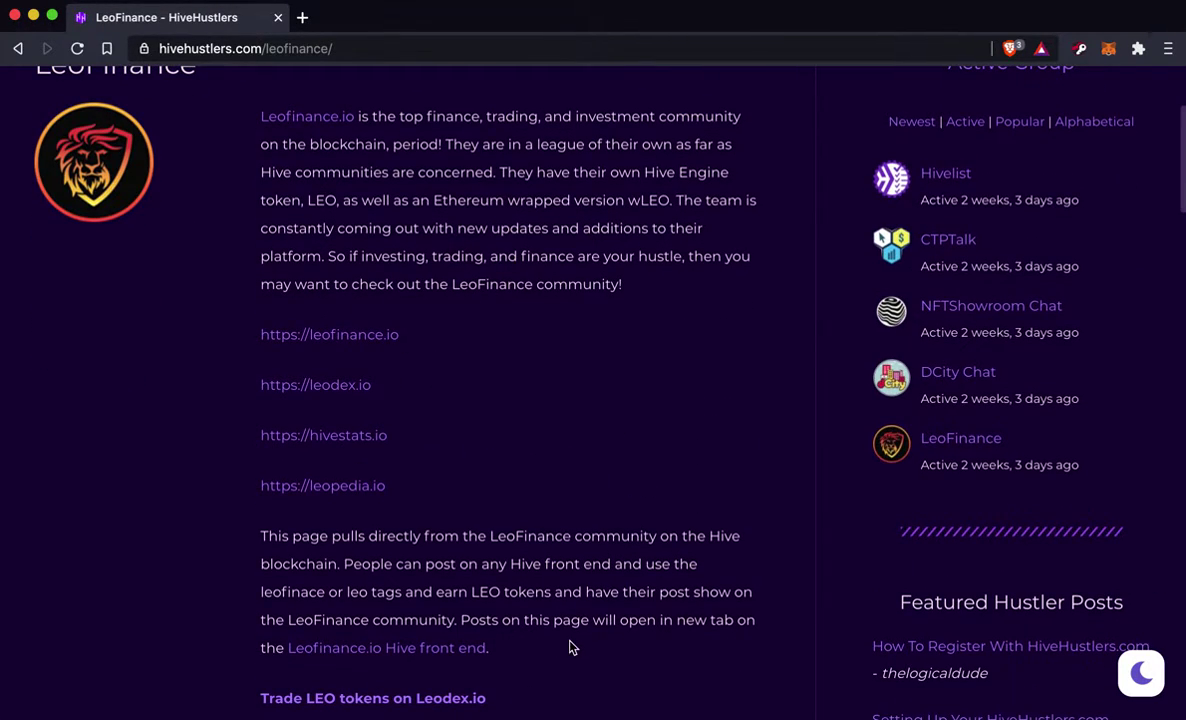
{"action": "scroll", "coordinate": [570, 648], "scroll_direction": "down", "scroll_amount": 2}
{"action": "scroll", "coordinate": [570, 645], "scroll_direction": "down", "scroll_amount": 2}
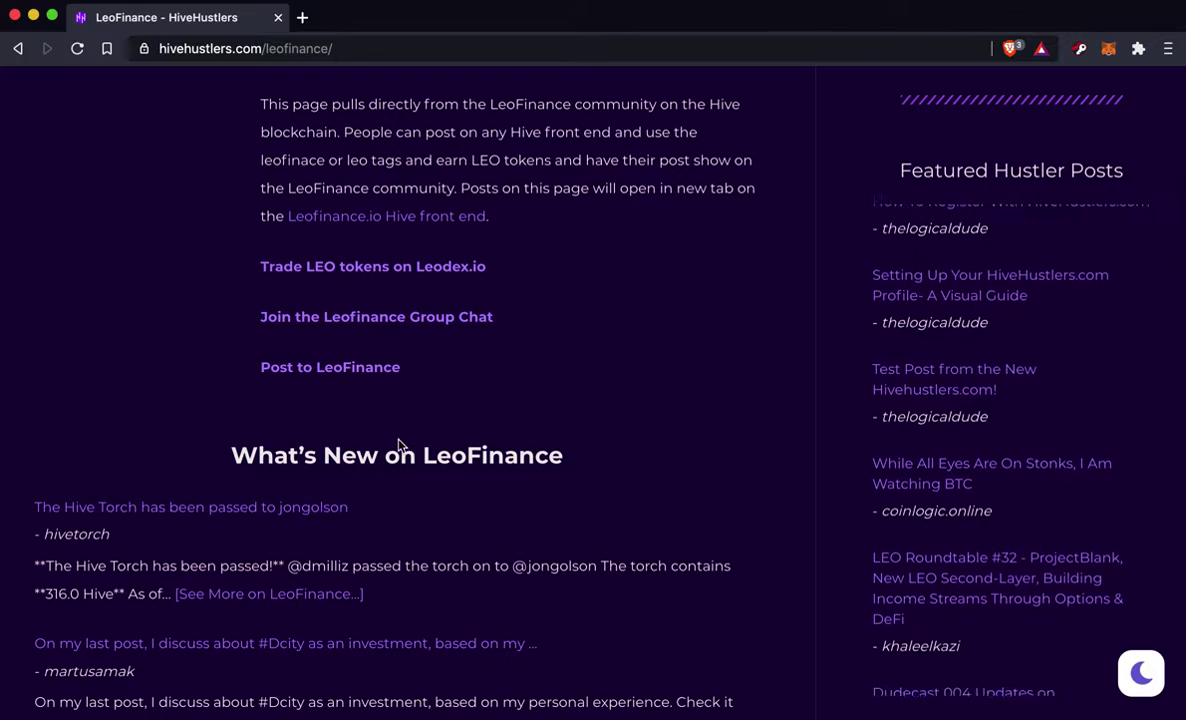
- View the newest What's New on LeoFinance post, about the Hive Torch being passed, on leofinance.io and close it
{"action": "scroll", "coordinate": [420, 480], "scroll_direction": "down", "scroll_amount": 2}
{"action": "left_click", "coordinate": [305, 366]}
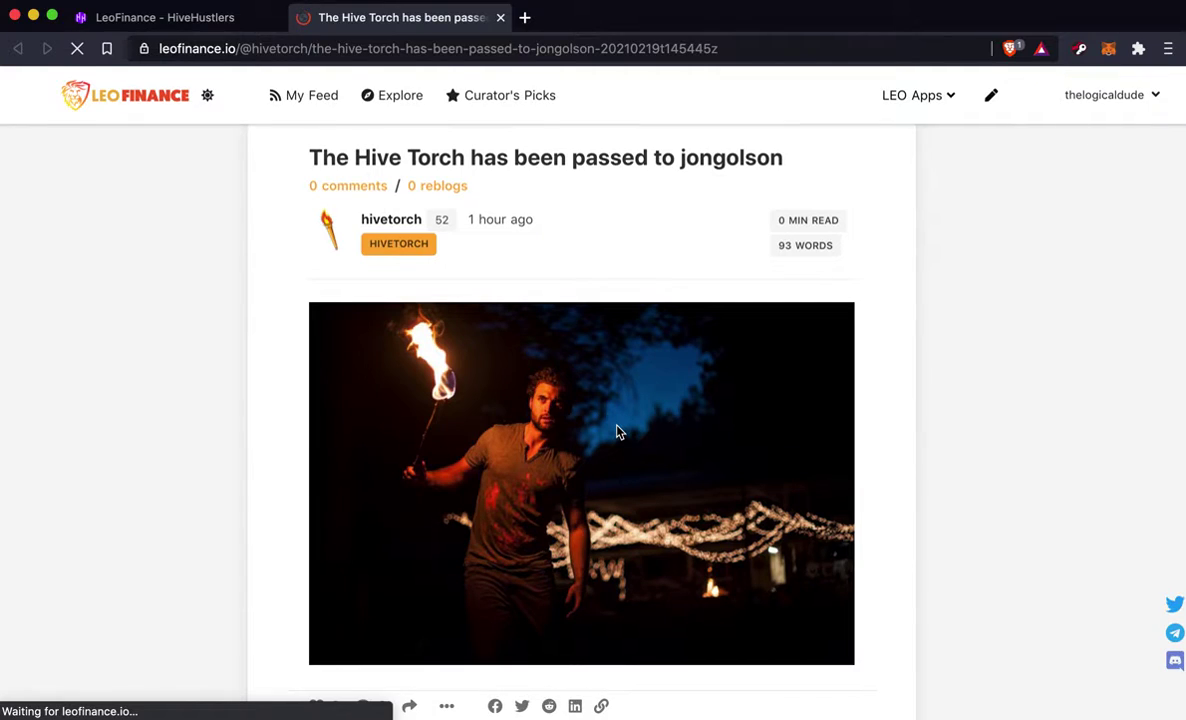
{"action": "scroll", "coordinate": [617, 432], "scroll_direction": "down", "scroll_amount": 3}
{"action": "scroll", "coordinate": [617, 432], "scroll_direction": "up", "scroll_amount": 3}
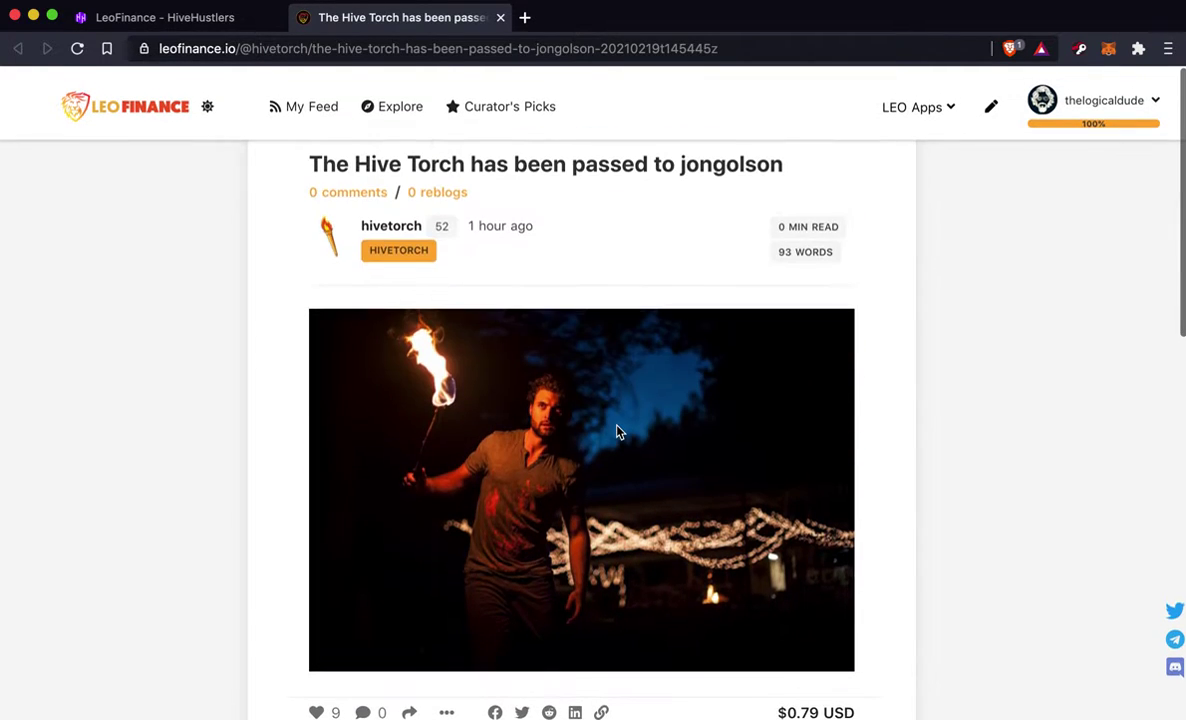
{"action": "left_click", "coordinate": [500, 17]}
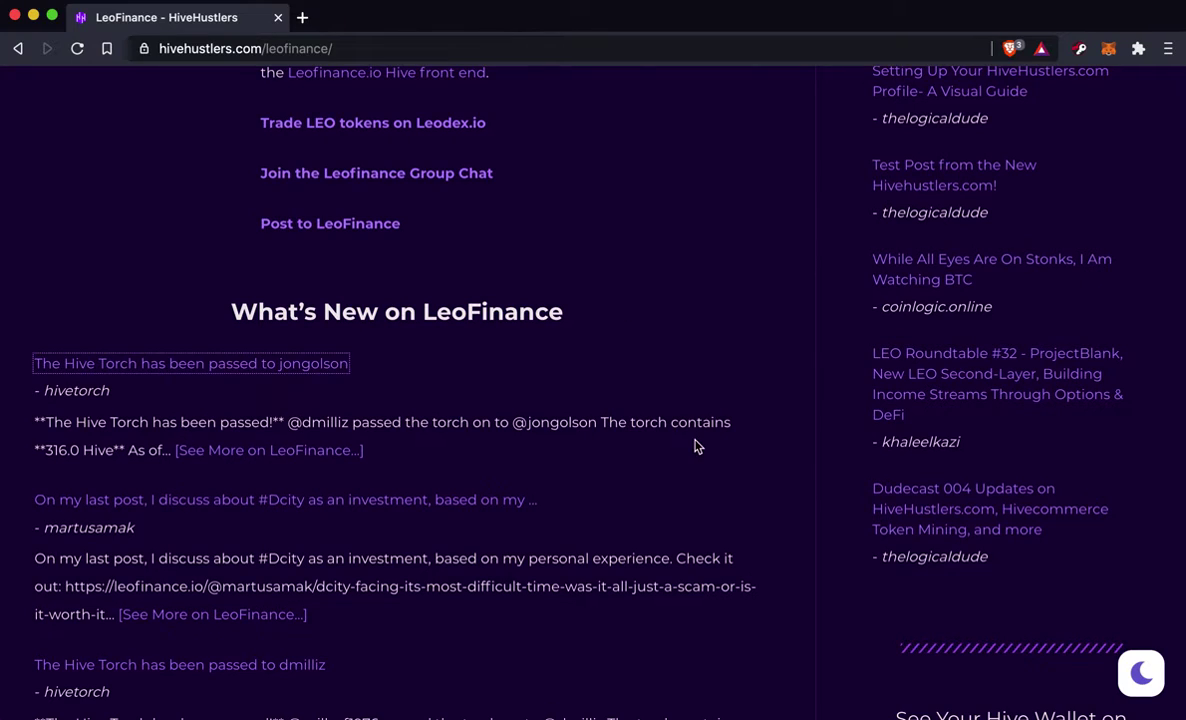
- Leave the LeoFinance page for HiveHustlers' Getting Started and FAQ page with its registration and profile guides
{"action": "scroll", "coordinate": [695, 440], "scroll_direction": "up", "scroll_amount": 8}
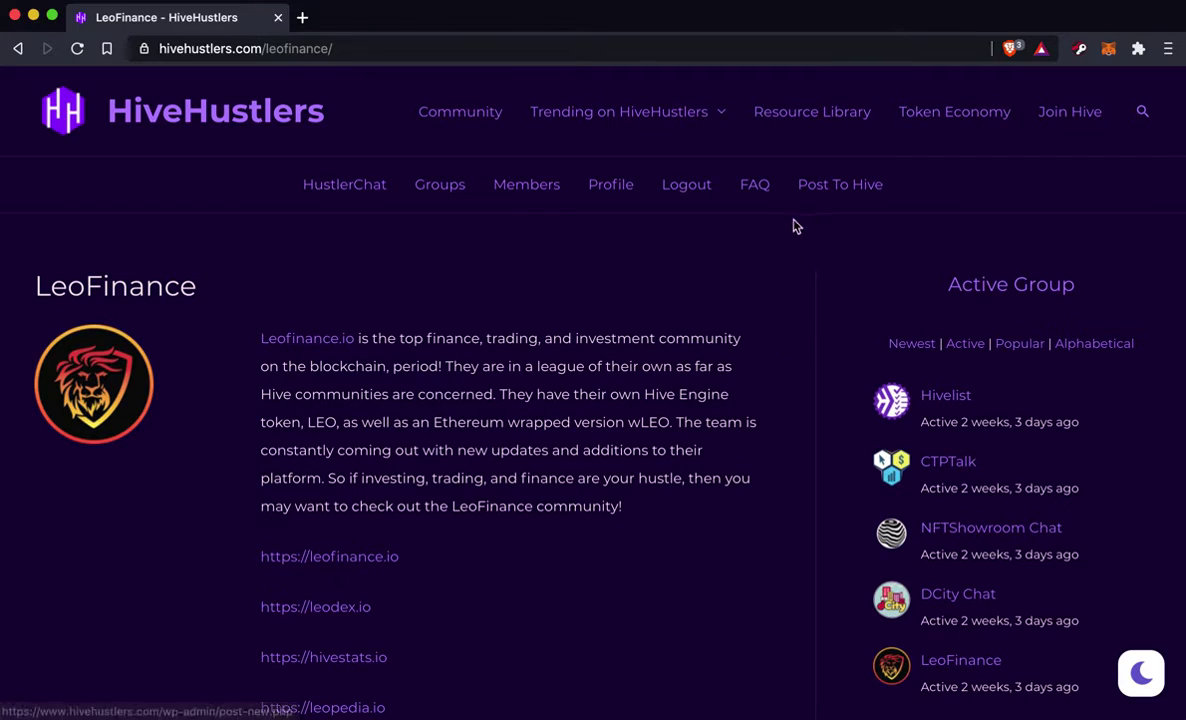
{"action": "left_click", "coordinate": [757, 193]}
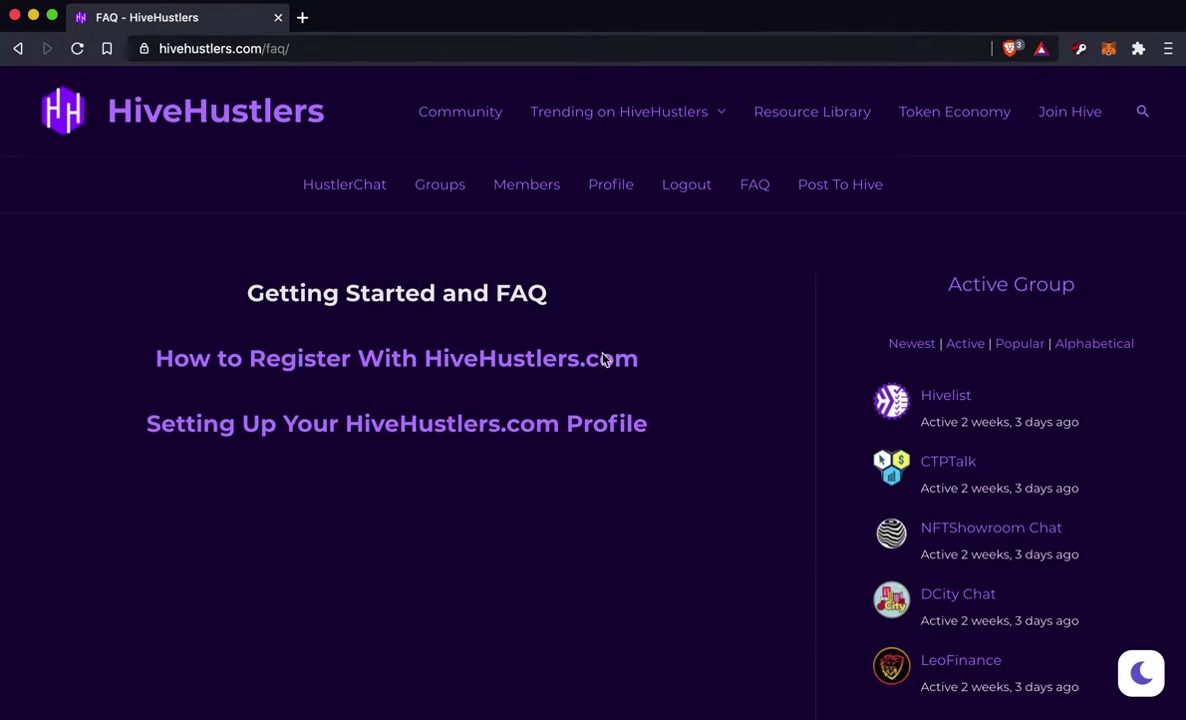
- Open the Resource Library and review its link sections from Business Services down to Hive Communities
{"action": "left_click", "coordinate": [838, 121]}
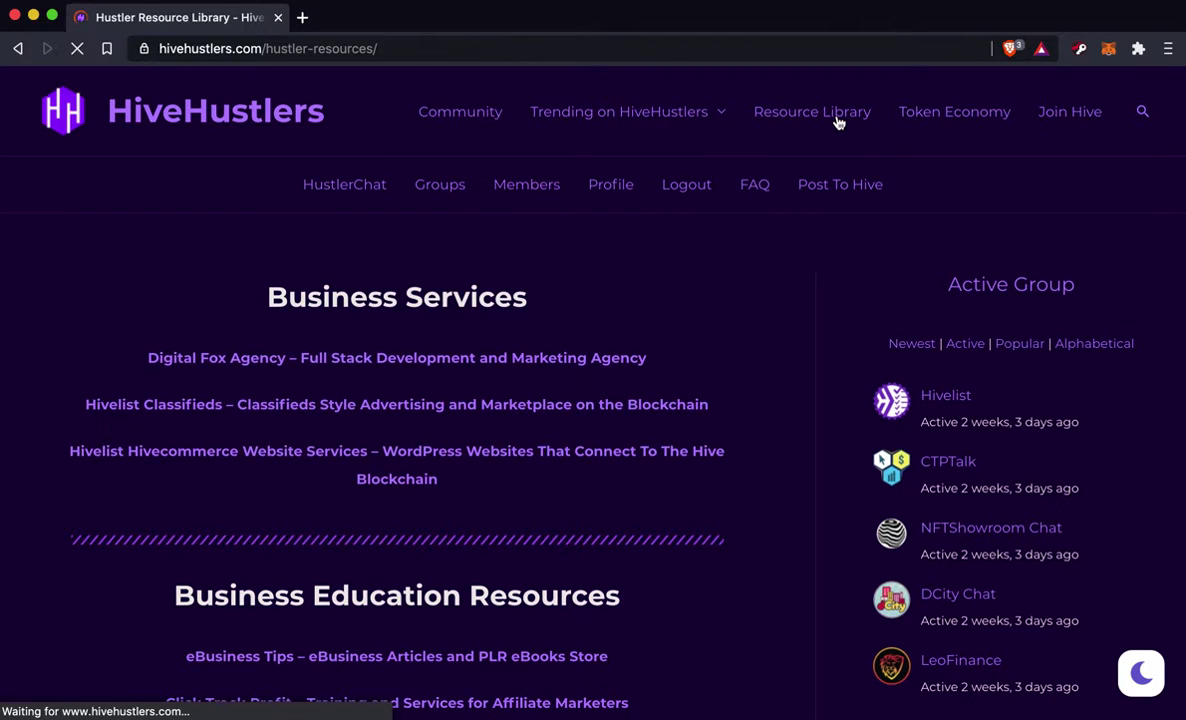
{"action": "scroll", "coordinate": [606, 490], "scroll_direction": "down", "scroll_amount": 3}
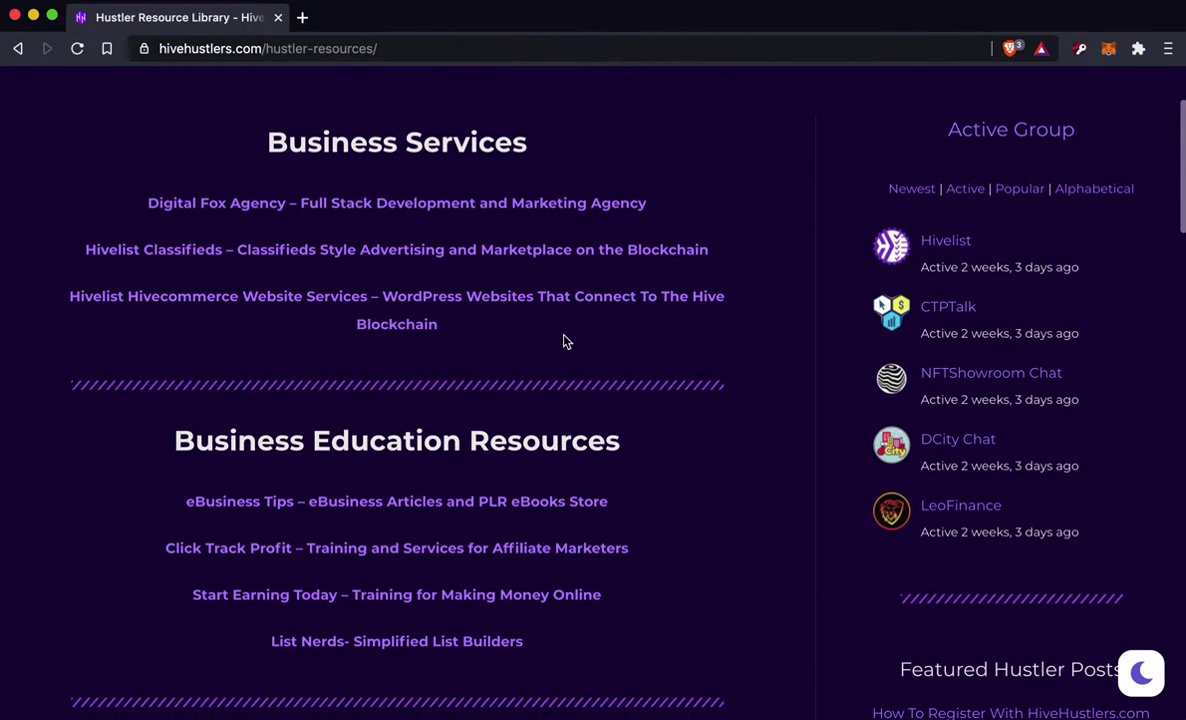
{"action": "scroll", "coordinate": [630, 484], "scroll_direction": "down", "scroll_amount": 5}
{"action": "scroll", "coordinate": [675, 471], "scroll_direction": "down", "scroll_amount": 8}
{"action": "scroll", "coordinate": [700, 509], "scroll_direction": "down", "scroll_amount": 9}
{"action": "scroll", "coordinate": [700, 509], "scroll_direction": "down", "scroll_amount": 11}
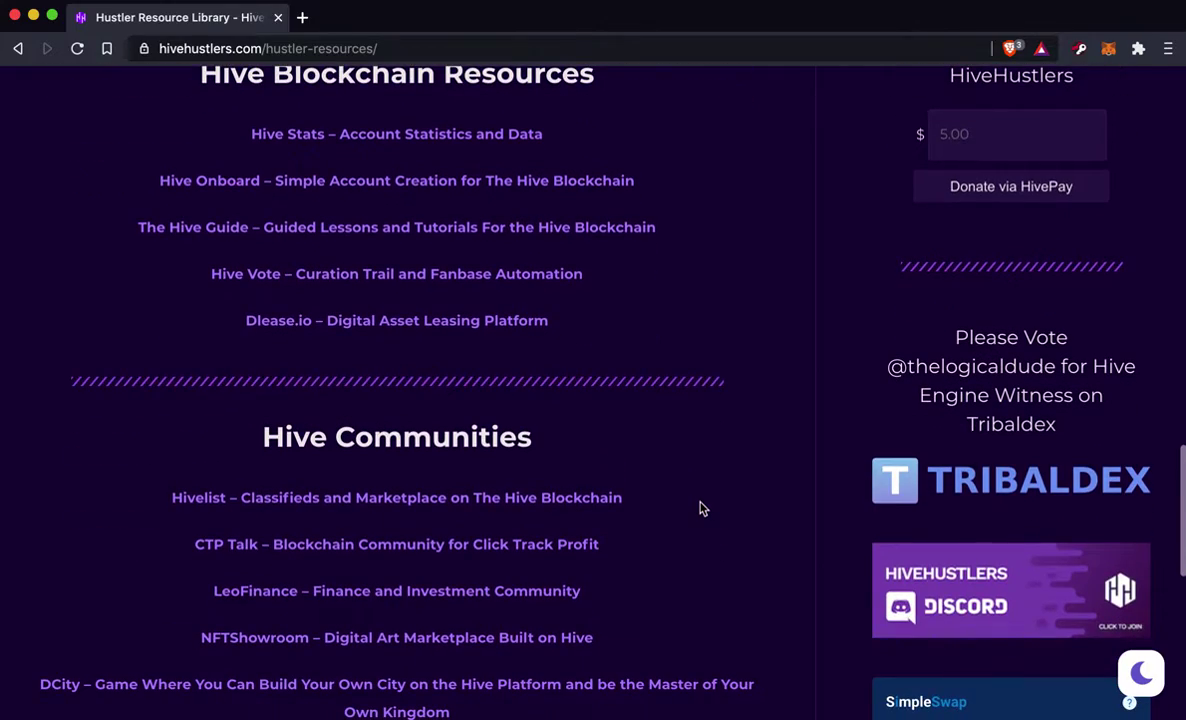
{"action": "scroll", "coordinate": [700, 509], "scroll_direction": "down", "scroll_amount": 4}
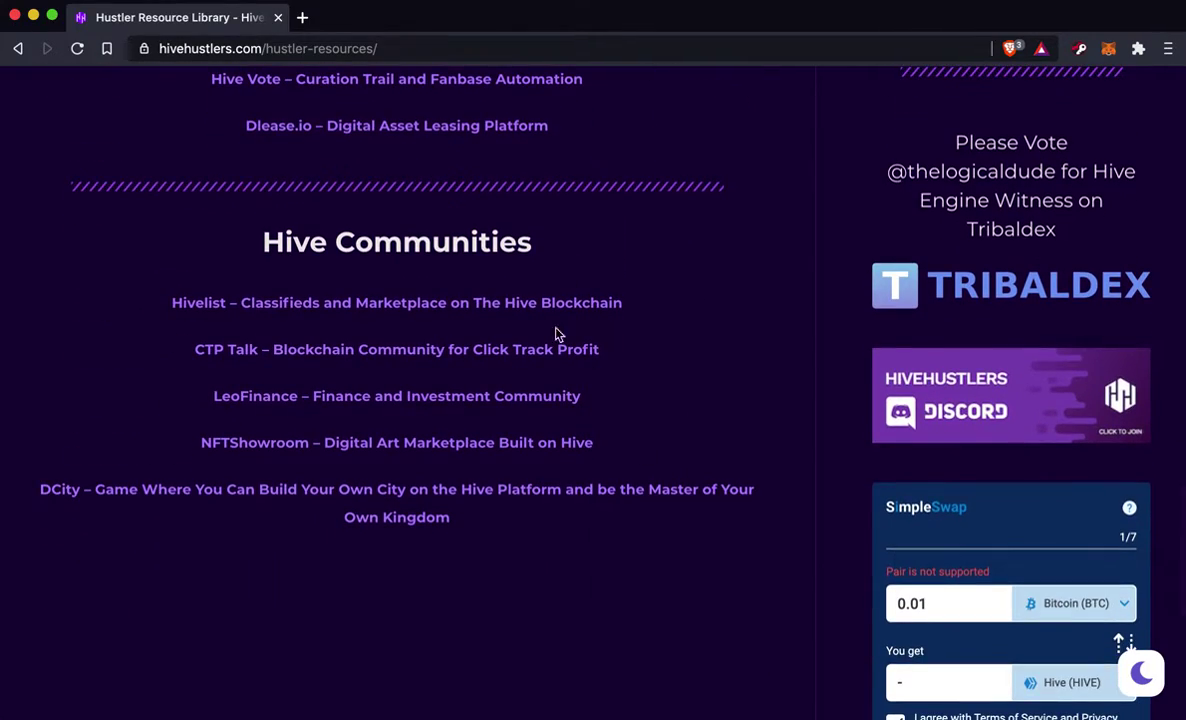
{"action": "scroll", "coordinate": [708, 423], "scroll_direction": "up", "scroll_amount": 20}
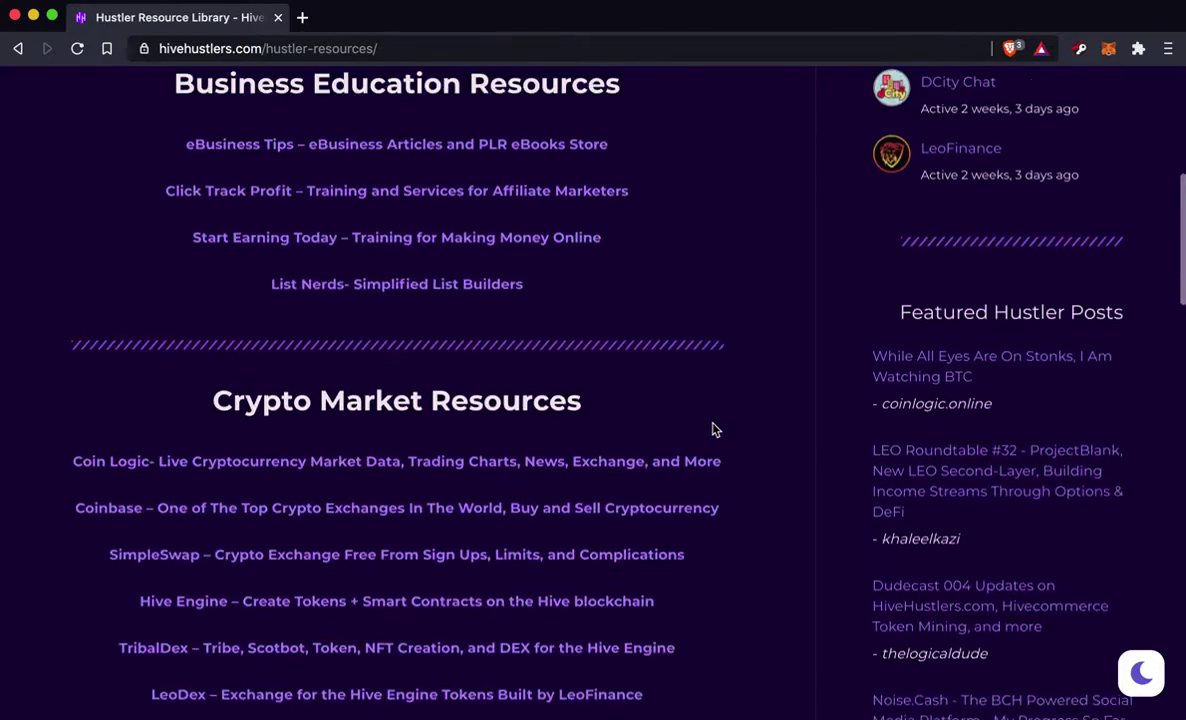
{"action": "scroll", "coordinate": [714, 429], "scroll_direction": "up", "scroll_amount": 3}
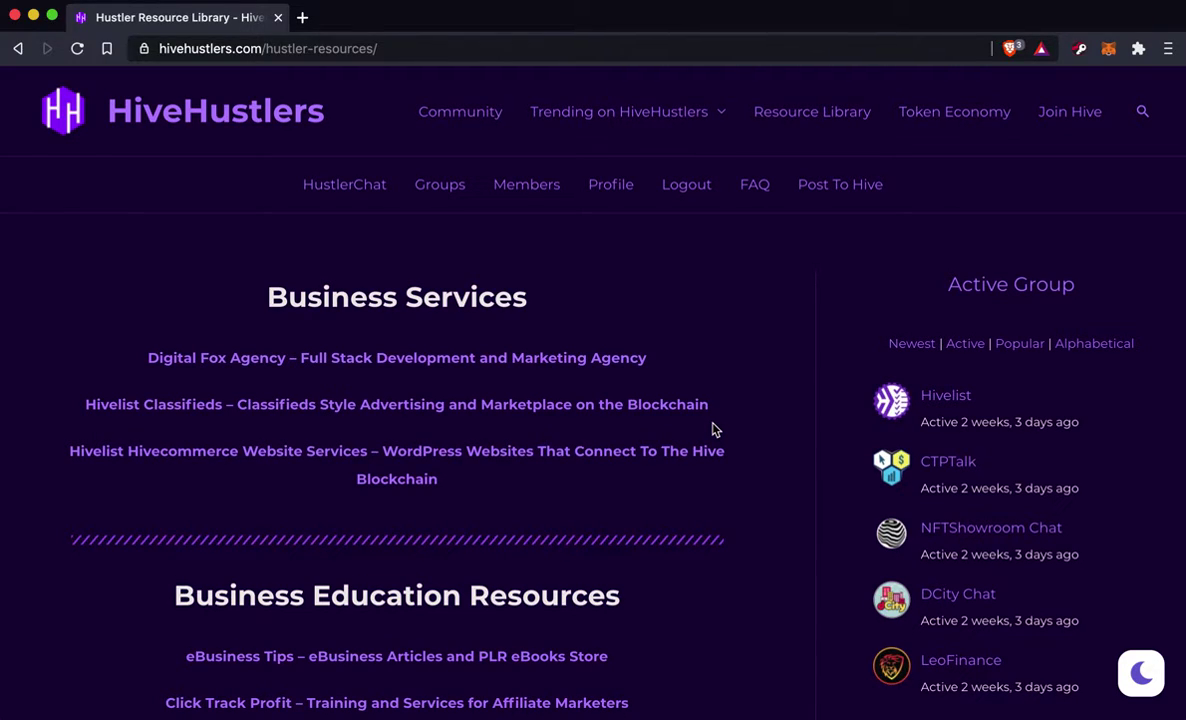
- Open the Token Economy page and review the four tokens, the Tribaldex and Peakd wallet sections, and the descriptions down to Hivecommerce Token (COM)
{"action": "left_click", "coordinate": [988, 119]}
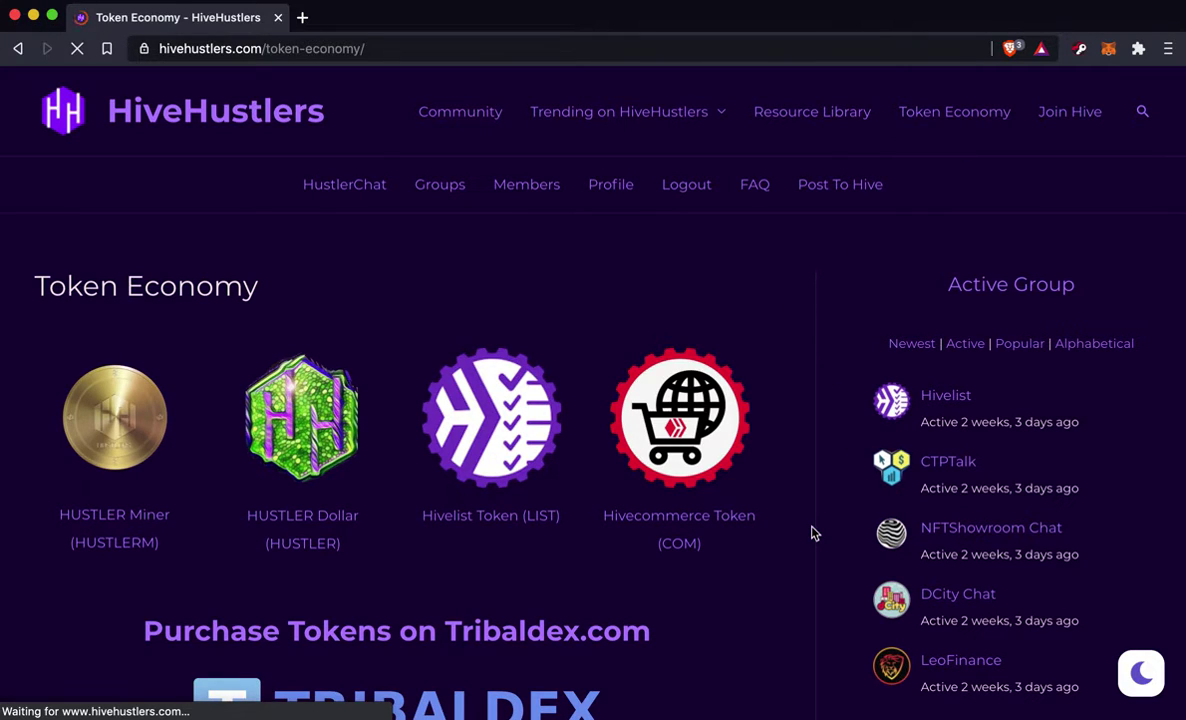
{"action": "scroll", "coordinate": [812, 533], "scroll_direction": "down", "scroll_amount": 3}
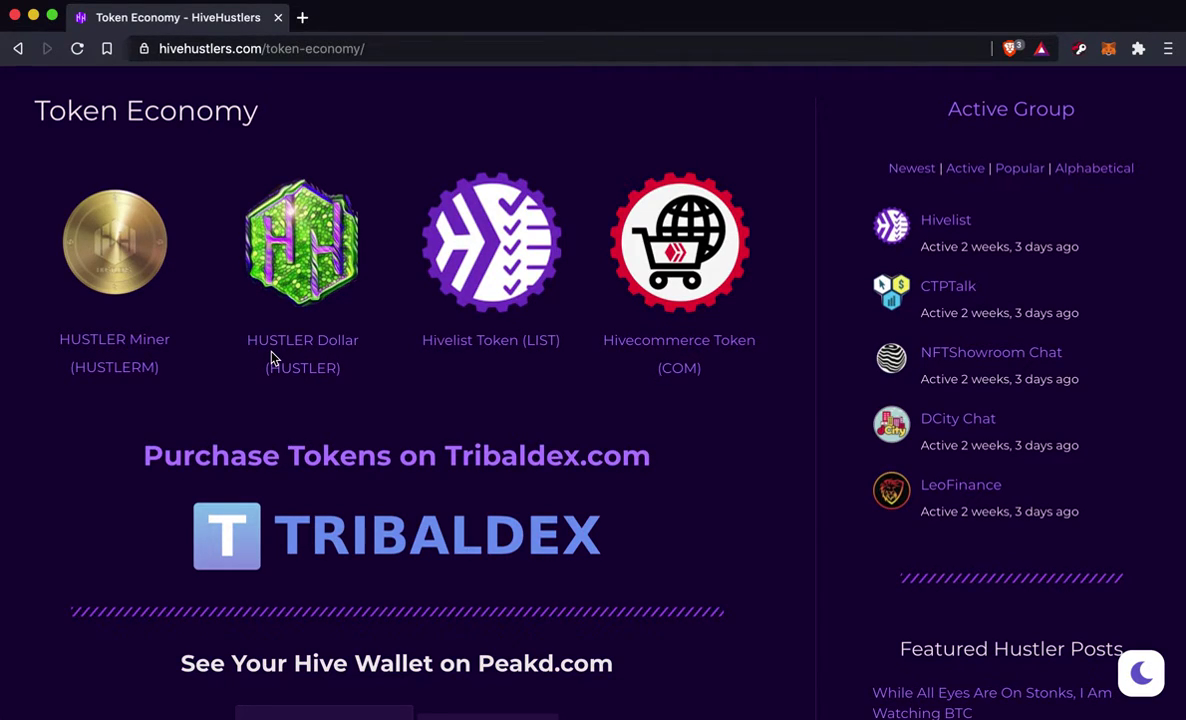
{"action": "scroll", "coordinate": [272, 357], "scroll_direction": "down", "scroll_amount": 2}
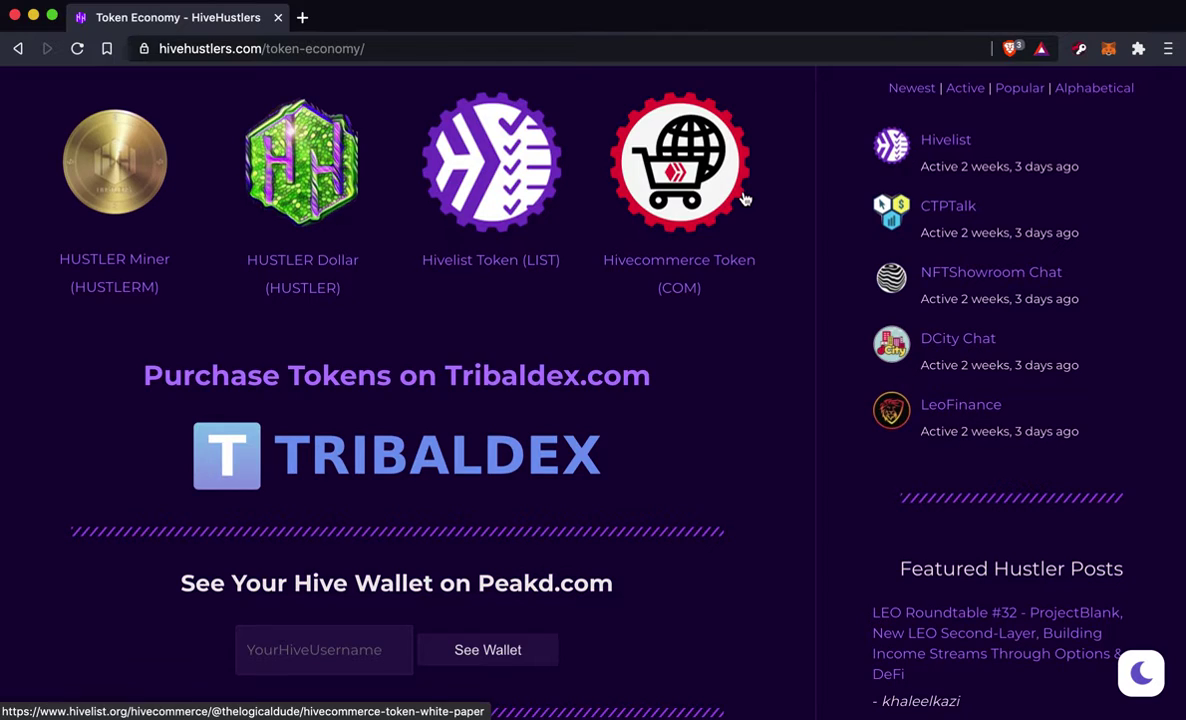
{"action": "scroll", "coordinate": [744, 199], "scroll_direction": "down", "scroll_amount": 2}
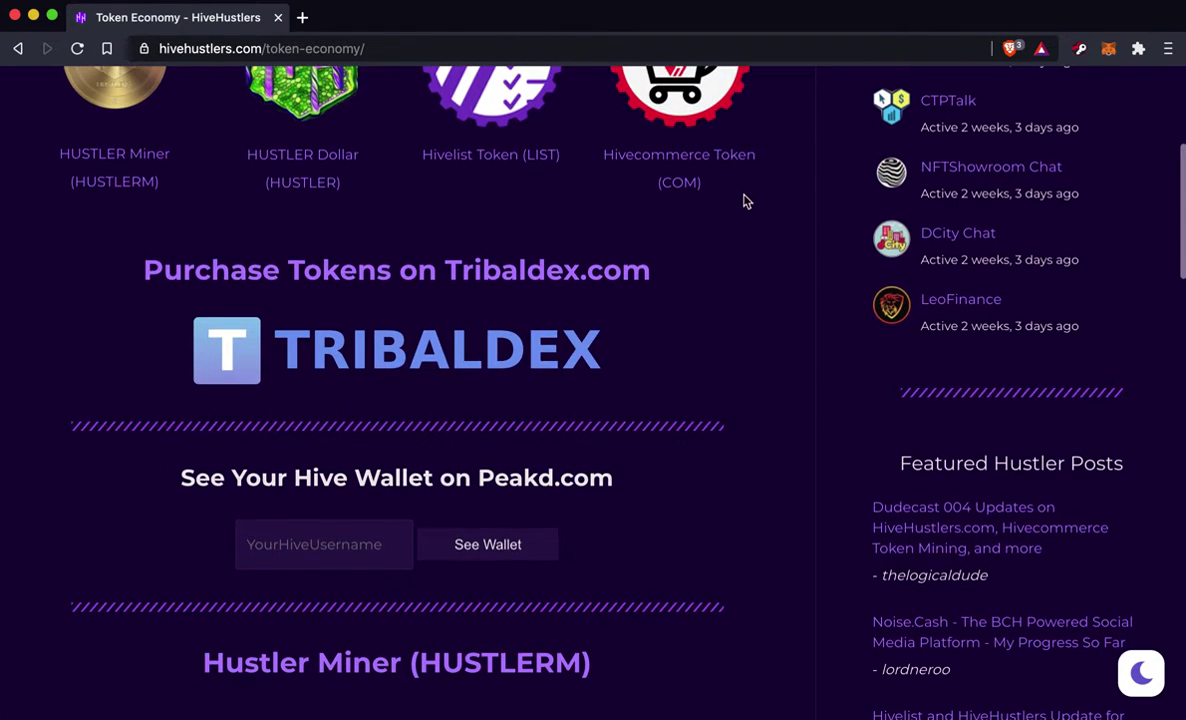
{"action": "scroll", "coordinate": [745, 205], "scroll_direction": "down", "scroll_amount": 2}
{"action": "scroll", "coordinate": [748, 214], "scroll_direction": "down", "scroll_amount": 1}
{"action": "scroll", "coordinate": [745, 214], "scroll_direction": "down", "scroll_amount": 15}
{"action": "scroll", "coordinate": [745, 210], "scroll_direction": "down", "scroll_amount": 13}
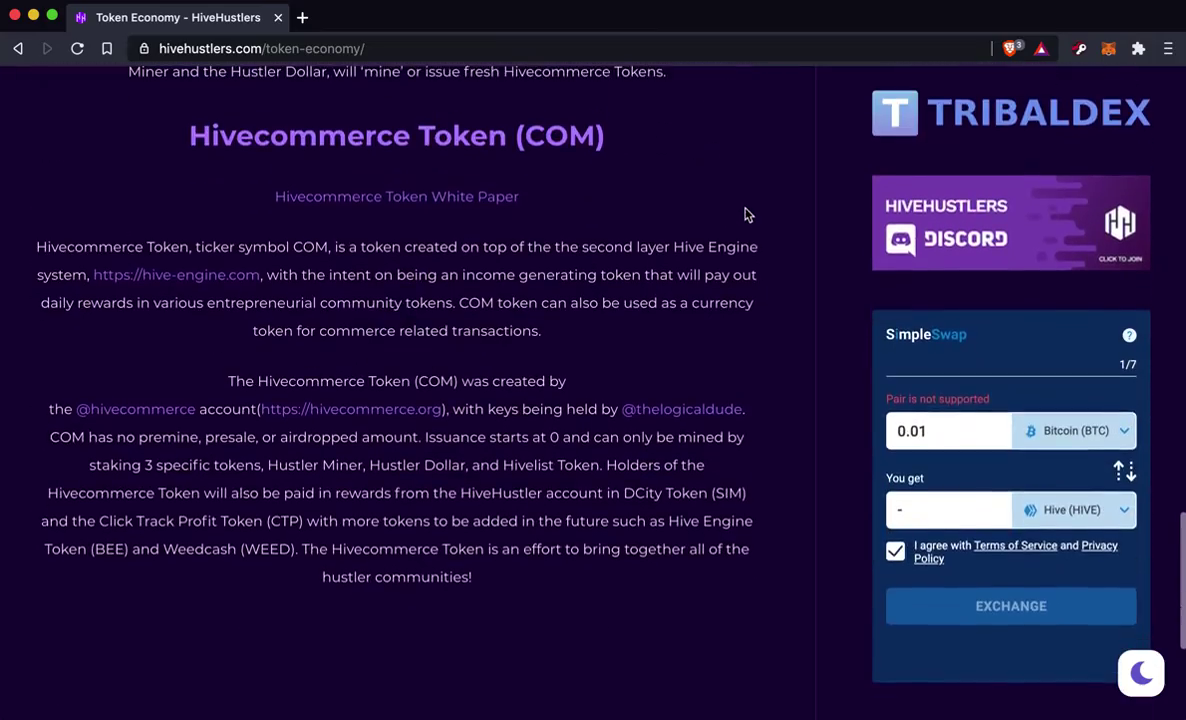
- Go back over the Token Economy descriptions of Hivelist Token (LIST), Hustler Miner (HUSTLERM) and Hustler Dollar (HUSTLER)
{"action": "scroll", "coordinate": [745, 214], "scroll_direction": "up", "scroll_amount": 11}
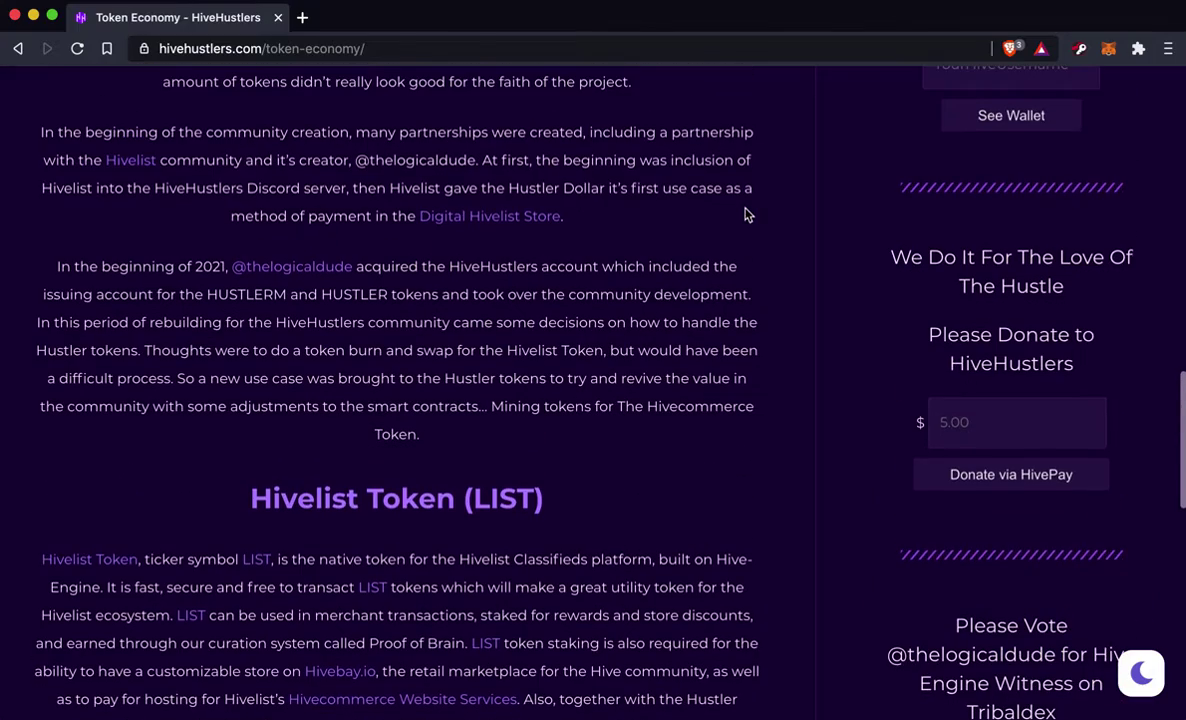
{"action": "scroll", "coordinate": [745, 214], "scroll_direction": "up", "scroll_amount": 6}
{"action": "scroll", "coordinate": [745, 210], "scroll_direction": "down", "scroll_amount": 8}
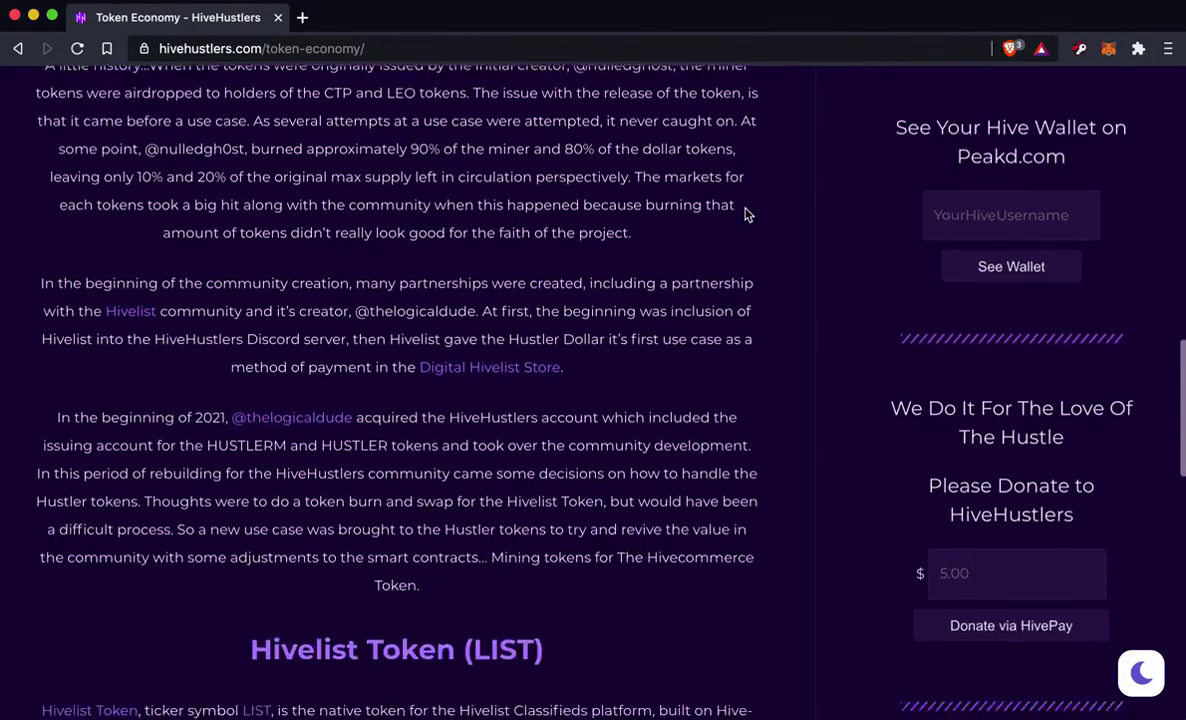
{"action": "scroll", "coordinate": [556, 572], "scroll_direction": "down", "scroll_amount": 3}
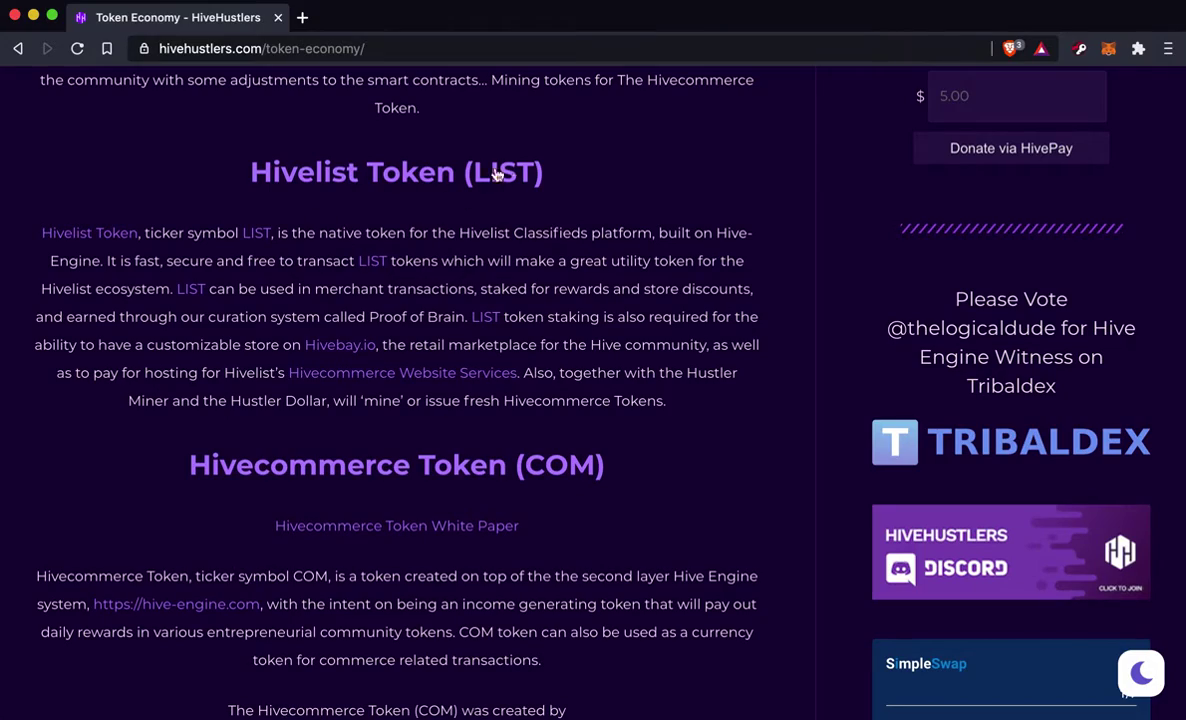
{"action": "scroll", "coordinate": [585, 492], "scroll_direction": "up", "scroll_amount": 10}
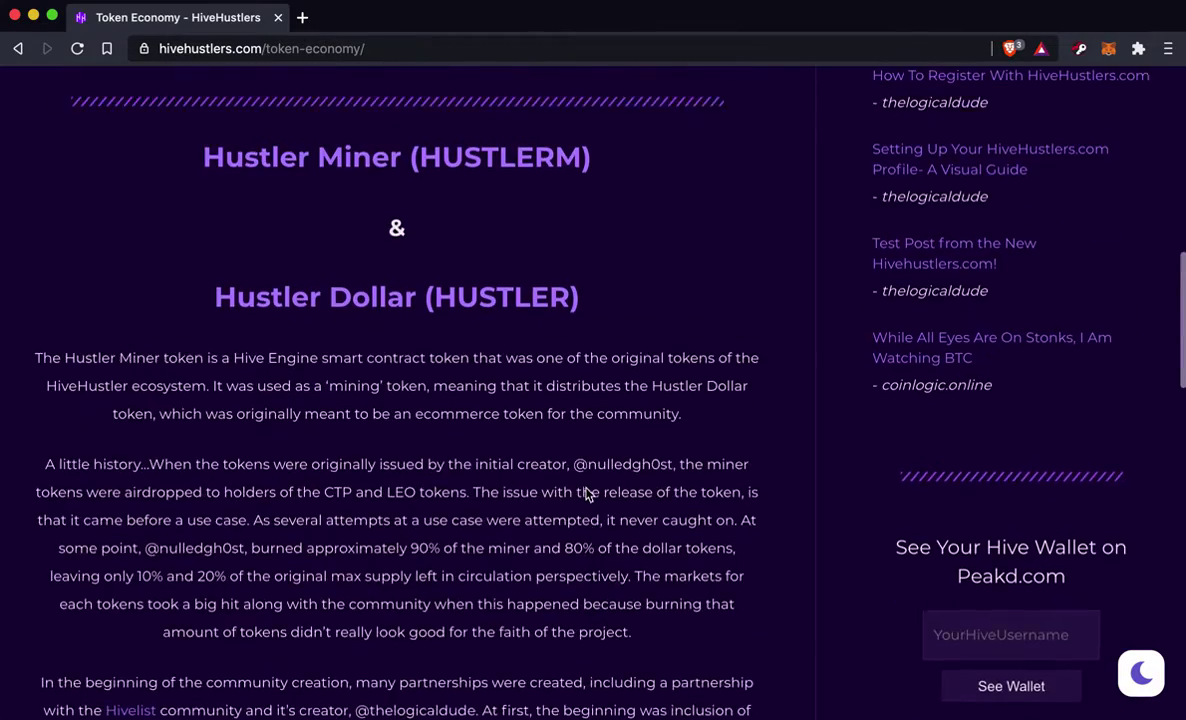
{"action": "scroll", "coordinate": [587, 494], "scroll_direction": "up", "scroll_amount": 10}
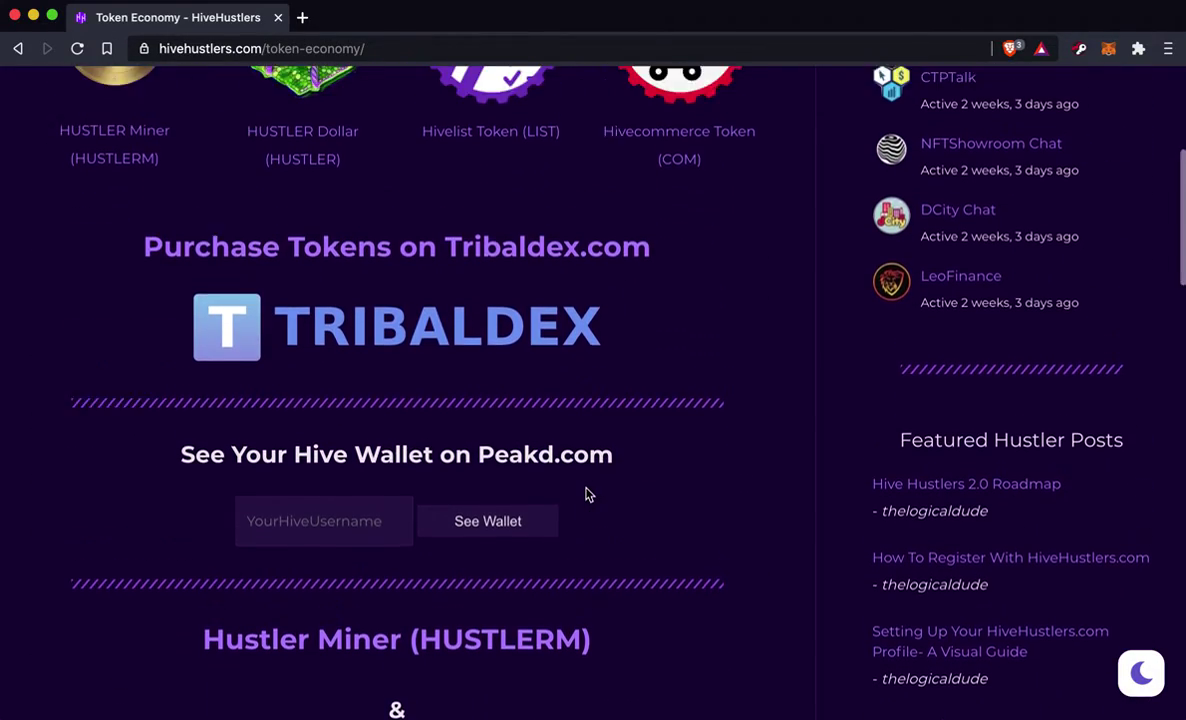
- Open the Groups page and look through the listed community groups, such as Hivelist, CTPTalk and NFTShowroom Chat
{"action": "scroll", "coordinate": [587, 494], "scroll_direction": "up", "scroll_amount": 3}
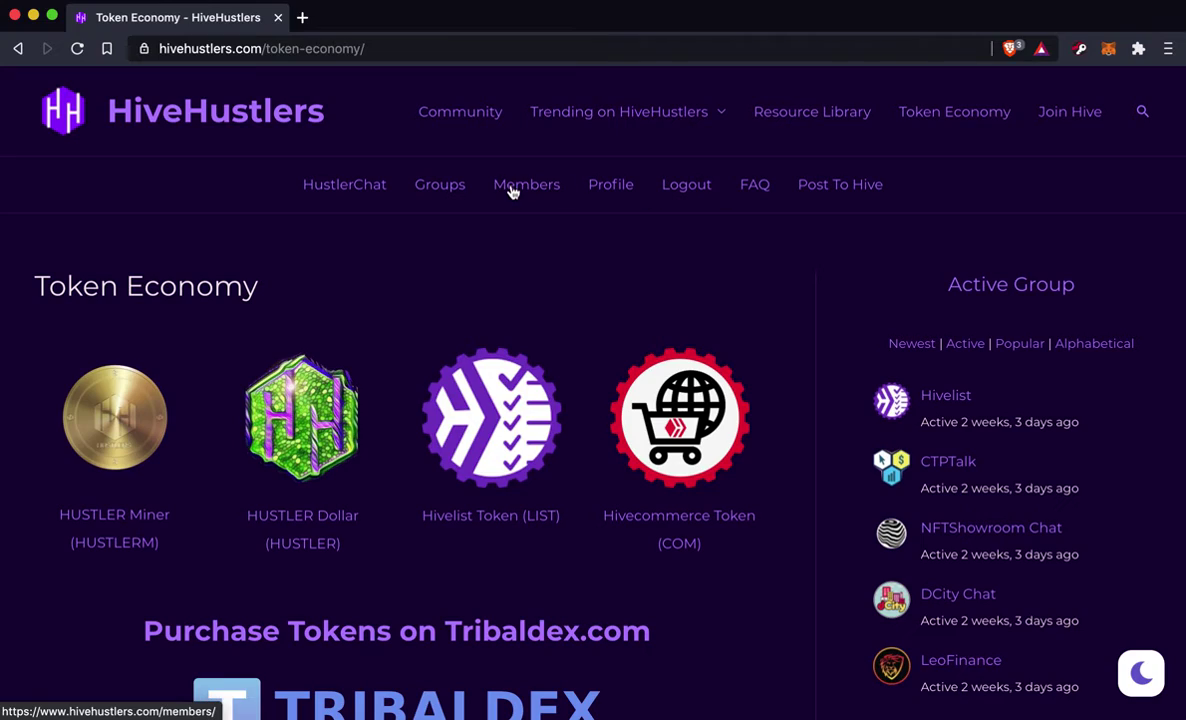
{"action": "left_click", "coordinate": [440, 188]}
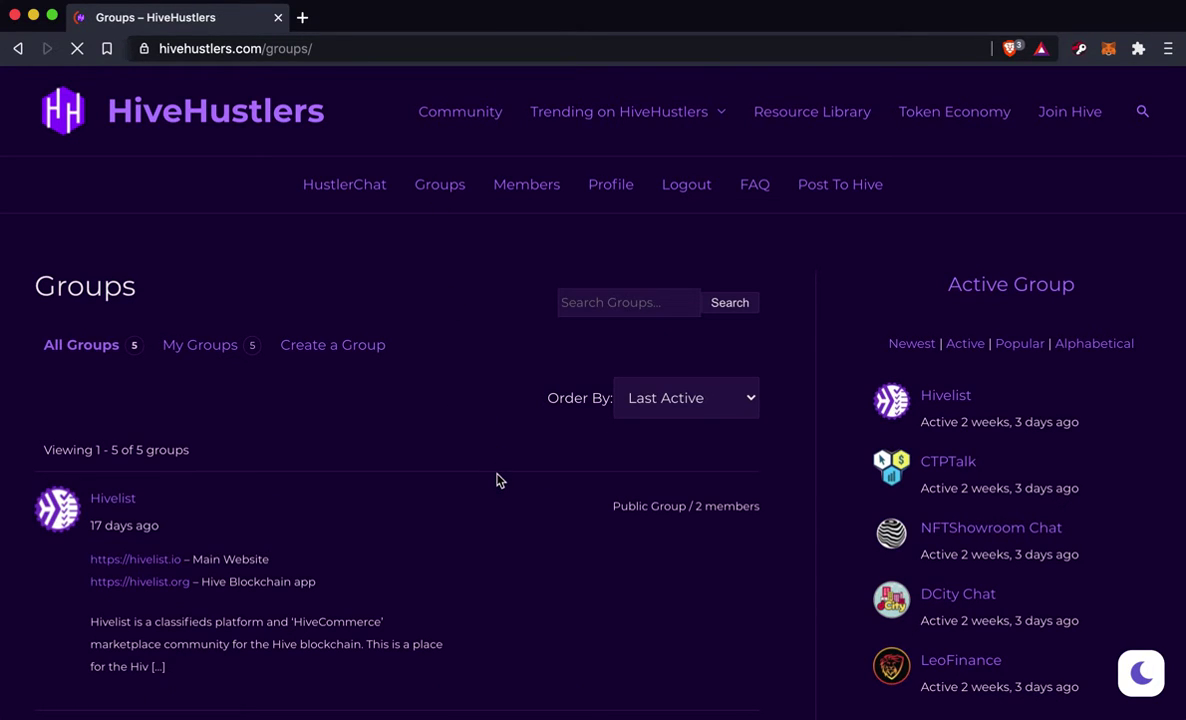
{"action": "scroll", "coordinate": [498, 479], "scroll_direction": "down", "scroll_amount": 3}
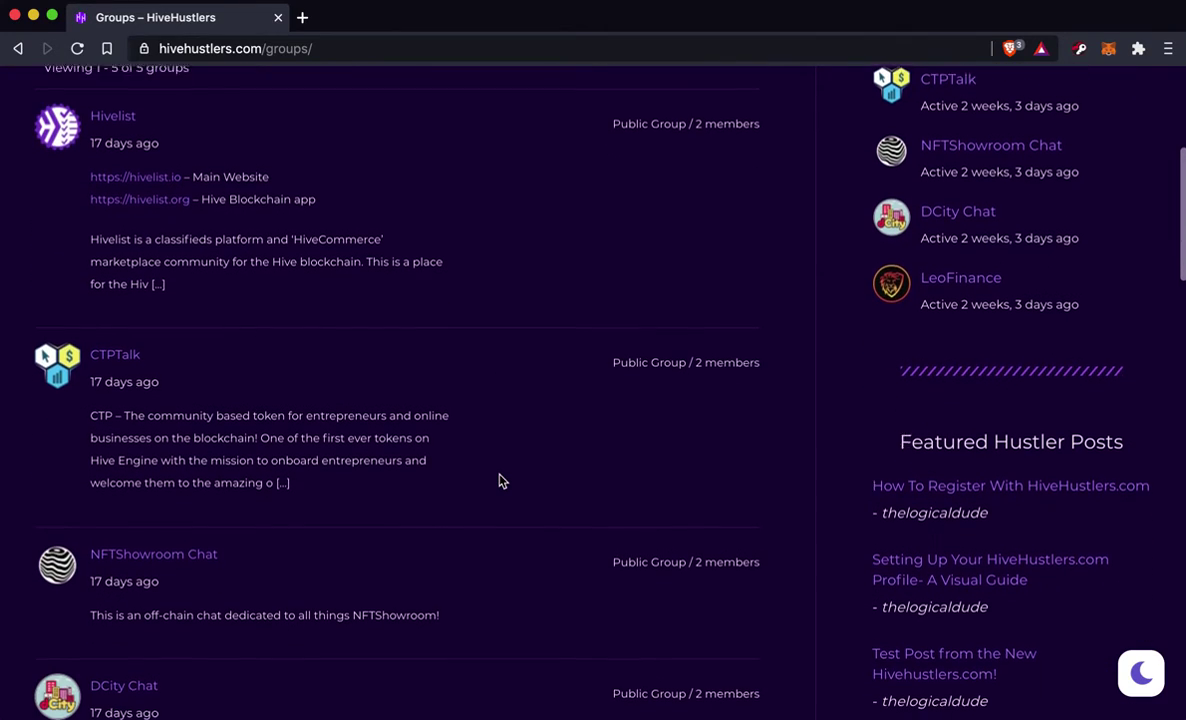
{"action": "scroll", "coordinate": [498, 481], "scroll_direction": "up", "scroll_amount": 4}
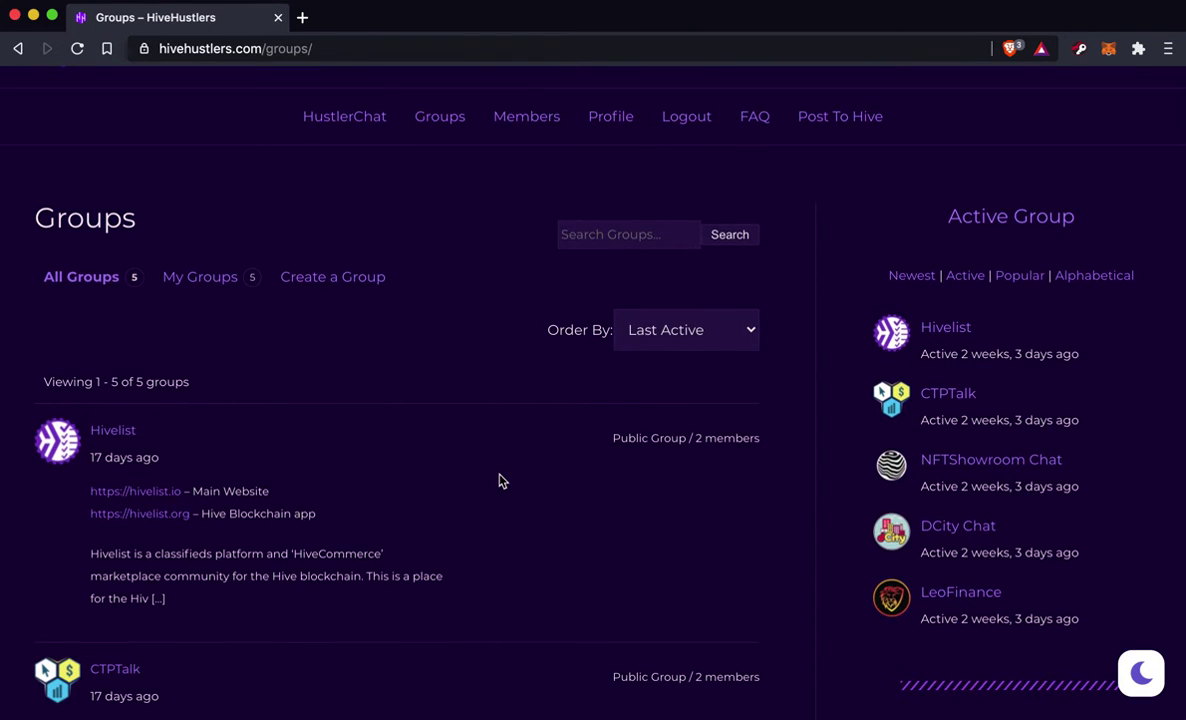